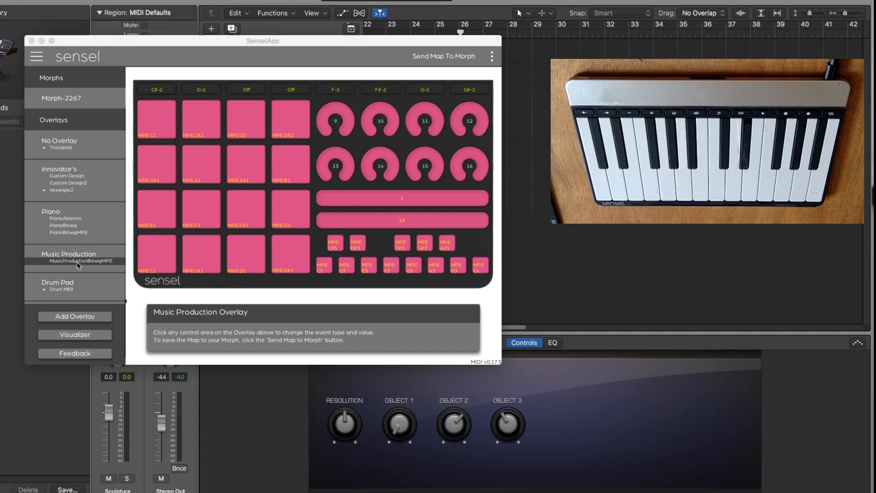
# Open the Drum Pad overlay's Drum MIDI map and review the keyboard settings of its Up and Down buttons.
pyautogui.click(79, 290)
pyautogui.click(79, 290)
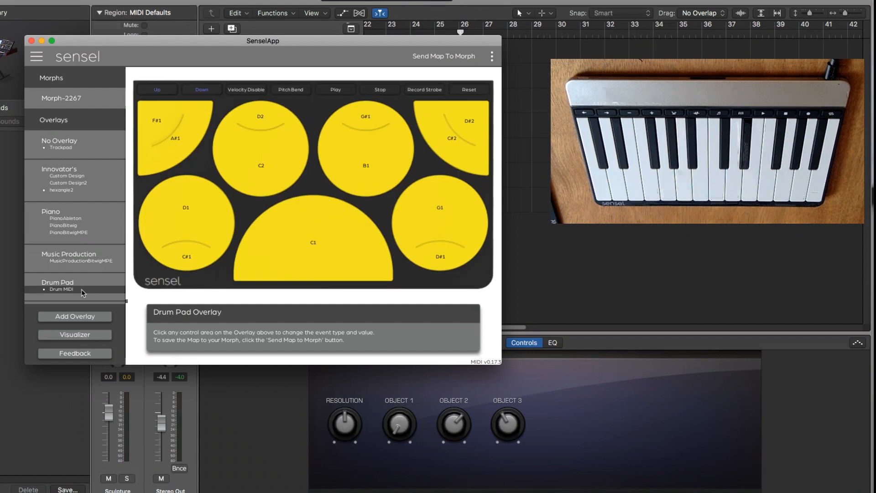
pyautogui.click(150, 91)
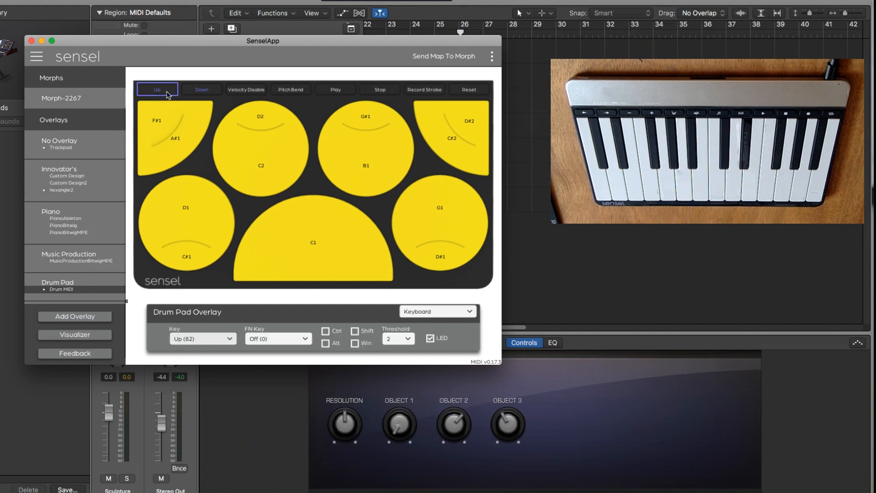
pyautogui.click(206, 91)
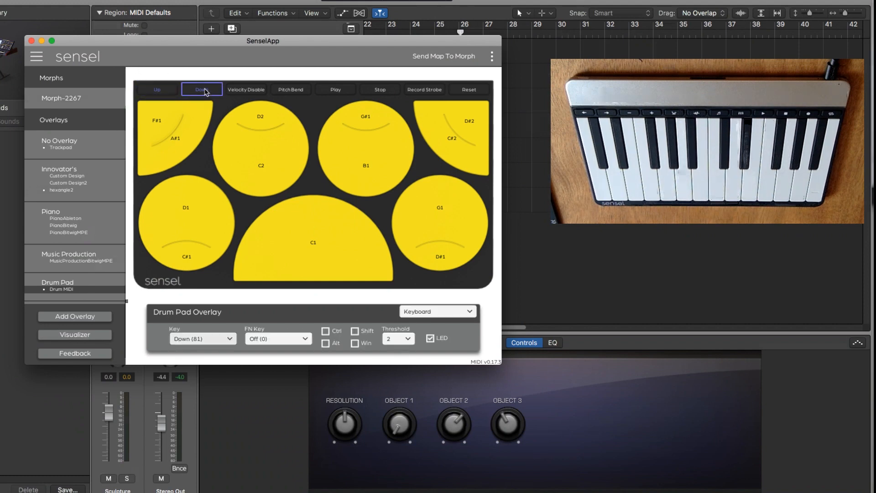
pyautogui.click(162, 91)
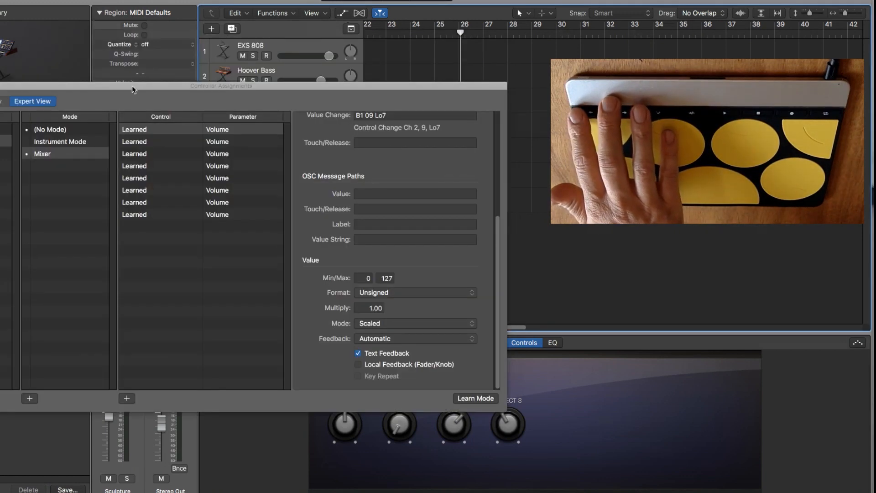
# In Logic Pro, move the Controller Assignments window off the track list and step the track selection up, then back down to Sculpture.
pyautogui.moveTo(156, 85)
pyautogui.mouseDown()
pyautogui.moveTo(0, 116)
pyautogui.moveTo(40, 154)
pyautogui.moveTo(54, 235)
pyautogui.mouseUp()
pyautogui.press('Up')
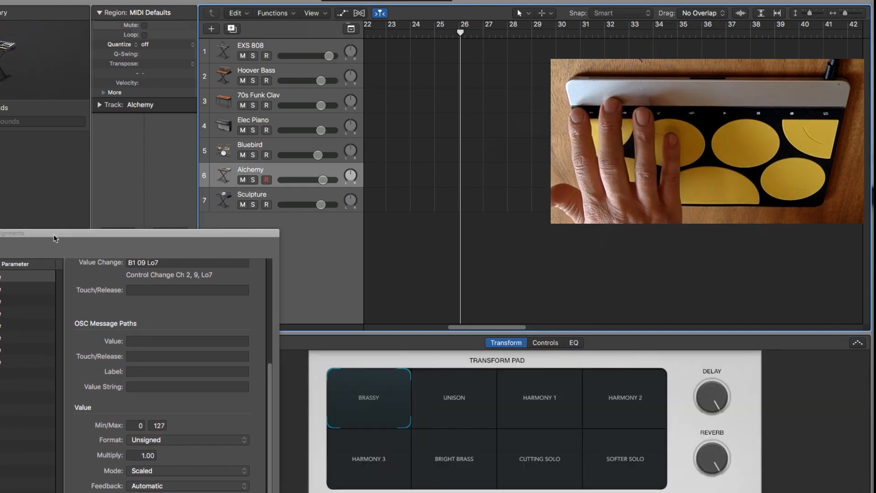
pyautogui.press('Up')
pyautogui.press('Up')
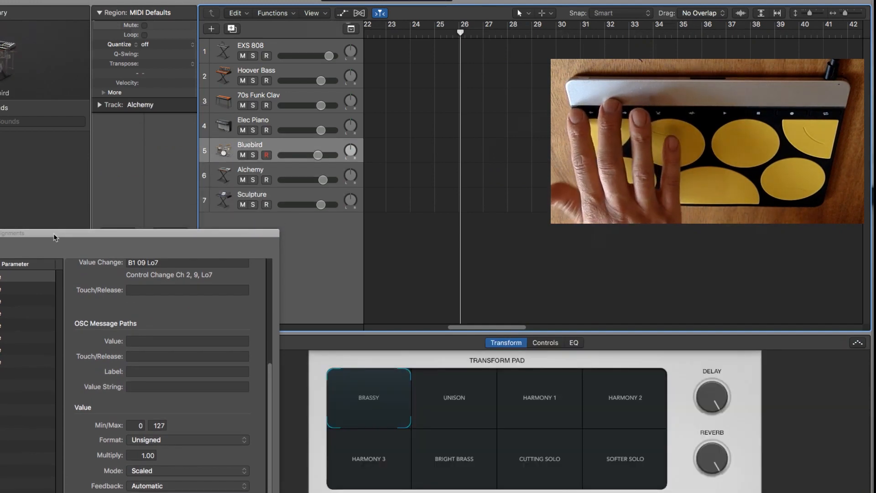
pyautogui.press('Up')
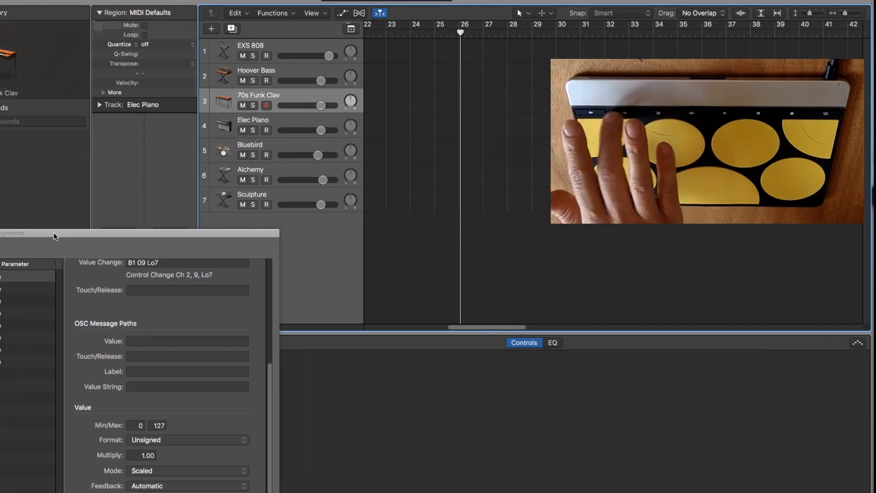
pyautogui.press('Down')
pyautogui.press('Down')
pyautogui.press('Down')
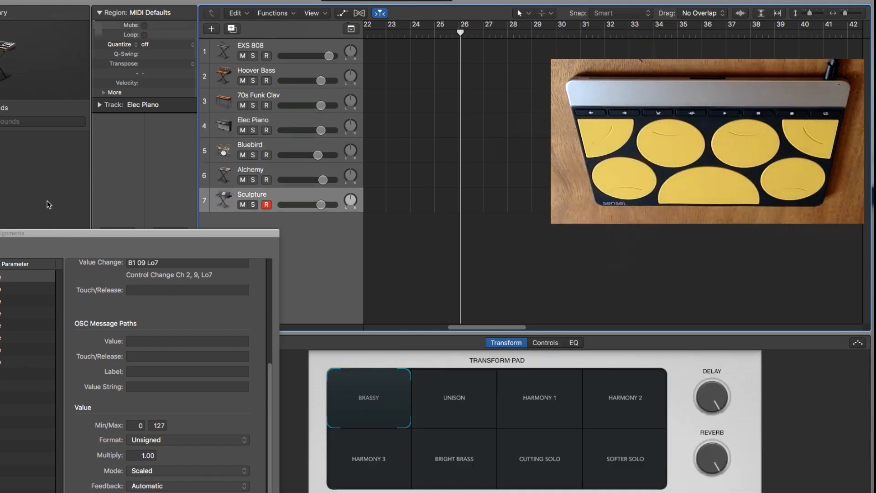
pyautogui.press('Down')
# Switch to SenselApp and add a Music Production overlay with the MP MIDI map.
pyautogui.press('super+Tab')
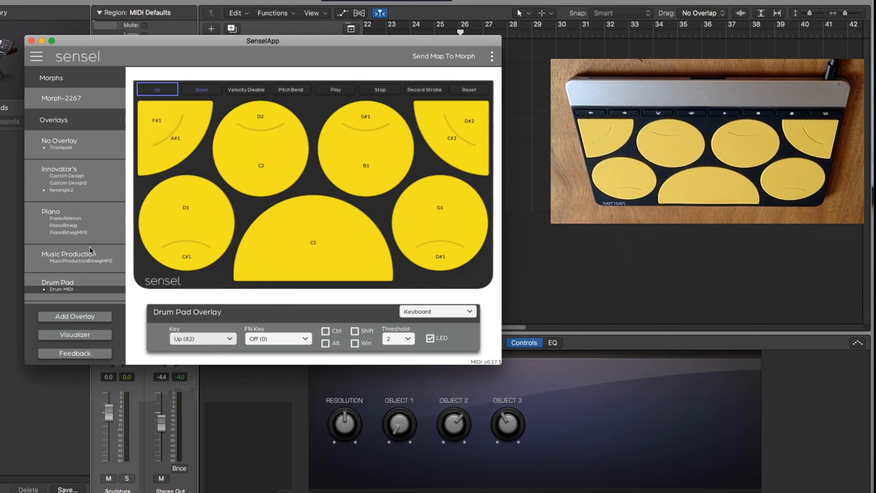
pyautogui.click(75, 316)
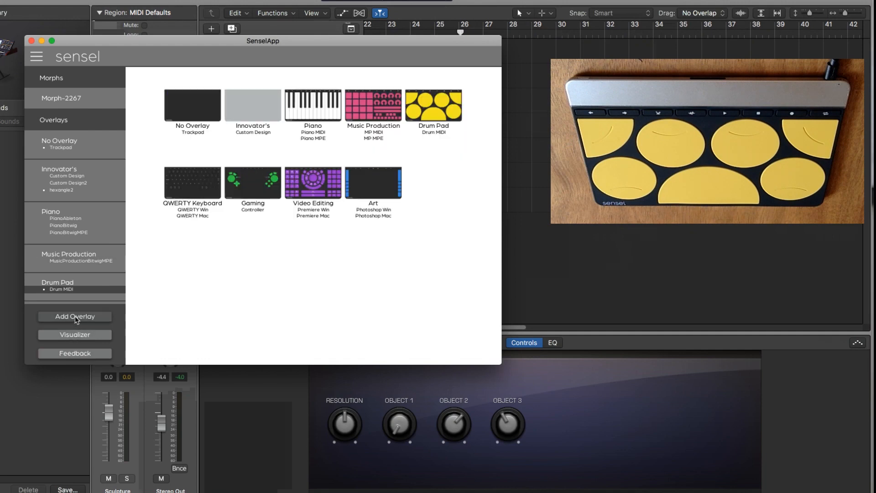
pyautogui.click(373, 108)
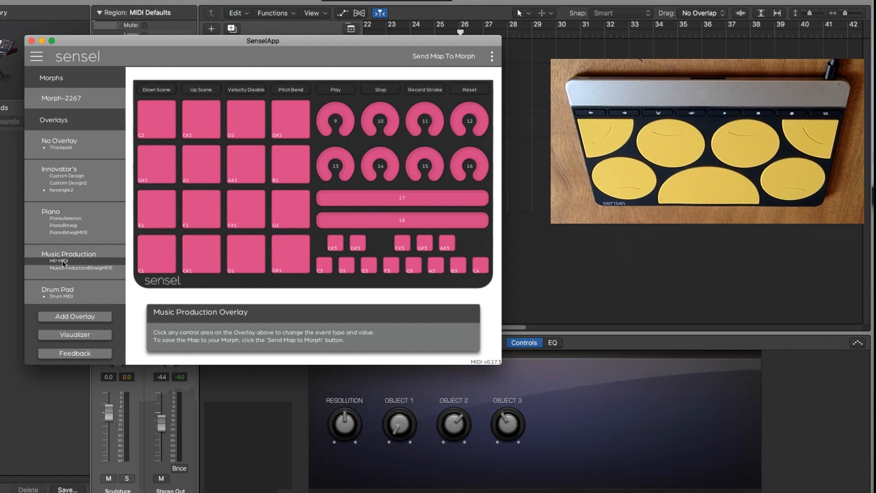
# Change the Down Scene button to the Keyboard type and assign it the key Up (82).
pyautogui.click(157, 89)
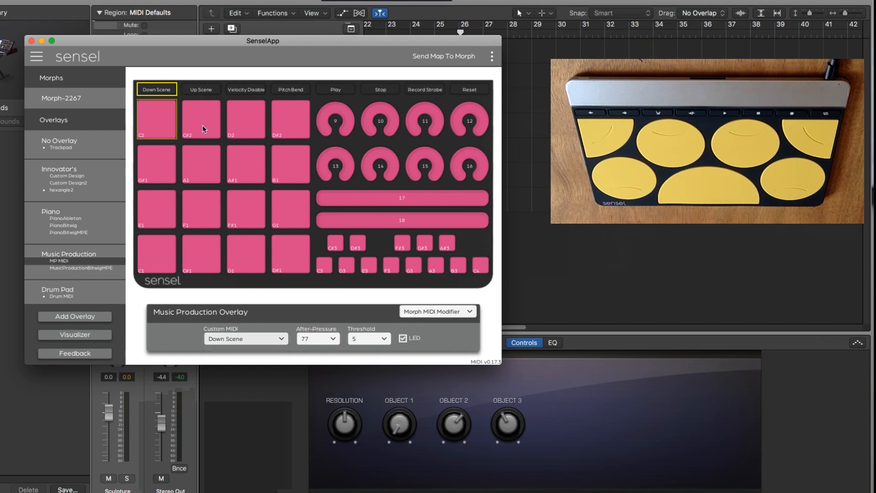
pyautogui.click(463, 312)
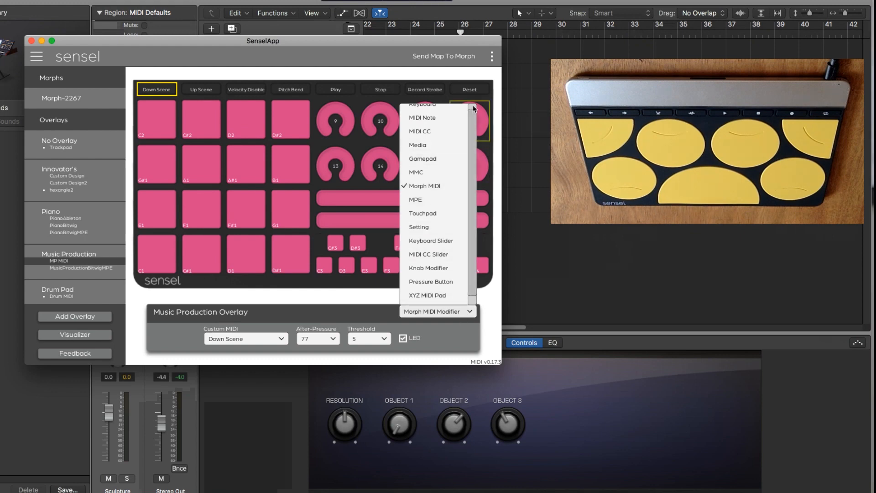
pyautogui.scroll(1, 473, 108)
pyautogui.click(423, 110)
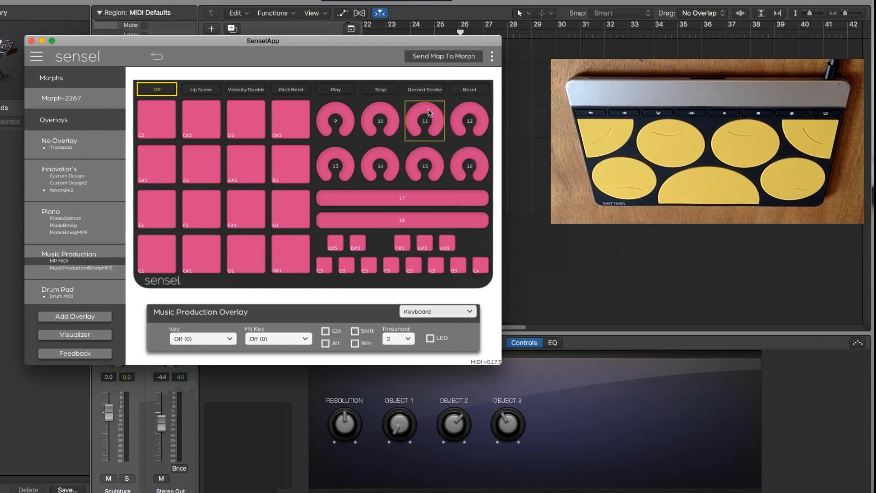
pyautogui.click(211, 345)
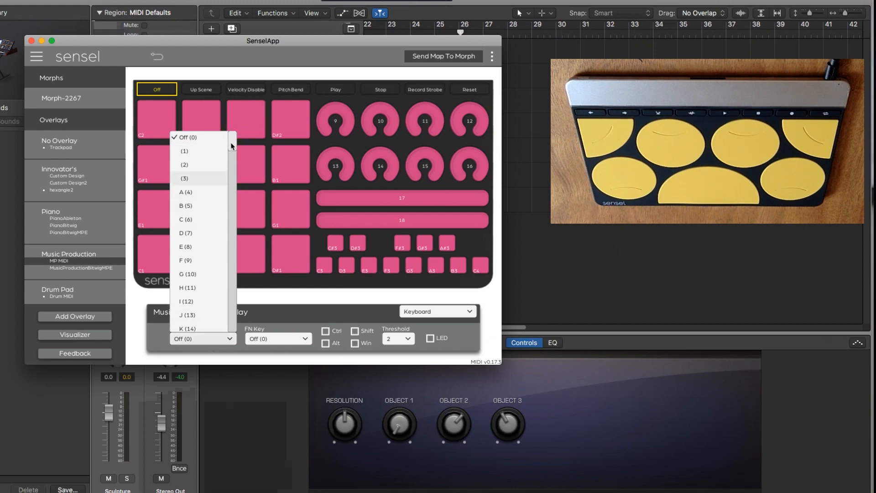
pyautogui.scroll(-15, 234, 169)
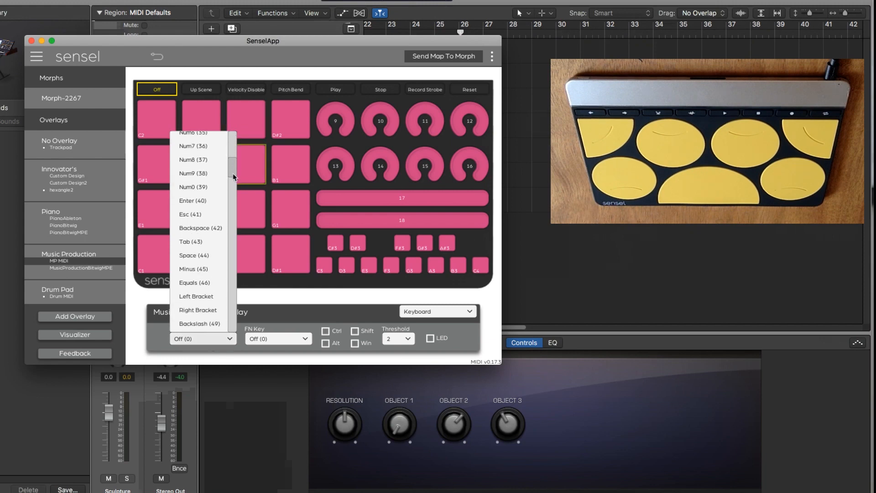
pyautogui.scroll(-8, 232, 178)
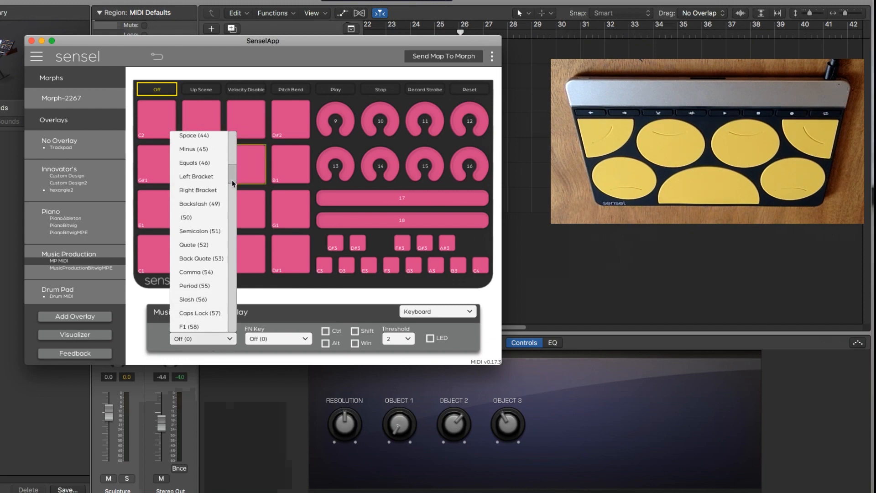
pyautogui.scroll(-5, 233, 182)
pyautogui.scroll(9, 233, 180)
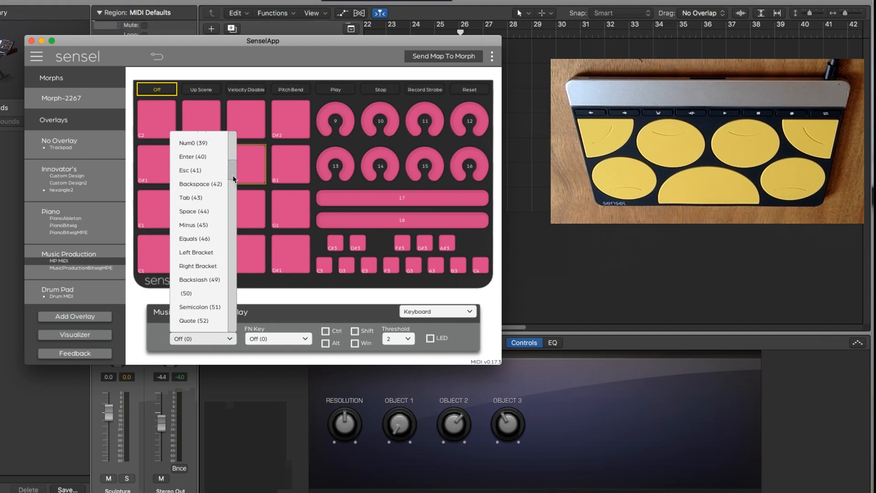
pyautogui.moveTo(233, 177); pyautogui.dragTo(230, 200)
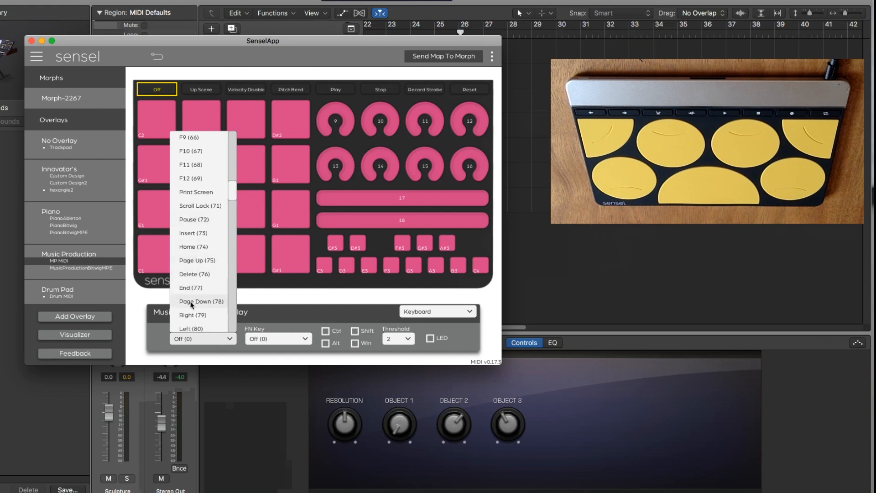
pyautogui.moveTo(231, 195); pyautogui.dragTo(232, 199)
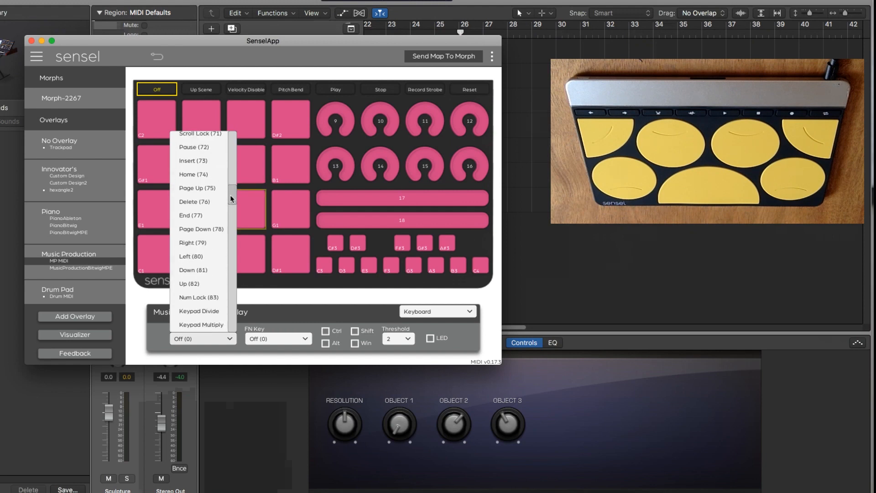
pyautogui.click(189, 283)
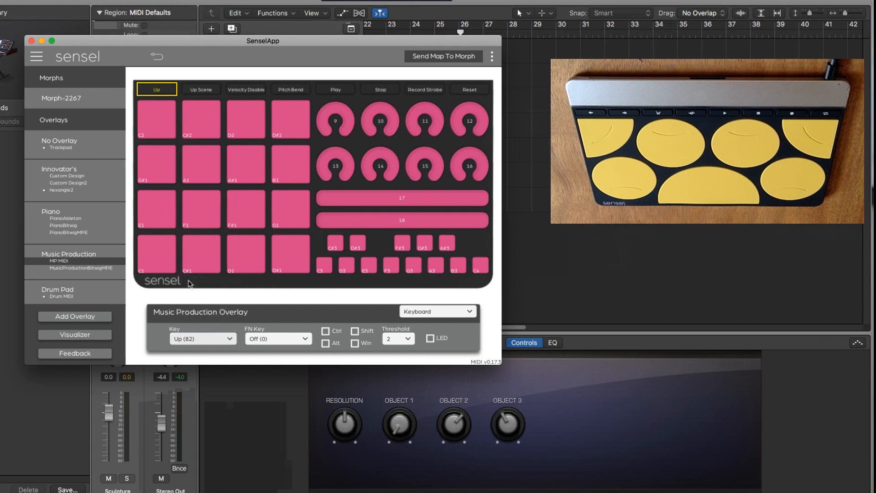
# Change the Up Scene button to the Keyboard type and assign it the key Down (81).
pyautogui.click(201, 89)
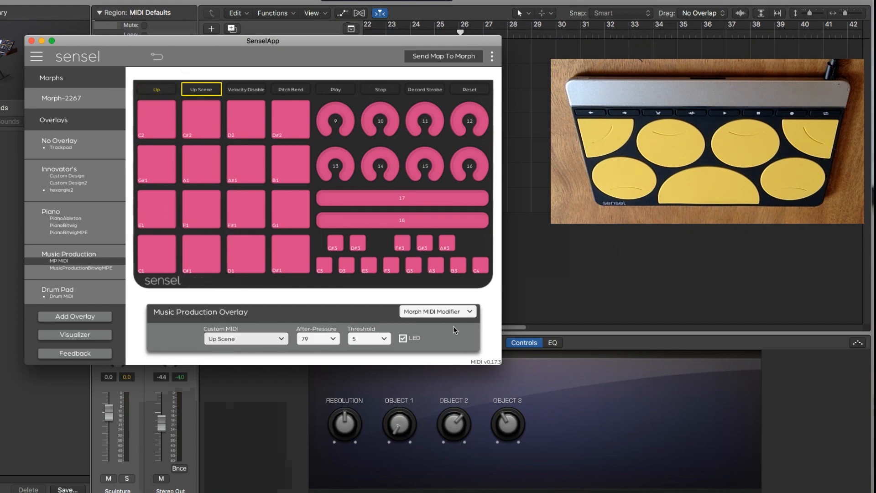
pyautogui.click(454, 310)
pyautogui.scroll(2, 453, 112)
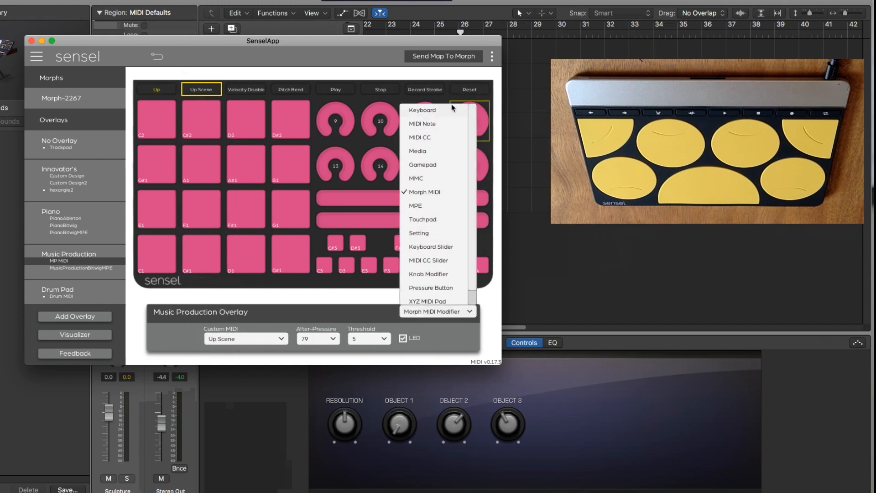
pyautogui.click(452, 109)
pyautogui.click(192, 341)
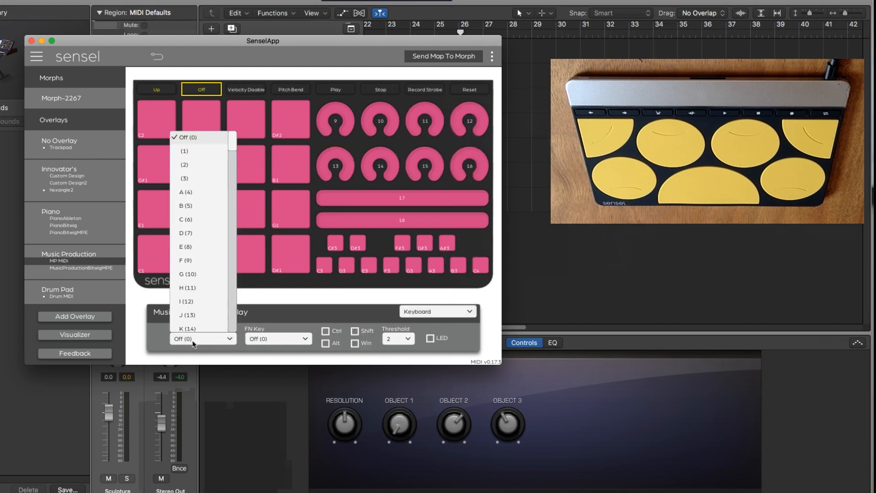
pyautogui.moveTo(230, 145); pyautogui.dragTo(228, 207)
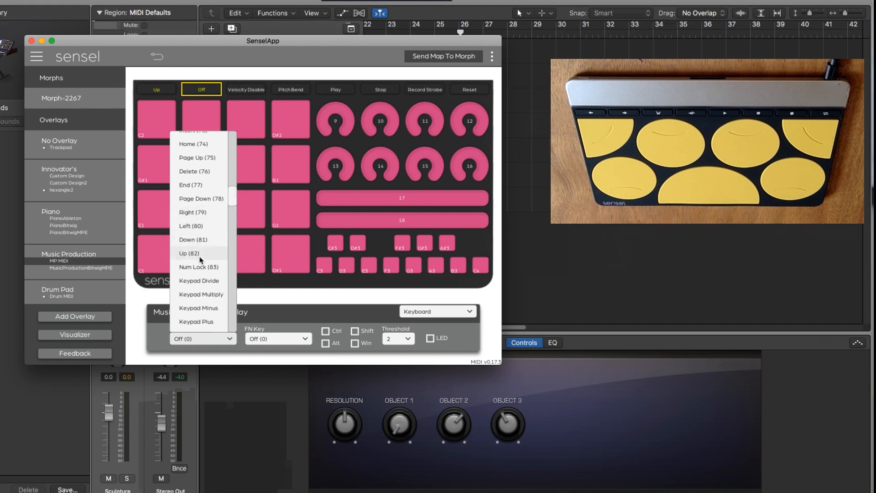
pyautogui.click(197, 240)
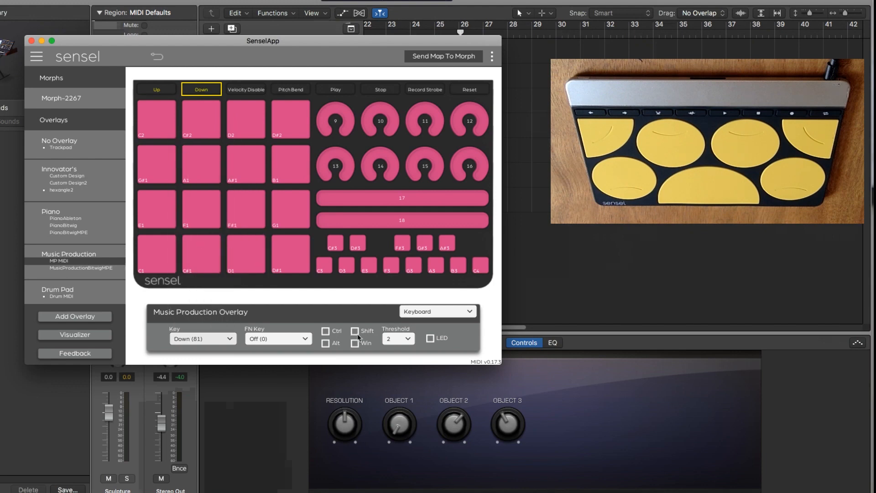
# Enable the LED option for both the Down and Up buttons.
pyautogui.click(430, 338)
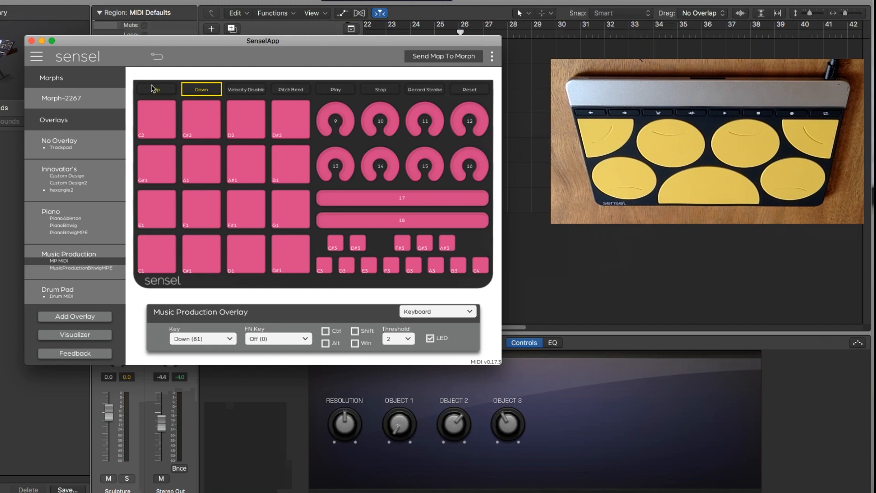
pyautogui.click(157, 90)
pyautogui.click(429, 338)
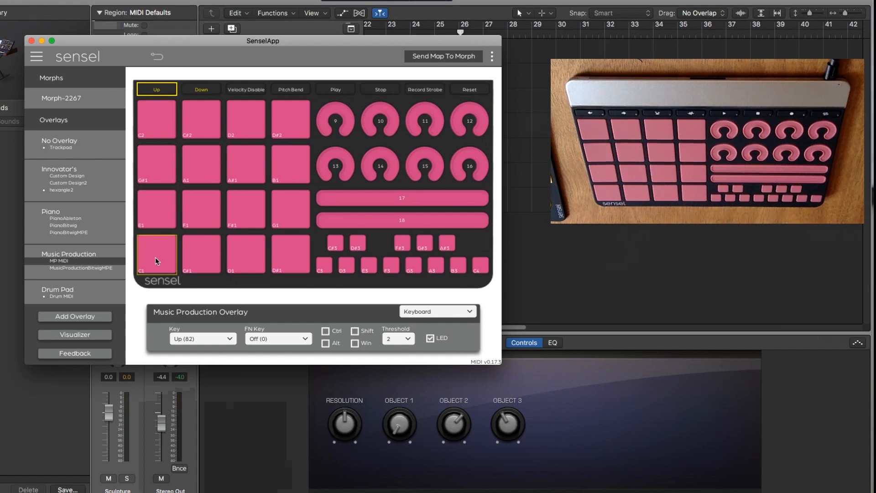
# Check the MIDI note settings of the C1, C#1, D1 and D#1 pads one after another.
pyautogui.click(155, 261)
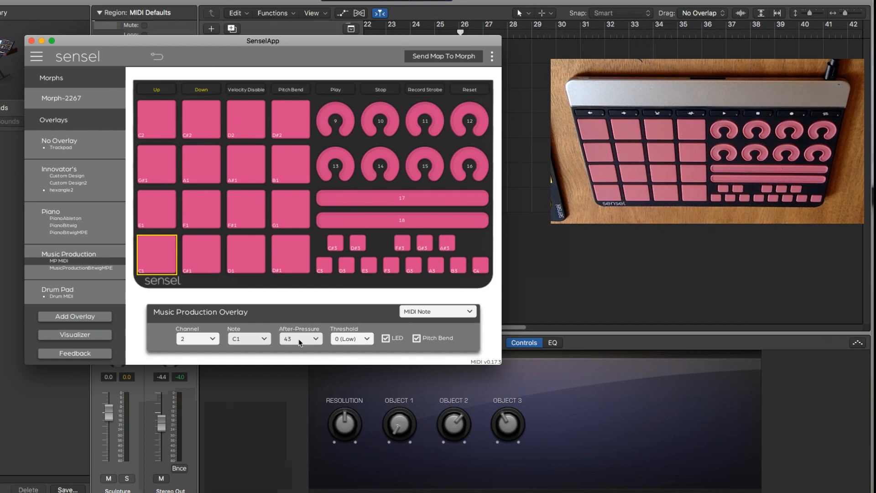
pyautogui.click(201, 259)
pyautogui.click(244, 259)
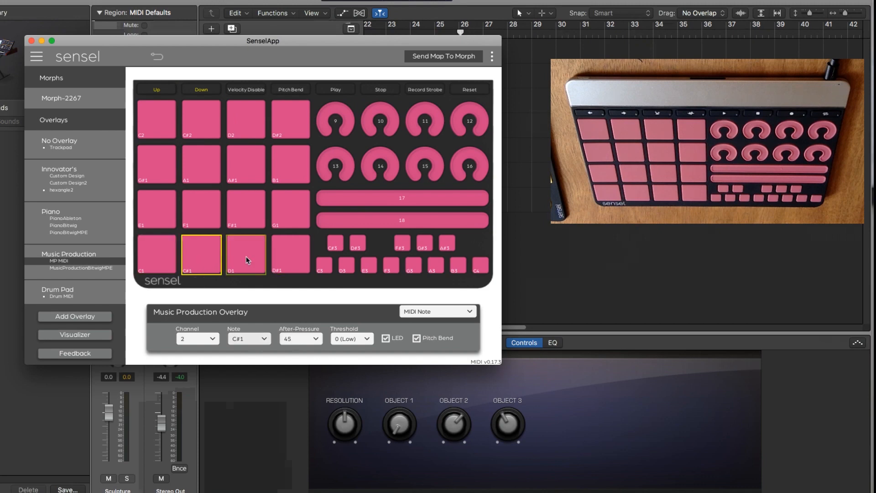
pyautogui.click(290, 258)
# Select the bottom row of pads, C1 to D#1, together with all the small keyboard keys from C3 to C4.
pyautogui.click(157, 257)
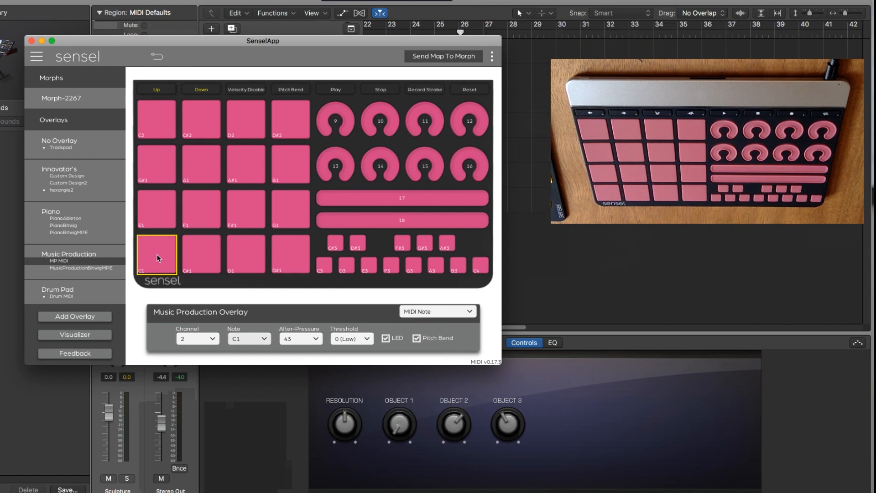
pyautogui.keyDown('shift'); pyautogui.click(198, 253); pyautogui.keyUp('shift')
pyautogui.keyDown('shift'); pyautogui.click(247, 254); pyautogui.keyUp('shift')
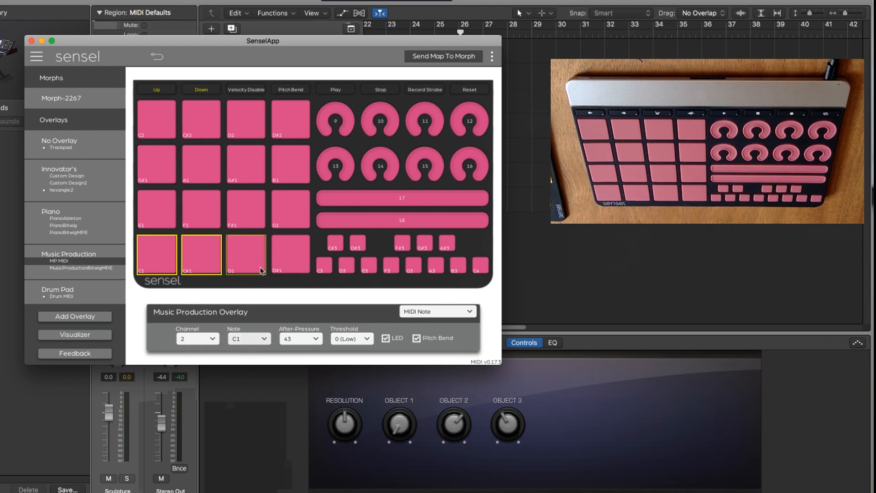
pyautogui.keyDown('shift'); pyautogui.click(288, 263); pyautogui.keyUp('shift')
pyautogui.keyDown('shift'); pyautogui.click(323, 264); pyautogui.keyUp('shift')
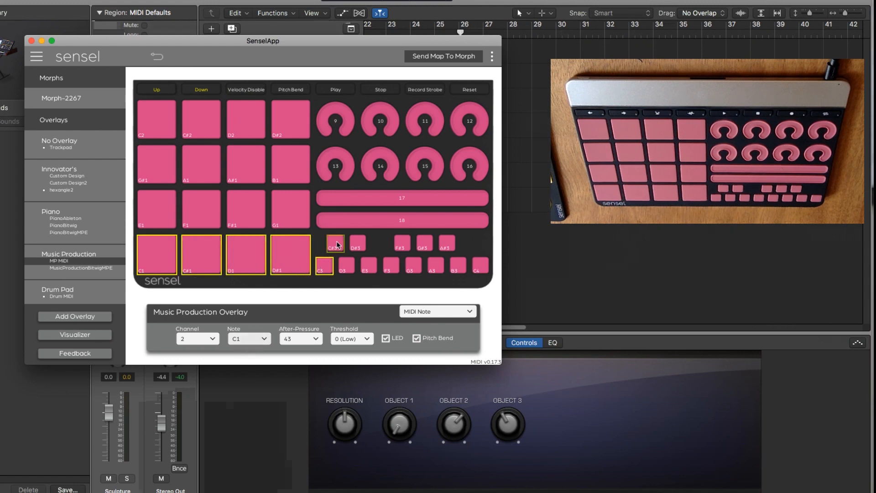
pyautogui.keyDown('shift'); pyautogui.click(358, 244); pyautogui.keyUp('shift')
pyautogui.keyDown('shift'); pyautogui.click(346, 266); pyautogui.keyUp('shift')
pyautogui.keyDown('shift'); pyautogui.click(335, 243); pyautogui.keyUp('shift')
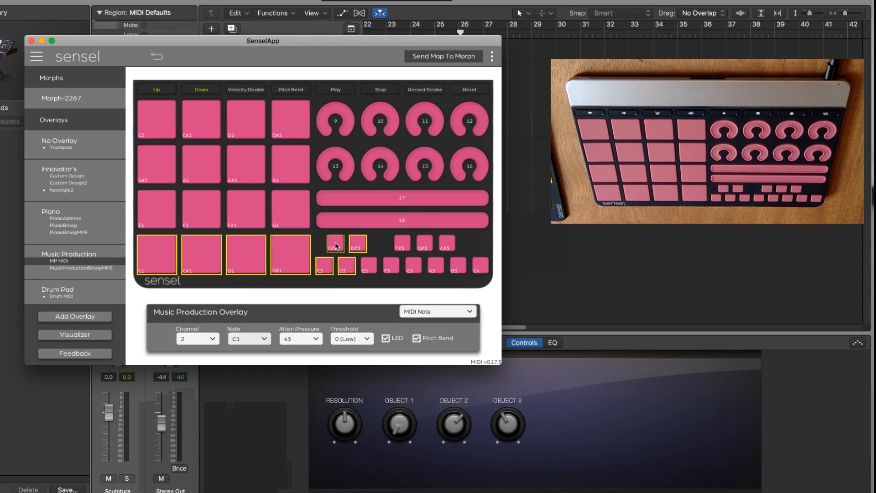
pyautogui.keyDown('shift'); pyautogui.click(369, 266); pyautogui.keyUp('shift')
pyautogui.keyDown('shift'); pyautogui.click(391, 265); pyautogui.keyUp('shift')
pyautogui.keyDown('shift'); pyautogui.click(402, 243); pyautogui.keyUp('shift')
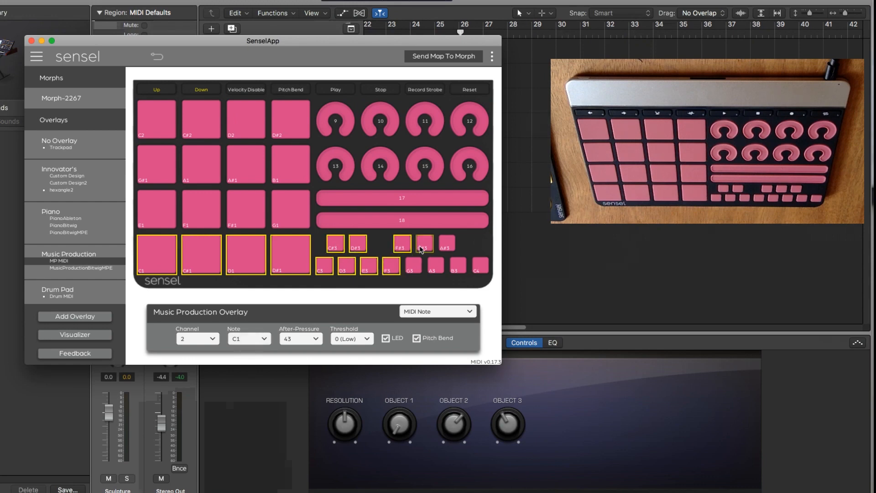
pyautogui.keyDown('shift'); pyautogui.click(422, 245); pyautogui.keyUp('shift')
pyautogui.keyDown('shift'); pyautogui.click(413, 265); pyautogui.keyUp('shift')
pyautogui.keyDown('shift'); pyautogui.click(436, 265); pyautogui.keyUp('shift')
pyautogui.keyDown('shift'); pyautogui.click(447, 243); pyautogui.keyUp('shift')
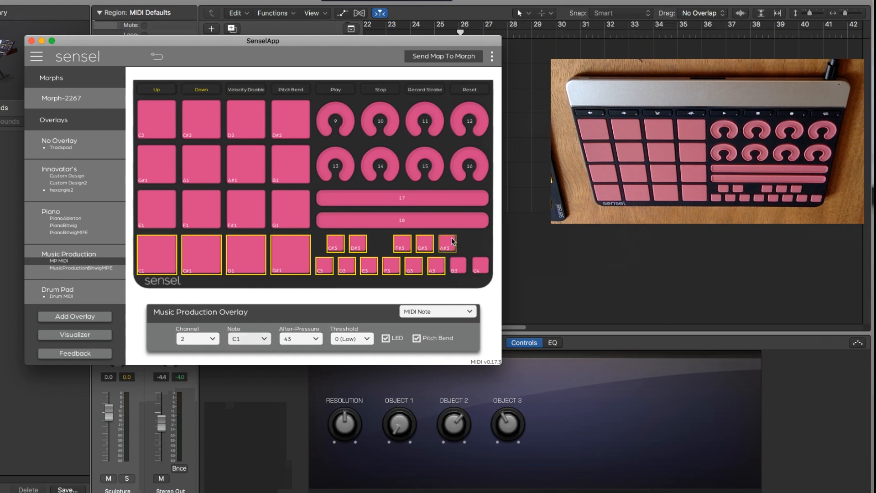
pyautogui.keyDown('shift'); pyautogui.click(459, 268); pyautogui.keyUp('shift')
pyautogui.keyDown('shift'); pyautogui.click(480, 265); pyautogui.keyUp('shift')
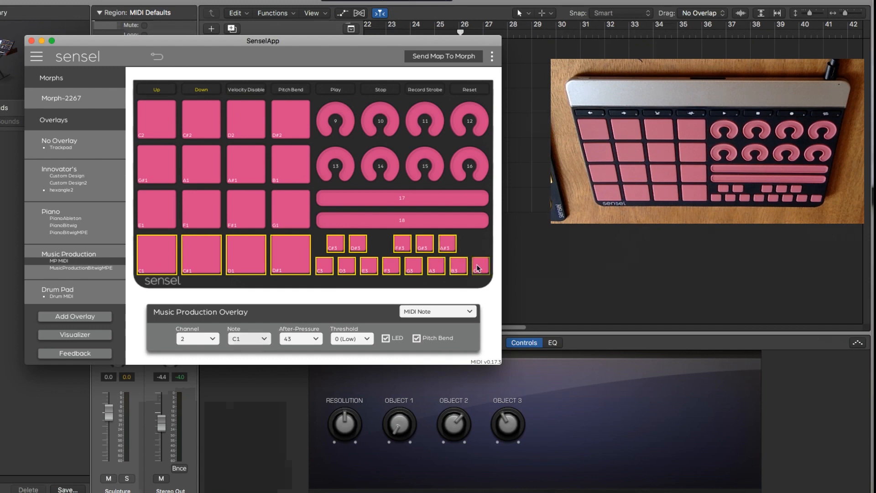
# Add the twelve remaining pads, from E1 up to D#2, to the selection.
pyautogui.keyDown('shift'); pyautogui.click(162, 212); pyautogui.keyUp('shift')
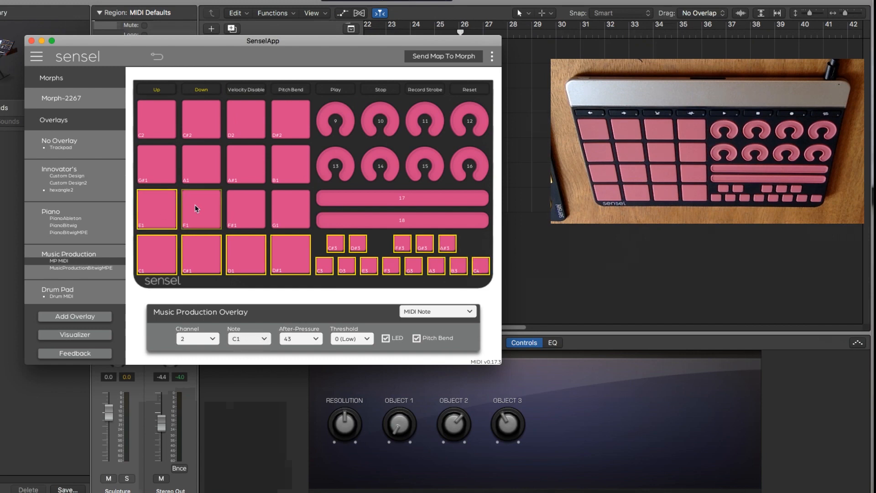
pyautogui.keyDown('shift'); pyautogui.click(197, 209); pyautogui.keyUp('shift')
pyautogui.keyDown('shift'); pyautogui.click(241, 210); pyautogui.keyUp('shift')
pyautogui.keyDown('shift'); pyautogui.click(277, 207); pyautogui.keyUp('shift')
pyautogui.keyDown('shift'); pyautogui.click(283, 174); pyautogui.keyUp('shift')
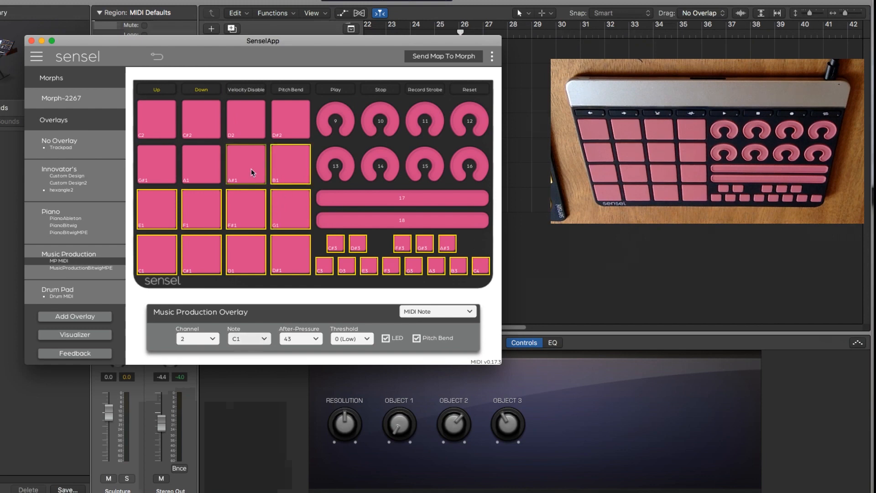
pyautogui.keyDown('shift'); pyautogui.click(250, 172); pyautogui.keyUp('shift')
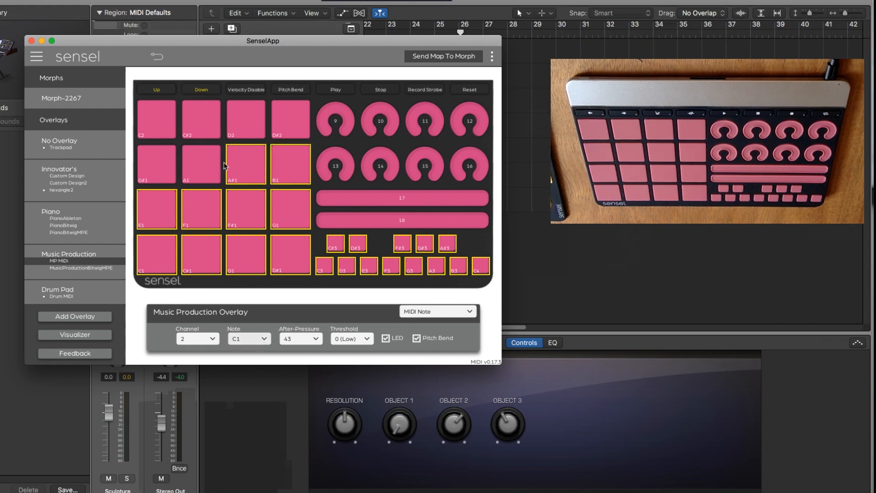
pyautogui.keyDown('shift'); pyautogui.click(165, 125); pyautogui.keyUp('shift')
pyautogui.keyDown('shift'); pyautogui.click(207, 127); pyautogui.keyUp('shift')
pyautogui.keyDown('shift'); pyautogui.click(251, 121); pyautogui.keyUp('shift')
pyautogui.keyDown('shift'); pyautogui.click(281, 117); pyautogui.keyUp('shift')
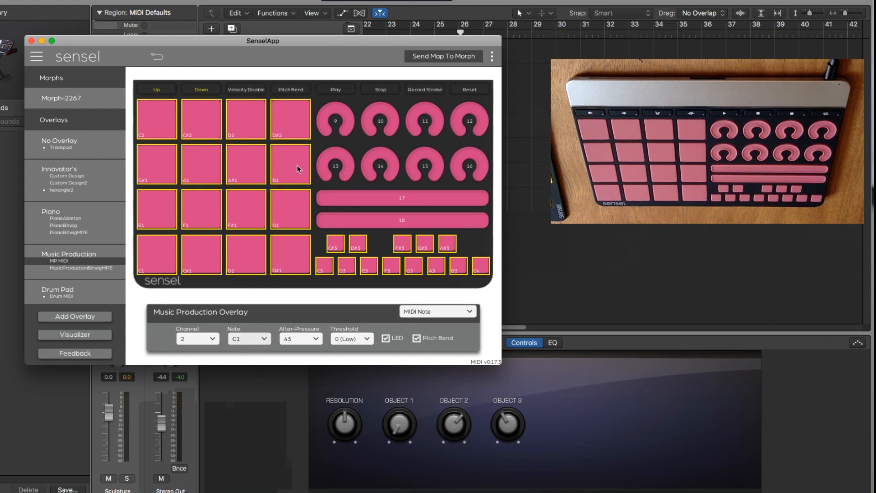
# Set After-Pressure to Ch AT for all selected pads and keys, and send the map to the Morph.
pyautogui.click(299, 339)
pyautogui.moveTo(326, 203); pyautogui.dragTo(310, 337)
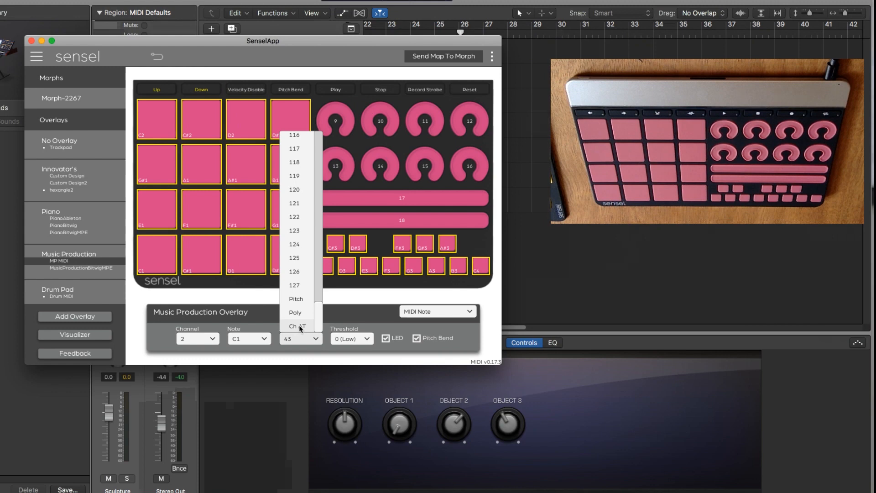
pyautogui.click(300, 326)
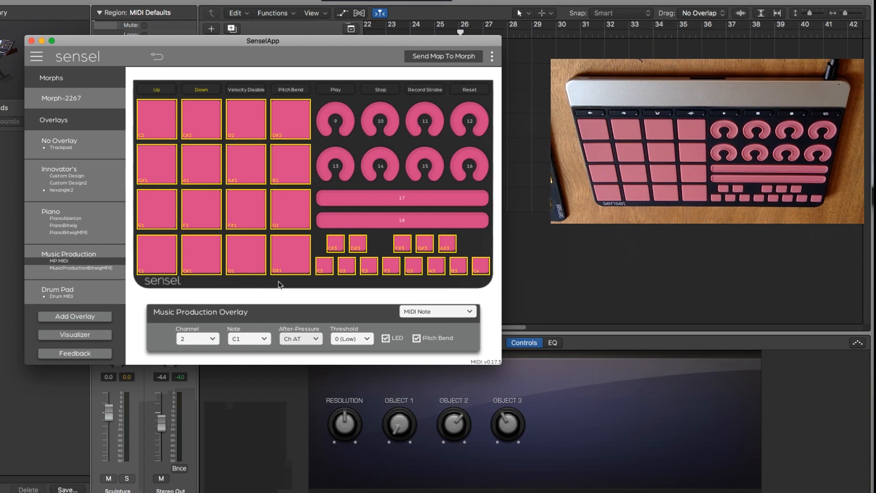
pyautogui.click(443, 57)
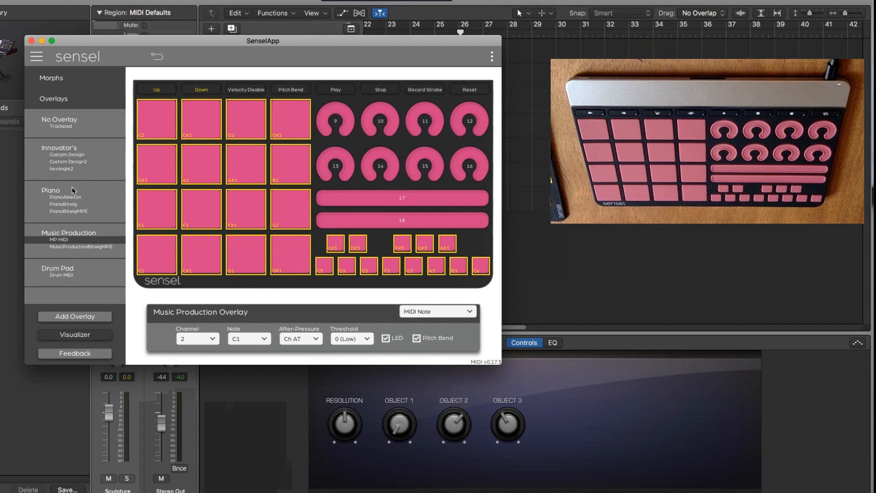
# Add a Piano MIDI overlay map and change its first Down button to the Keyboard type with the key Up (82).
pyautogui.click(50, 316)
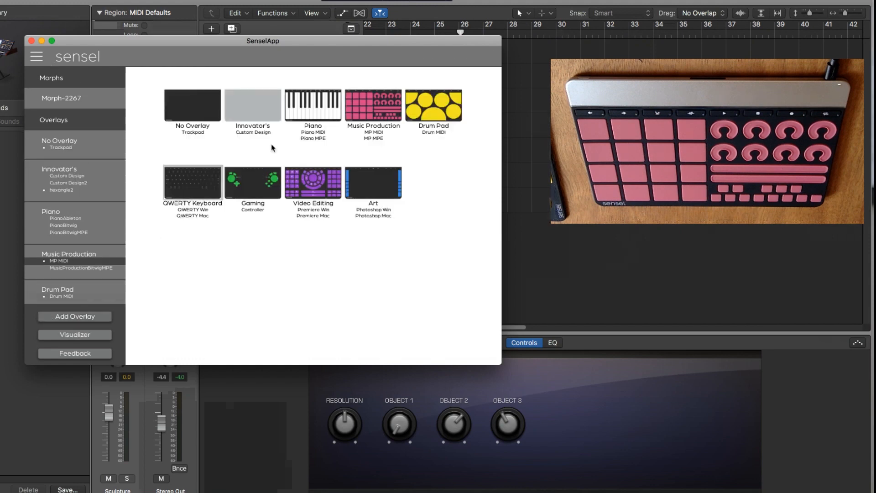
pyautogui.click(301, 135)
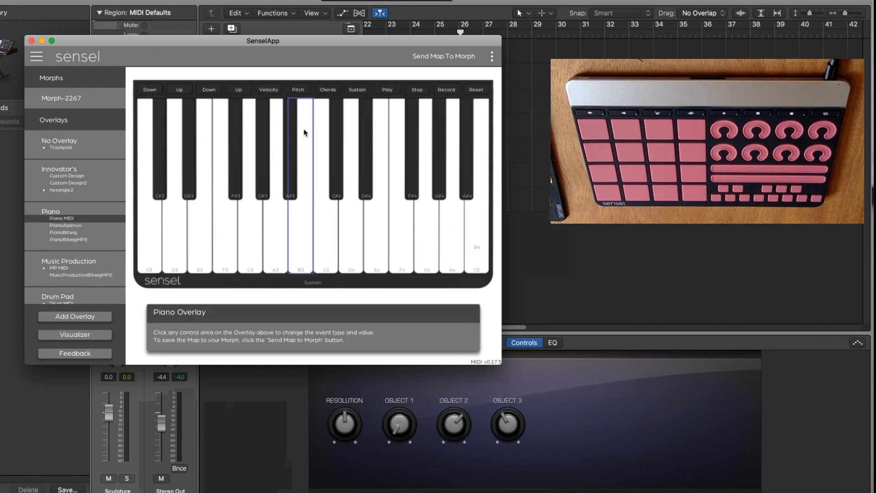
pyautogui.click(150, 90)
pyautogui.click(423, 311)
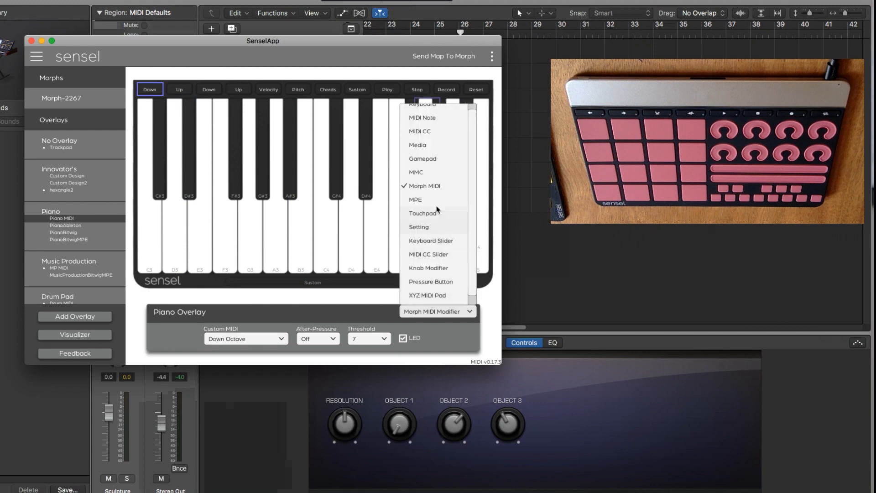
pyautogui.scroll(3, 436, 209)
pyautogui.click(434, 112)
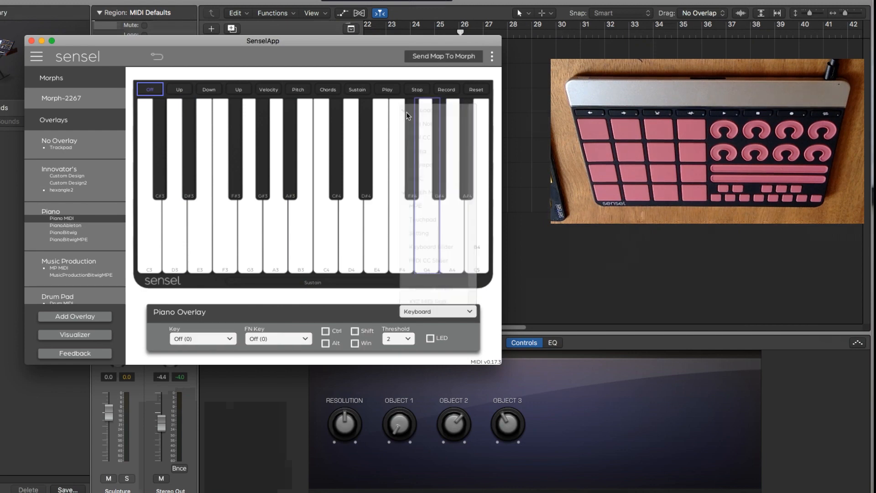
pyautogui.click(197, 339)
pyautogui.scroll(-3, 233, 191)
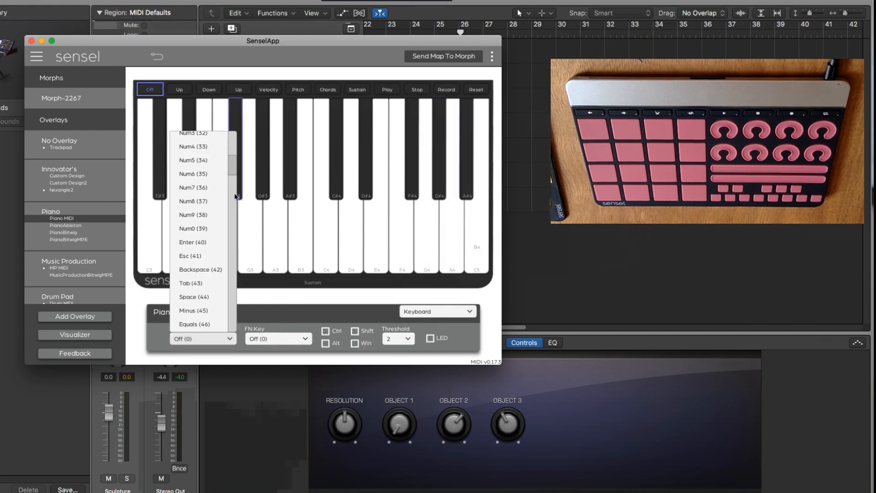
pyautogui.scroll(-10, 236, 196)
pyautogui.click(201, 194)
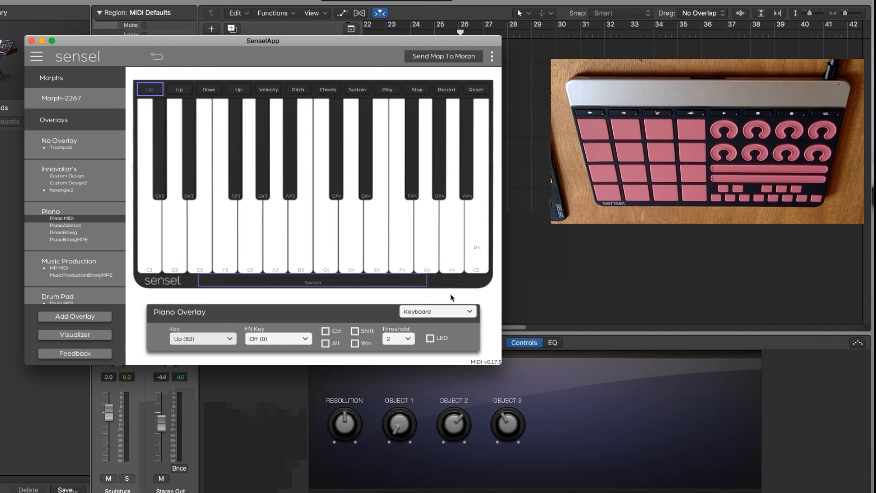
# Change the piano map's first Up button to the Keyboard type with the key Down (81), and send the map to the Morph.
pyautogui.click(178, 90)
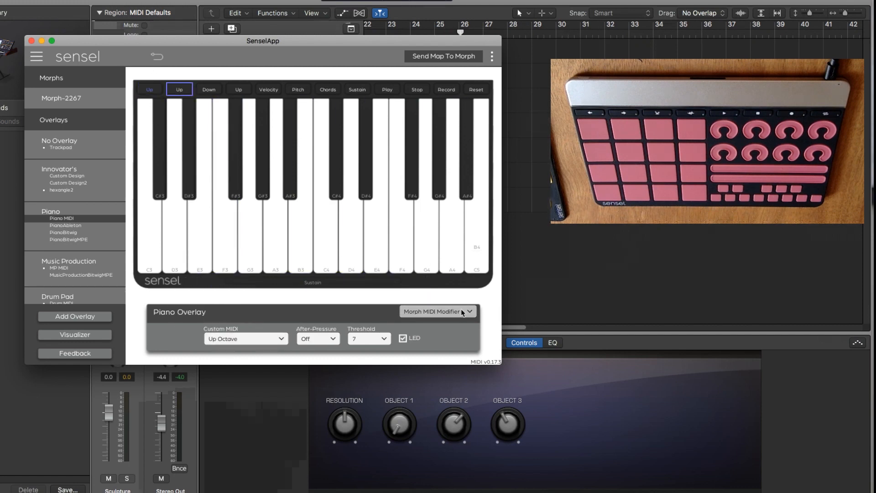
pyautogui.click(437, 311)
pyautogui.click(442, 108)
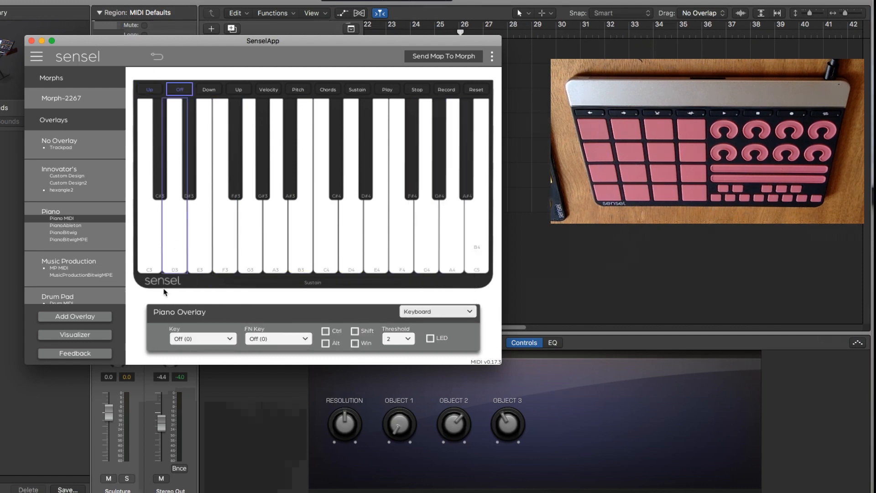
pyautogui.click(191, 339)
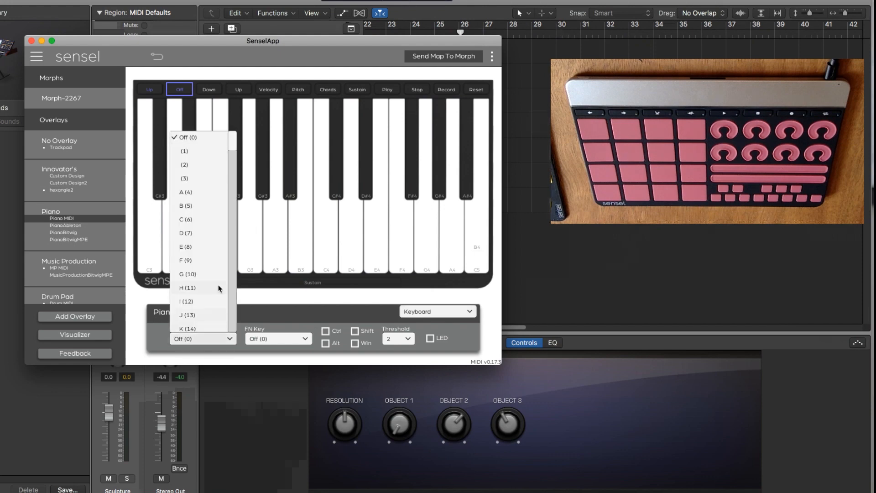
pyautogui.moveTo(232, 143); pyautogui.dragTo(229, 200)
pyautogui.click(207, 213)
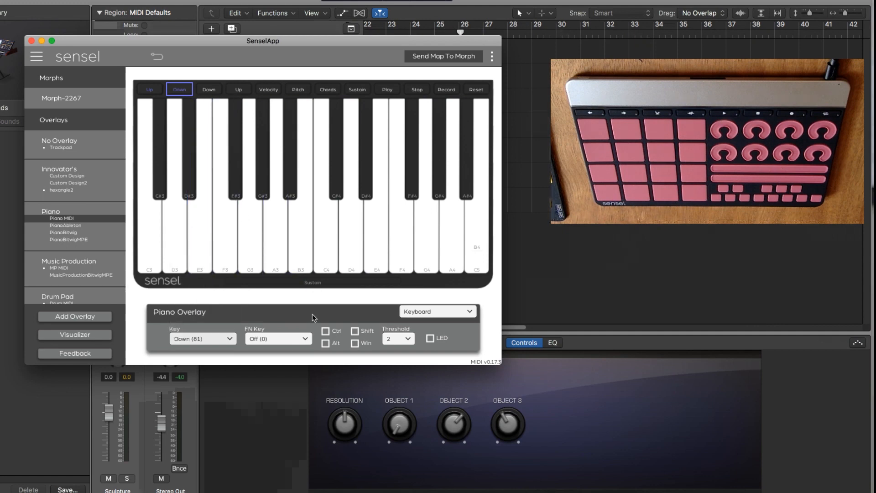
pyautogui.click(203, 242)
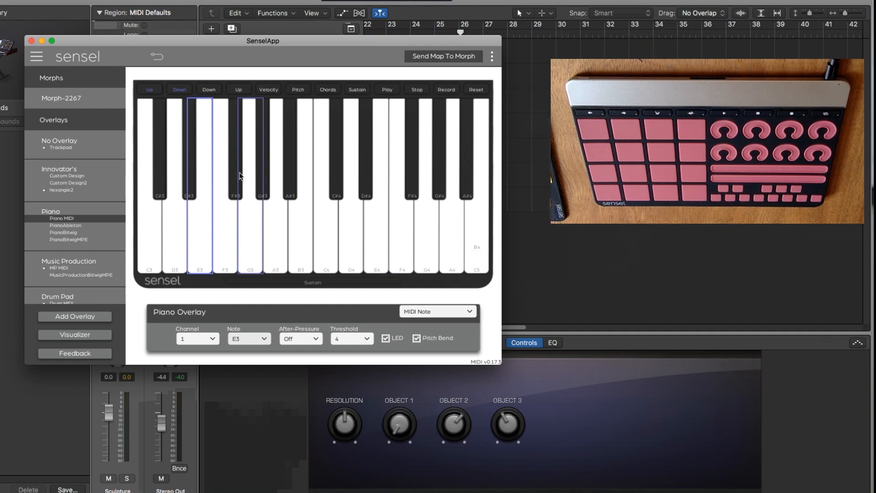
pyautogui.click(442, 56)
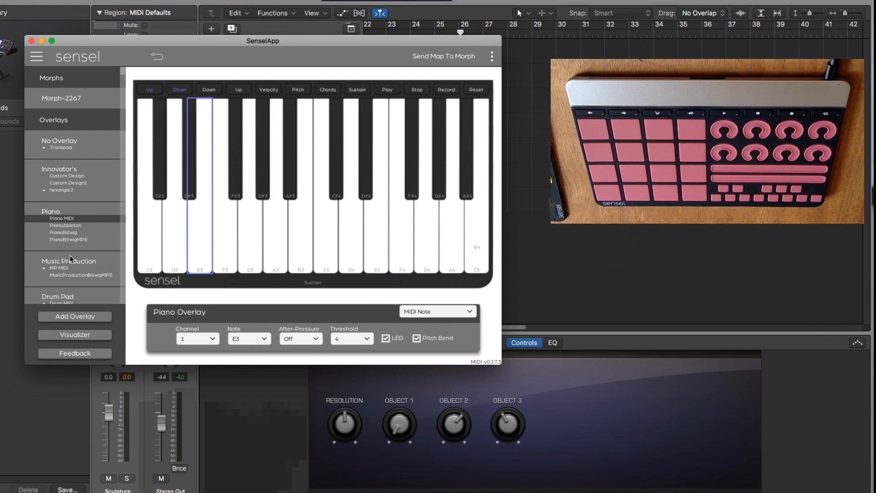
# Reopen the Music Production MP MIDI map and change the Velocity Disable button to the MIDI Note type.
pyautogui.click(76, 268)
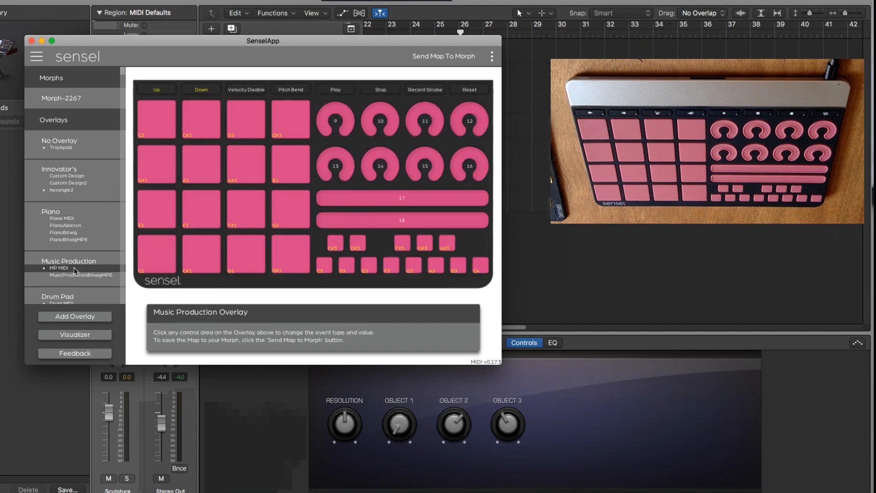
pyautogui.click(241, 91)
pyautogui.click(291, 90)
pyautogui.click(250, 91)
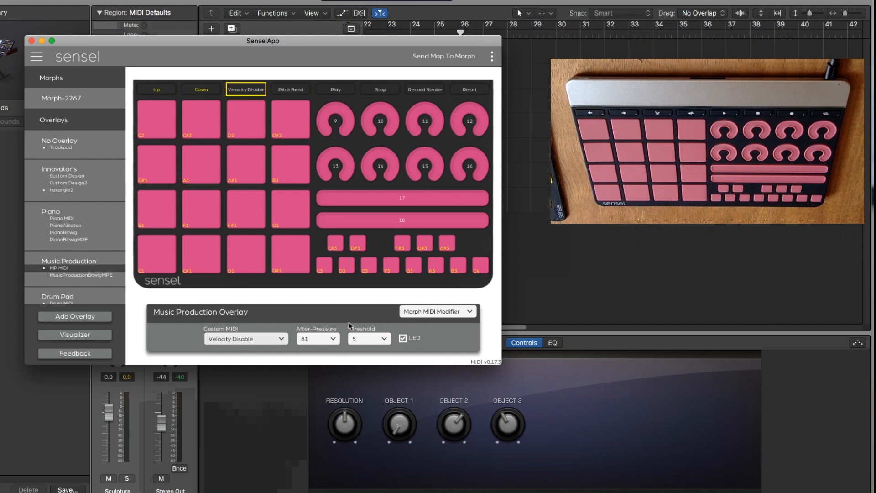
pyautogui.click(439, 311)
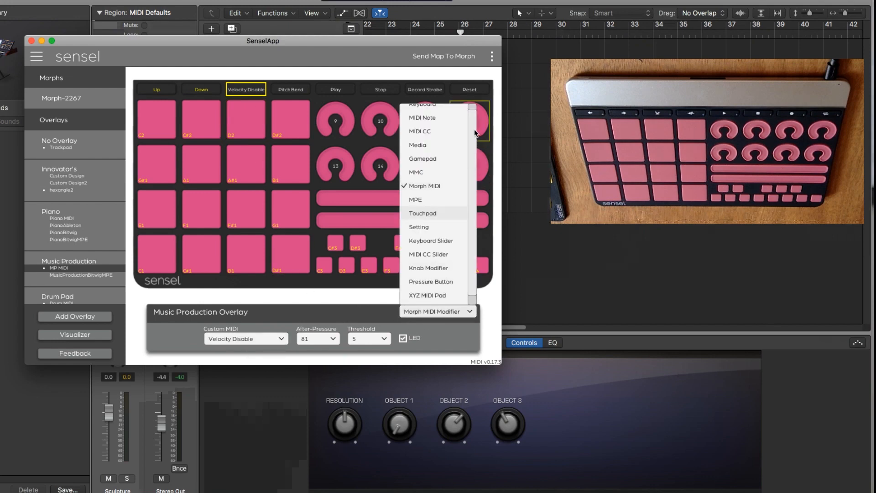
pyautogui.click(422, 118)
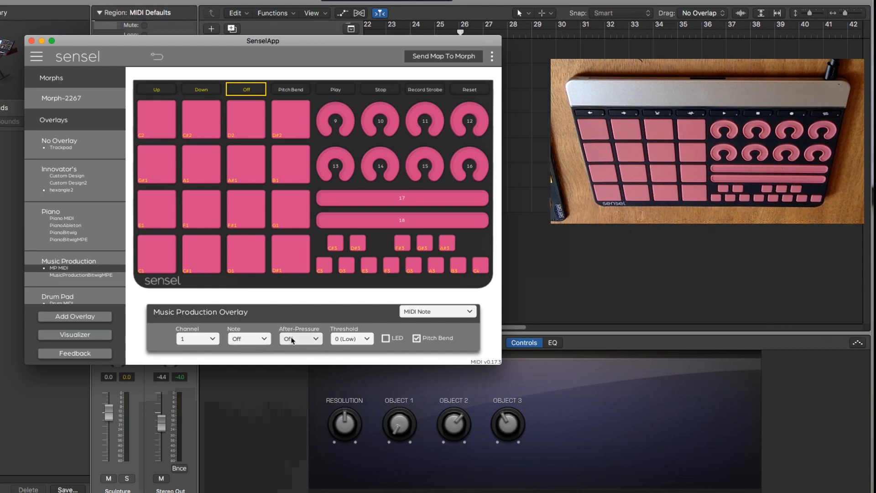
# Disable Pitch Bend, enable the LED and set the note to C#-2 for the former Velocity Disable button.
pyautogui.click(416, 339)
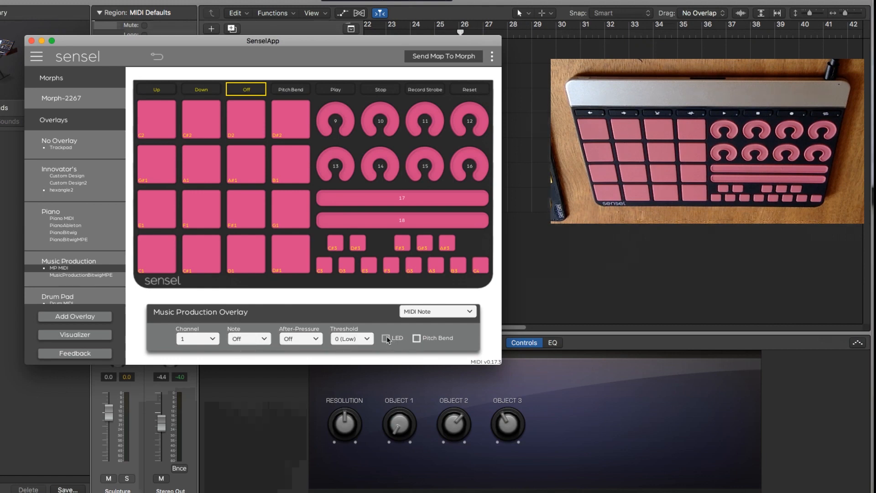
pyautogui.click(386, 338)
pyautogui.click(247, 341)
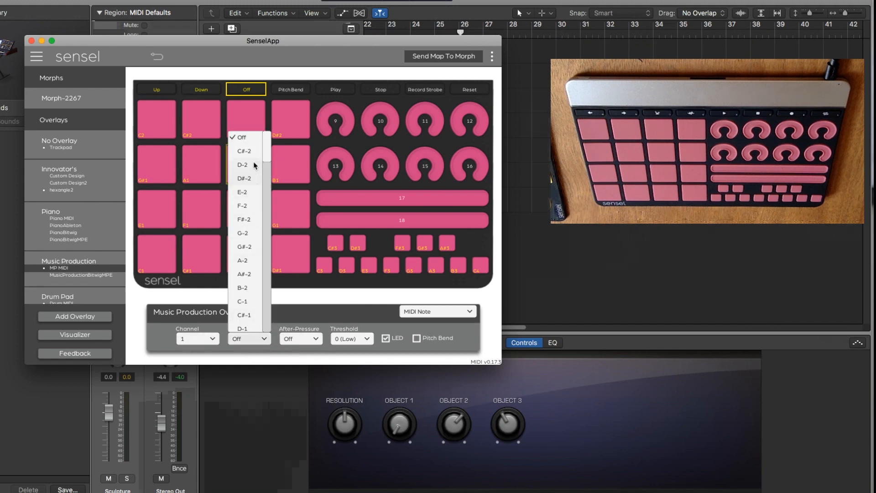
pyautogui.click(245, 151)
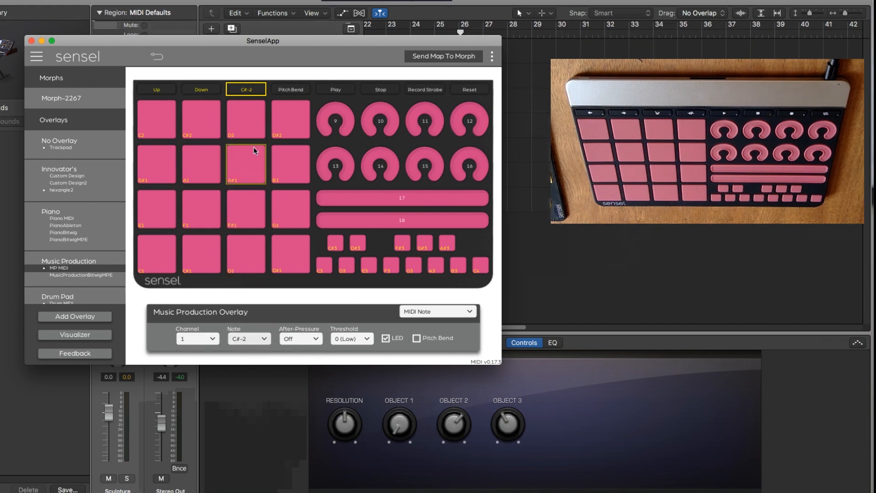
# Change the Pitch Bend button of the Music Production overlay to the MIDI Note type.
pyautogui.click(292, 90)
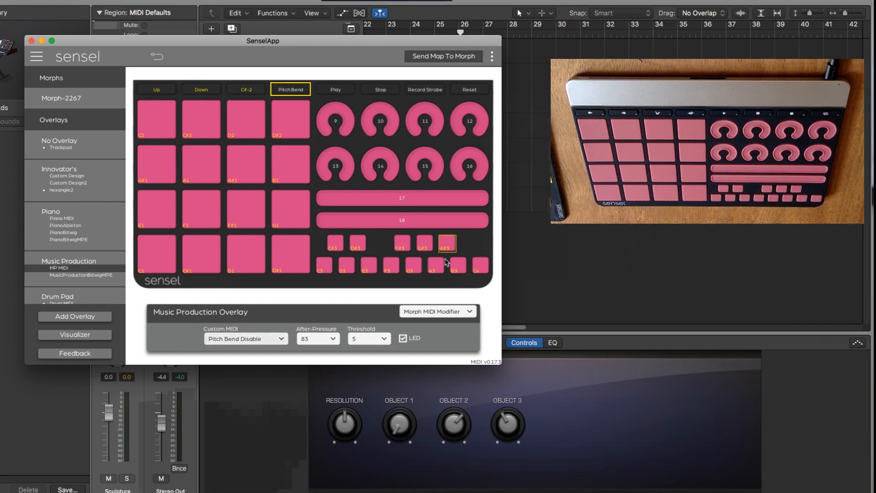
pyautogui.click(435, 314)
pyautogui.click(437, 117)
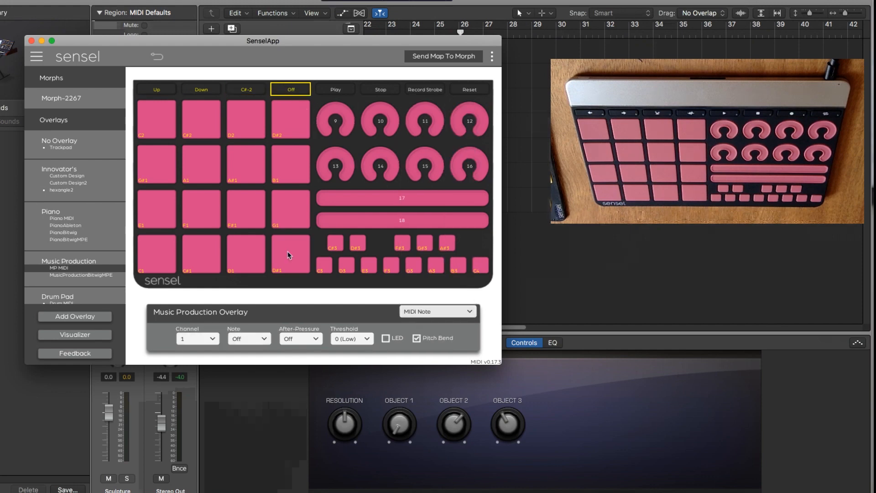
# Set the former Pitch Bend button's note to D-2, disable Pitch Bend, enable the LED, and send the map to the Morph.
pyautogui.click(249, 340)
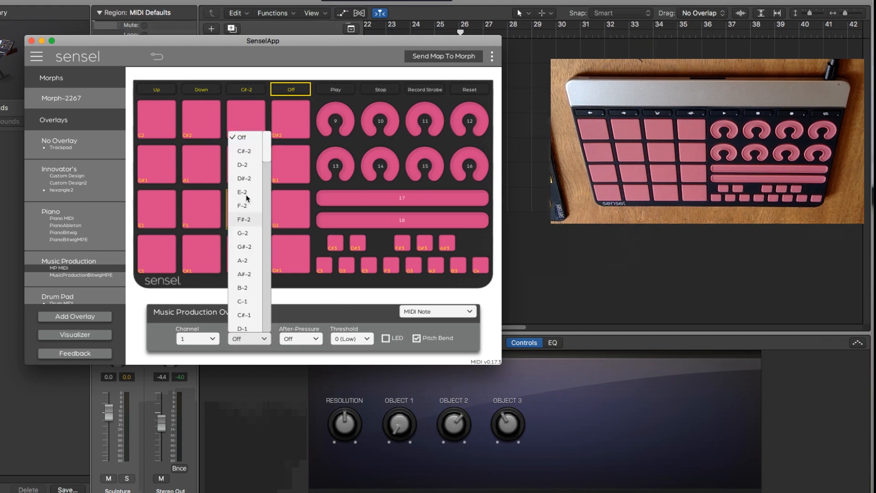
pyautogui.click(250, 166)
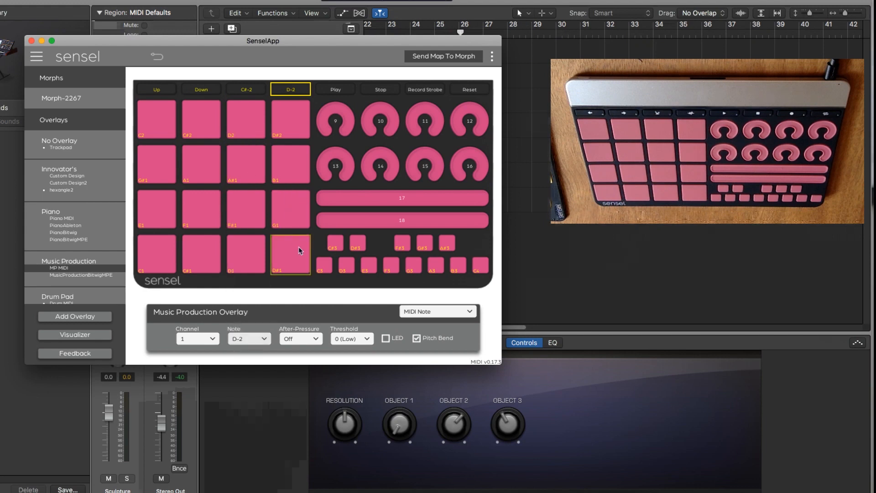
pyautogui.click(416, 339)
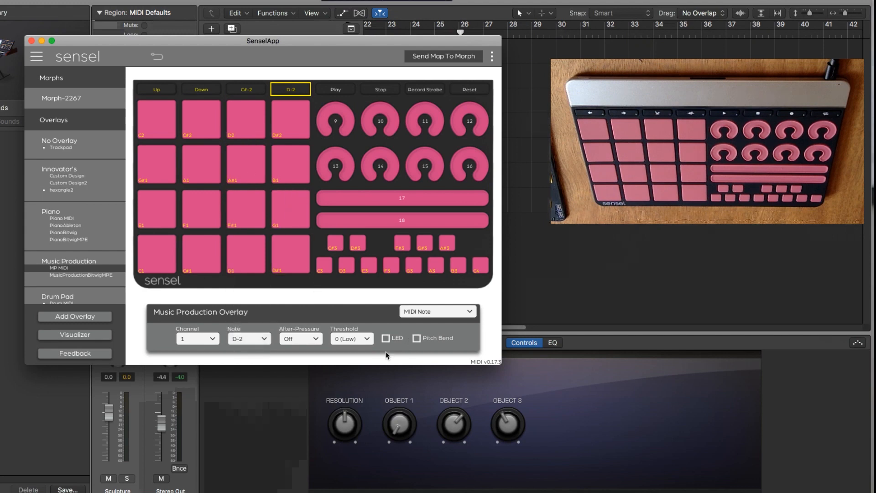
pyautogui.click(386, 338)
pyautogui.click(436, 59)
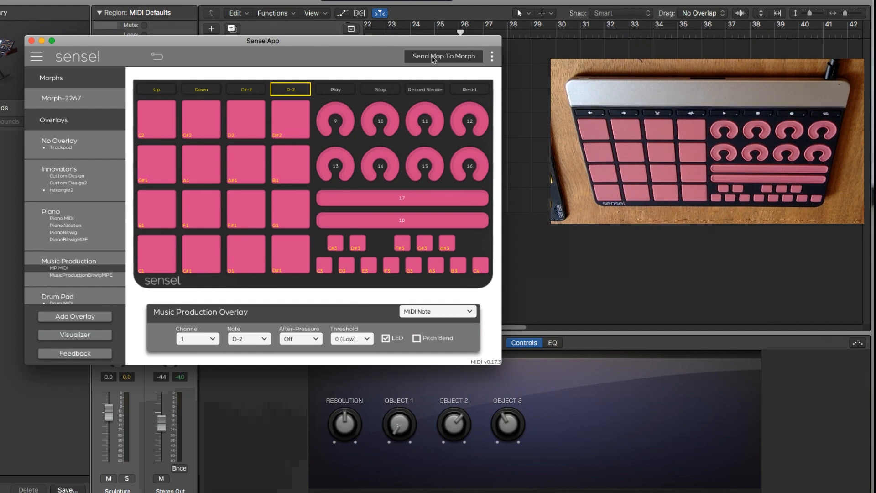
# Open the Piano MIDI map and send it to the Morph.
pyautogui.click(62, 219)
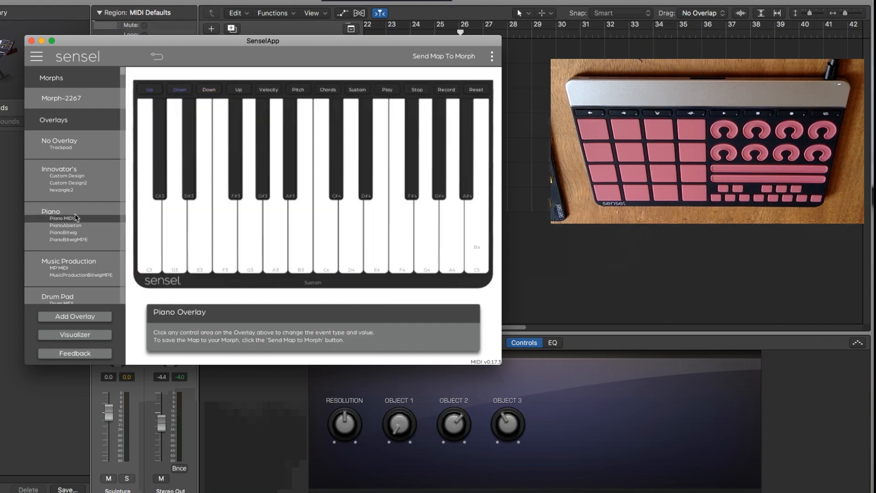
pyautogui.click(429, 56)
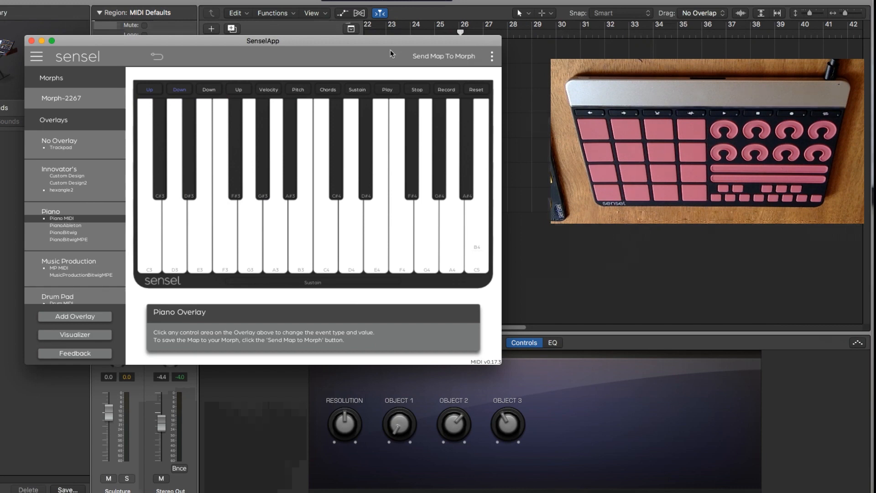
pyautogui.click(440, 56)
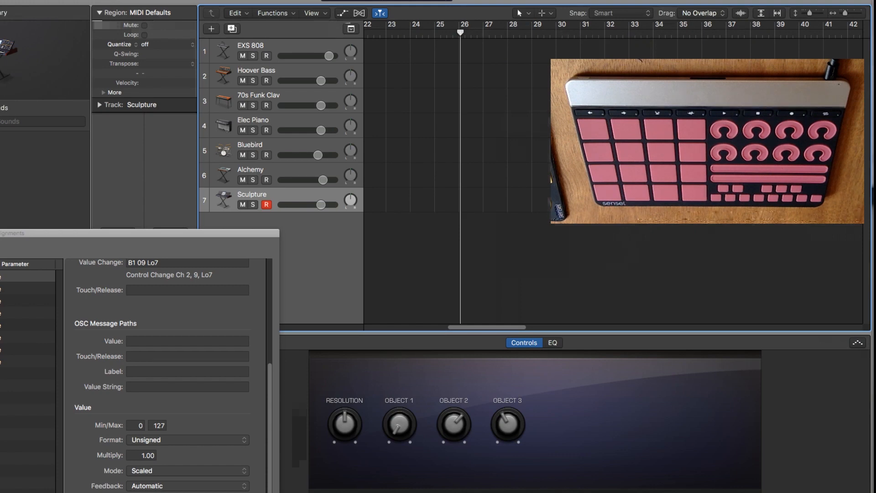
# Switch to Logic Pro, then close and reopen the Controller Assignments window.
pyautogui.moveTo(2, 234); pyautogui.dragTo(223, 68)
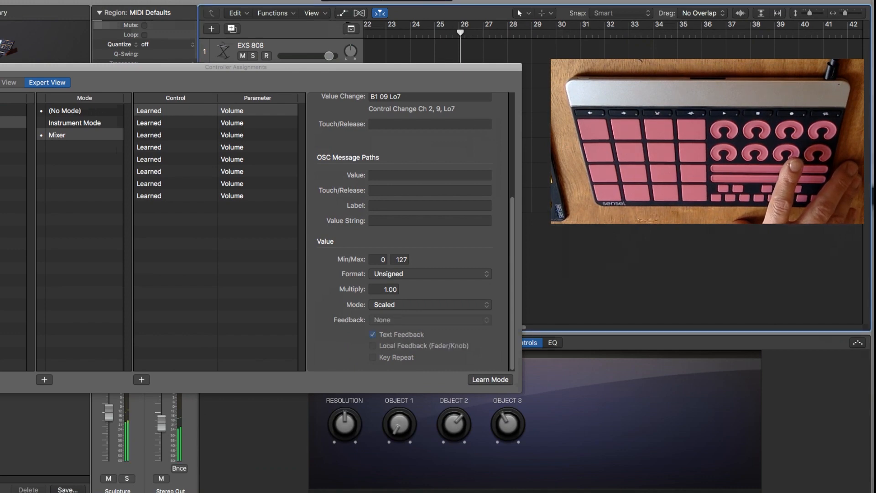
pyautogui.press('super+w')
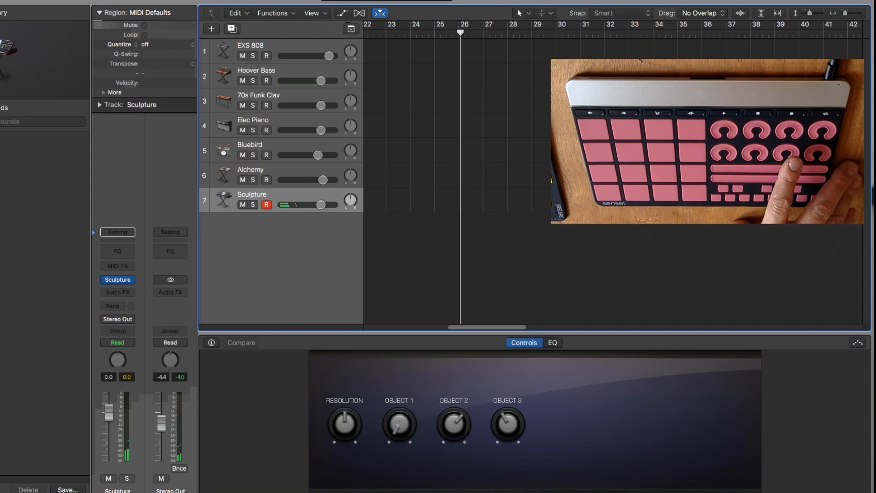
pyautogui.click(0, 0)
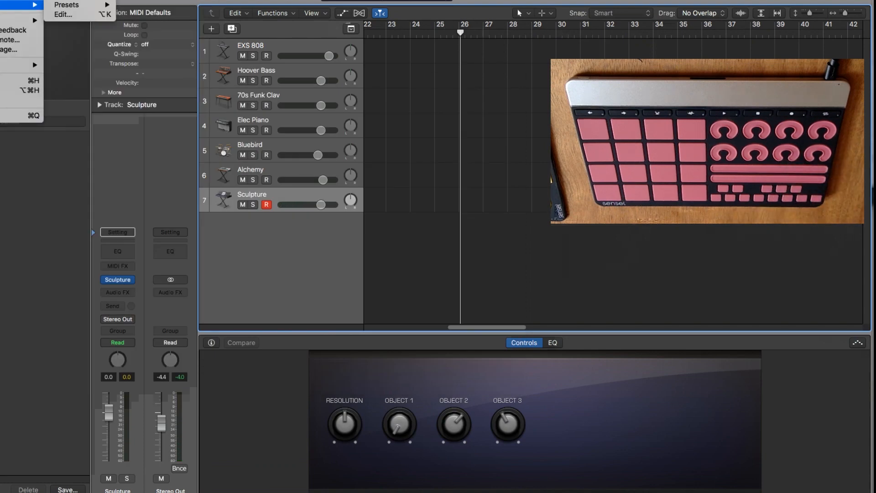
pyautogui.moveTo(18, 0)
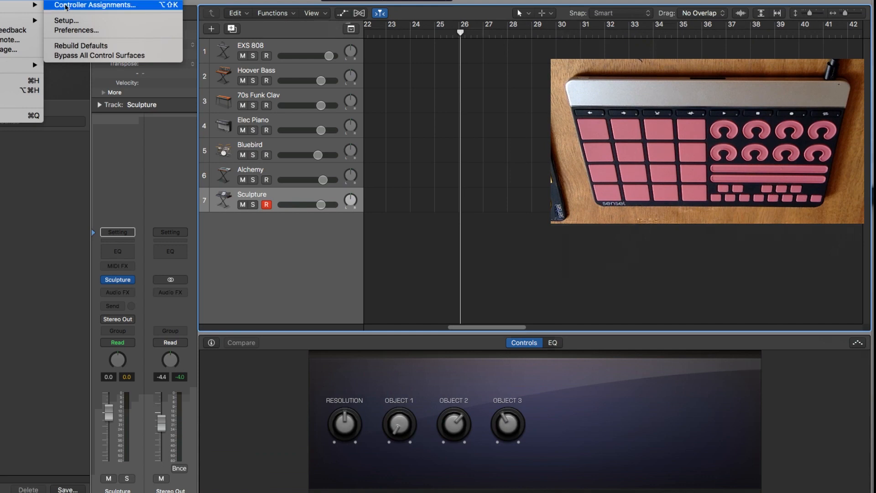
pyautogui.click(66, 6)
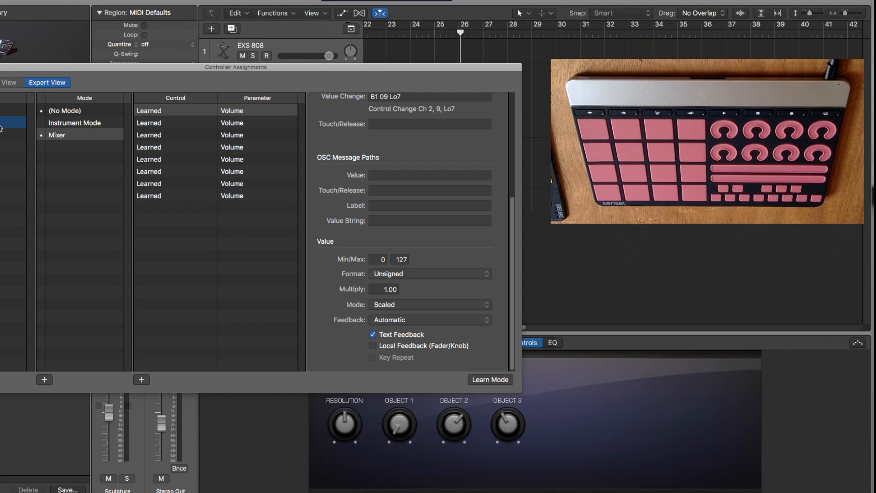
# Delete the existing zone containing Instrument Mode and Mixer, and create a new zone named Sensel MP.
pyautogui.click(65, 134)
pyautogui.click(68, 123)
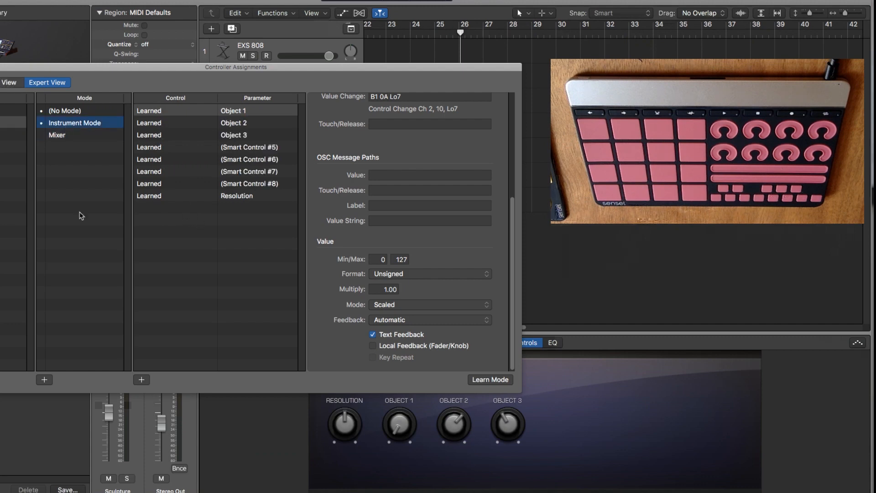
pyautogui.click(1, 121)
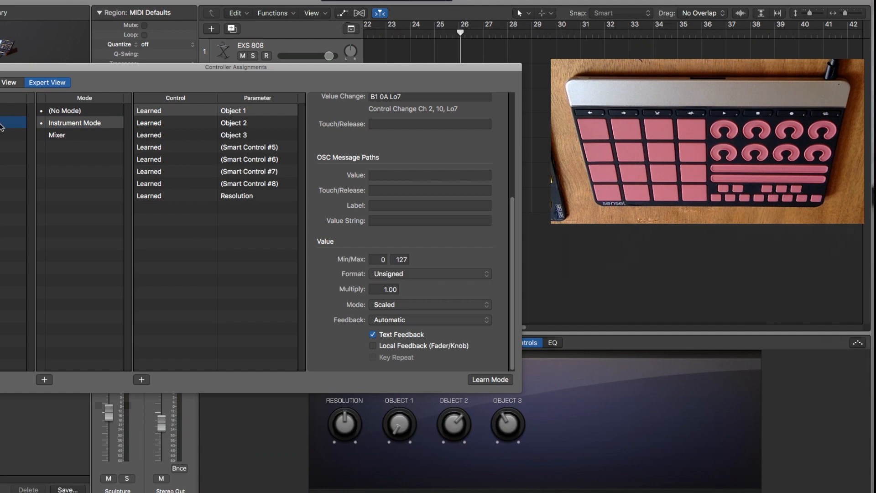
pyautogui.press('Up')
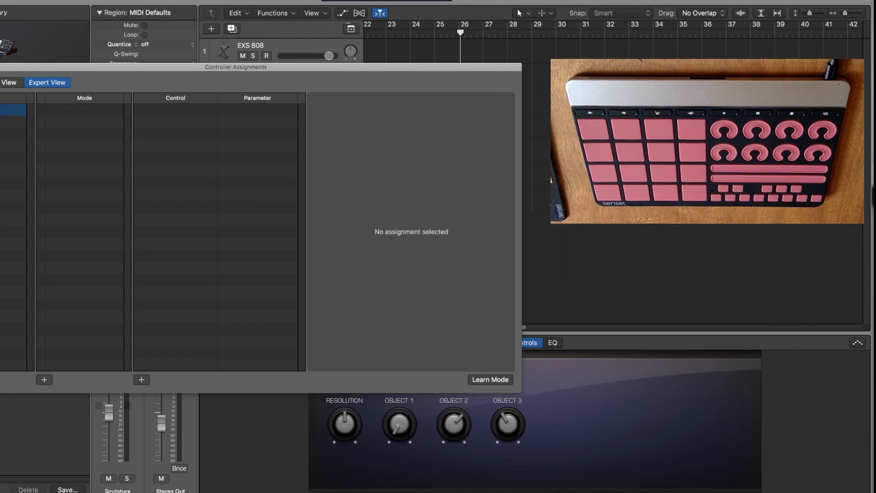
pyautogui.click(13, 122)
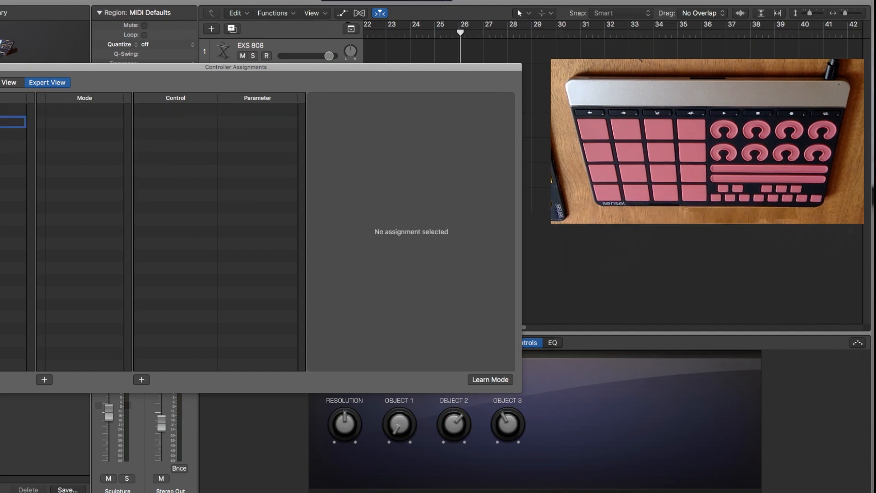
pyautogui.press('Return')
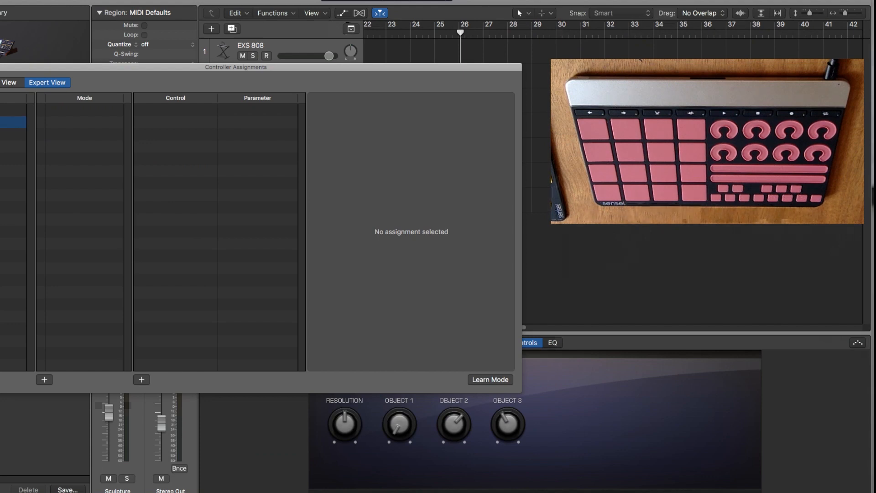
pyautogui.click(5, 120)
pyautogui.click(82, 126)
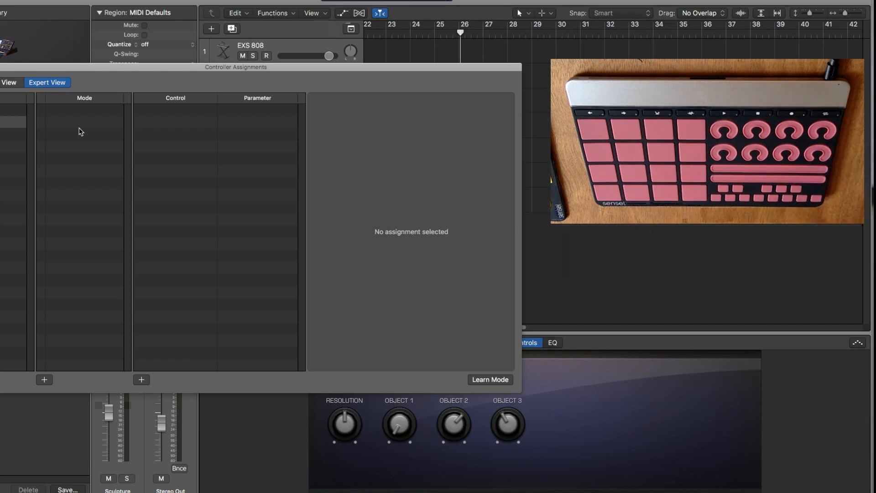
pyautogui.press('b')
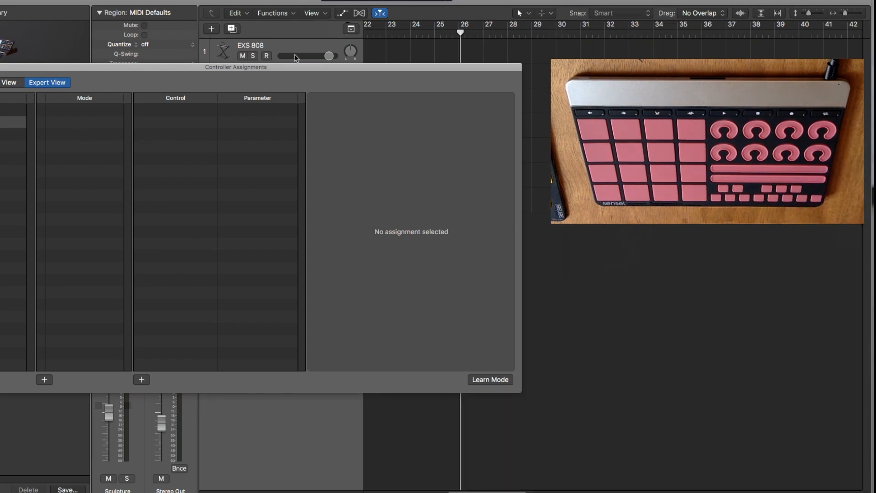
pyautogui.moveTo(296, 70); pyautogui.dragTo(297, 28)
pyautogui.press('b')
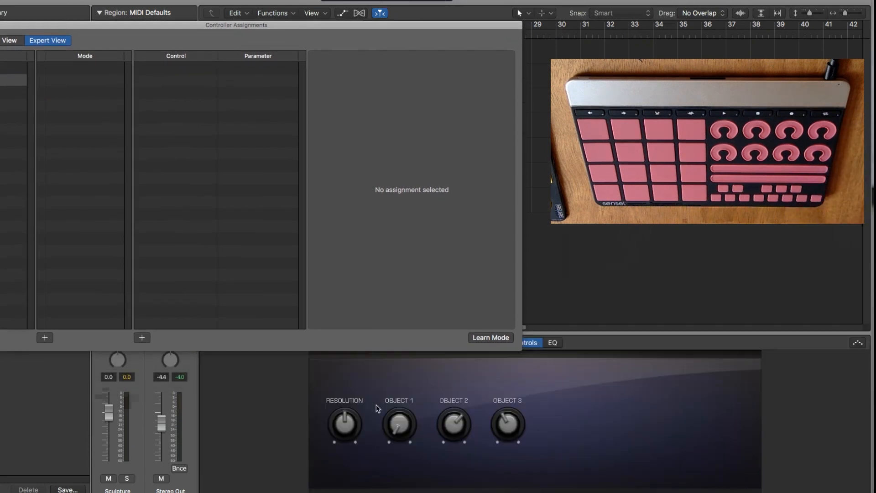
pyautogui.press('b')
pyautogui.press('b')
pyautogui.moveTo(137, 40); pyautogui.dragTo(140, 46)
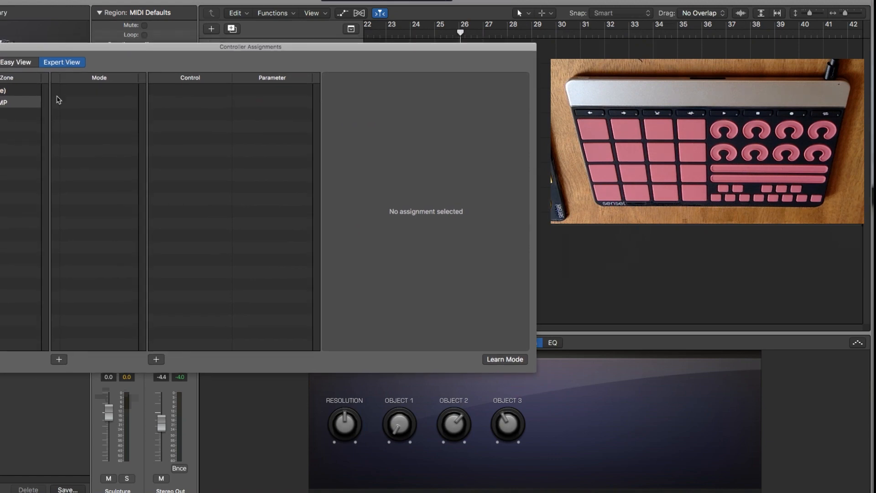
pyautogui.moveTo(132, 46); pyautogui.dragTo(133, 250)
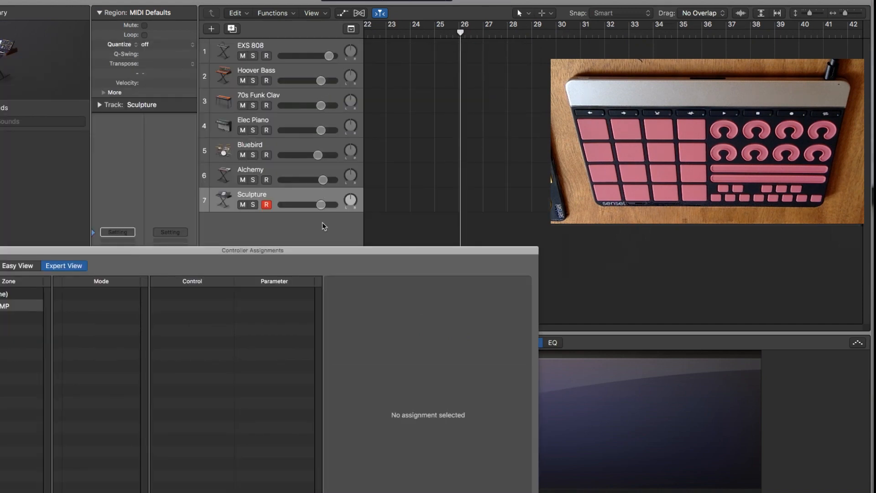
pyautogui.moveTo(326, 253); pyautogui.dragTo(348, 70)
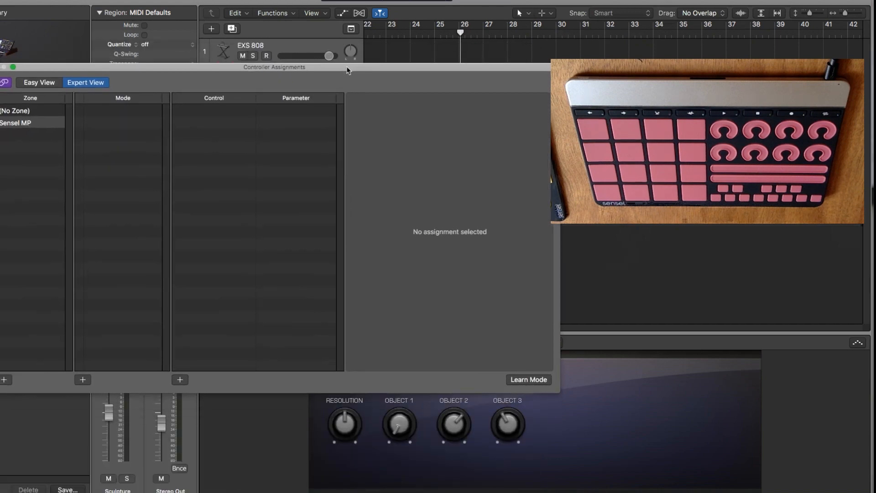
# Add a new mode to the Sensel MP zone and name it Mix Mode.
pyautogui.click(83, 380)
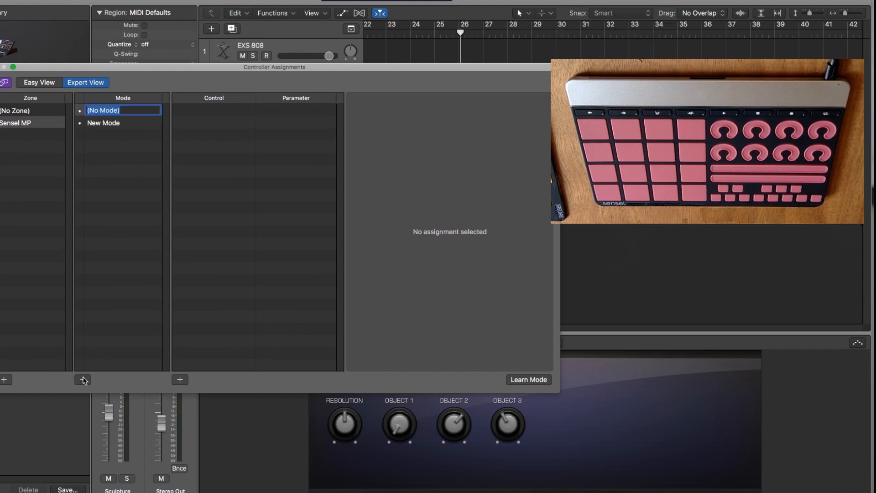
pyautogui.write('Mix')
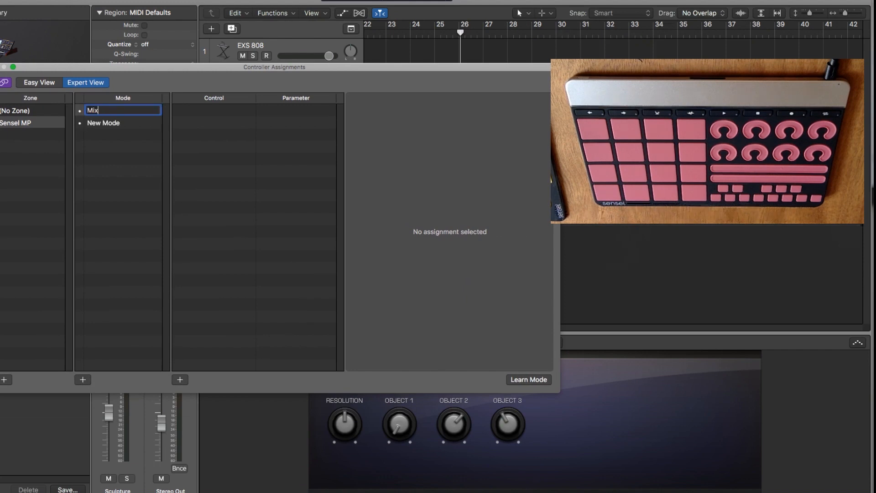
pyautogui.write(' Mode')
pyautogui.press('Return')
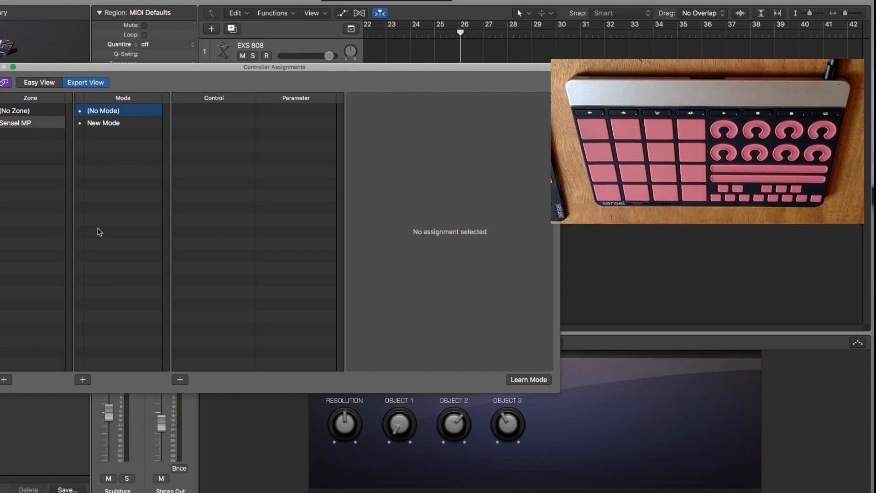
pyautogui.click(118, 124)
pyautogui.click(118, 123)
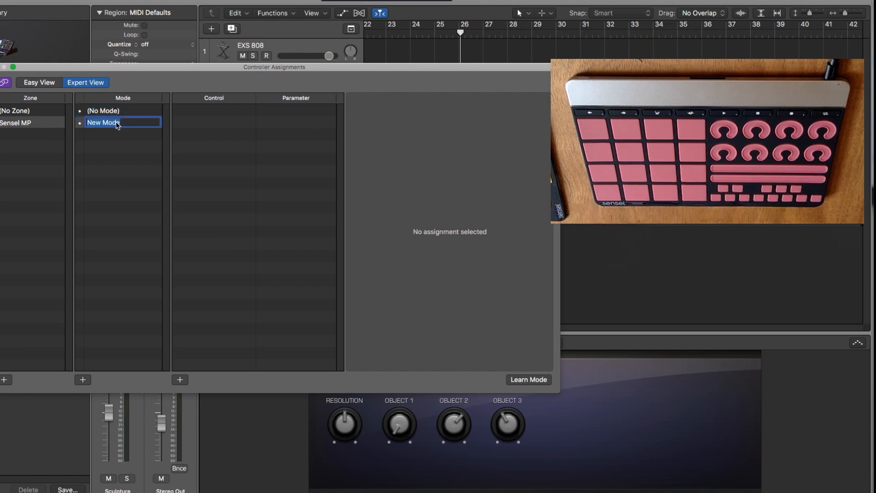
pyautogui.write('Mod')
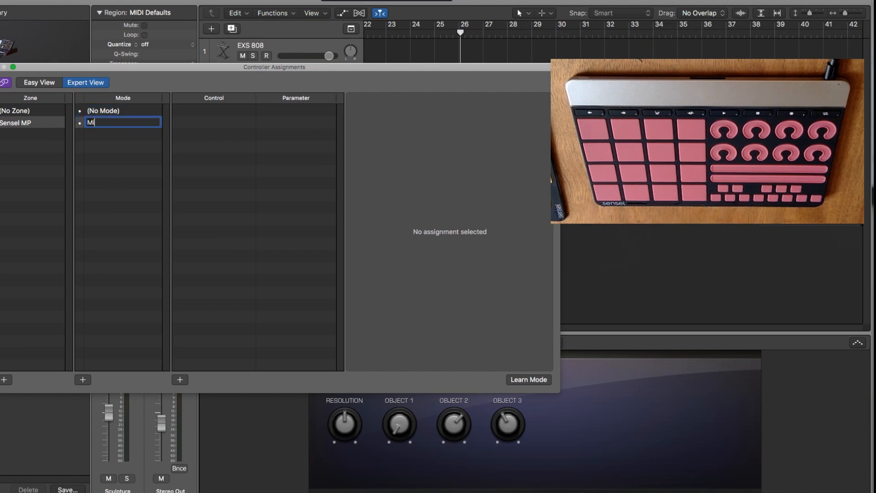
pyautogui.write('e')
pyautogui.press('Return')
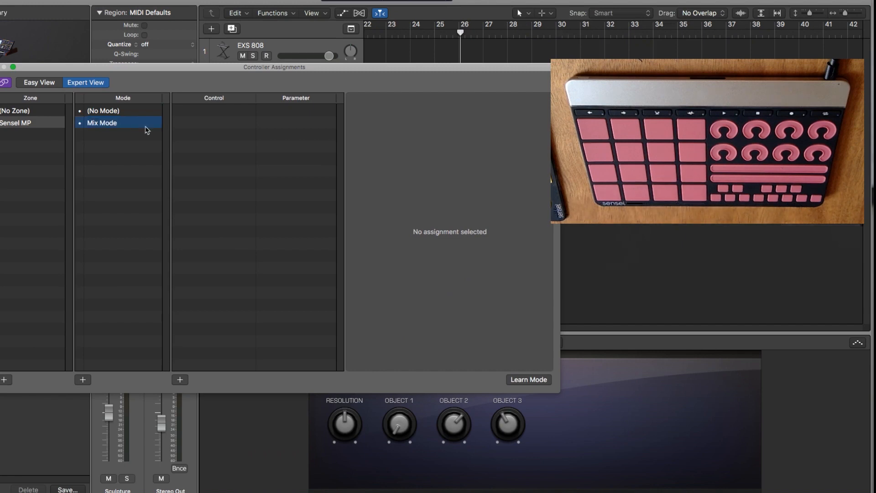
# Add a second mode named Instrument Mode to the Sensel MP zone.
pyautogui.click(81, 379)
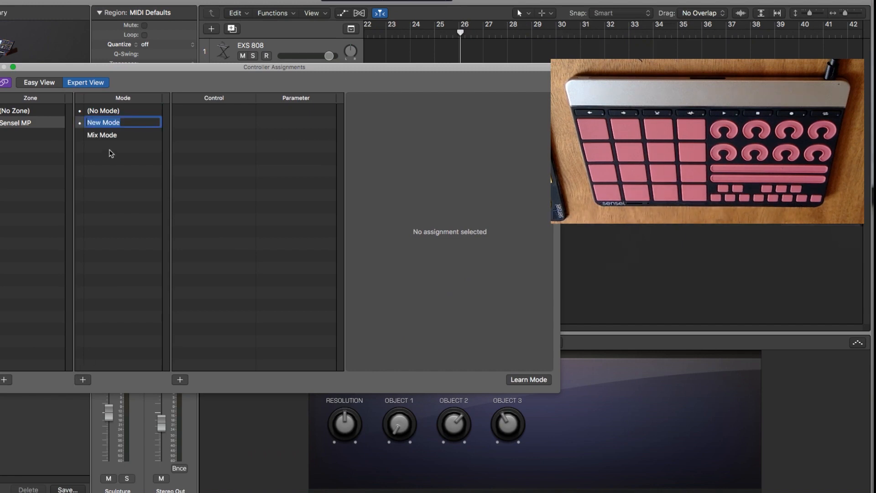
pyautogui.write('Instrument Mode')
pyautogui.press('Return')
# Make Instrument Mode the active mode of the Sensel MP zone and move the Controller Assignments window off the Smart Controls and upper tracks.
pyautogui.click(108, 134)
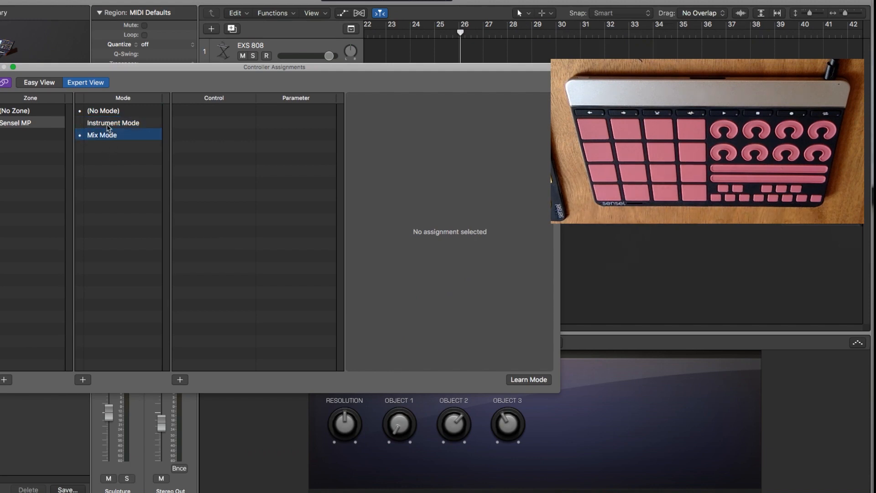
pyautogui.click(108, 124)
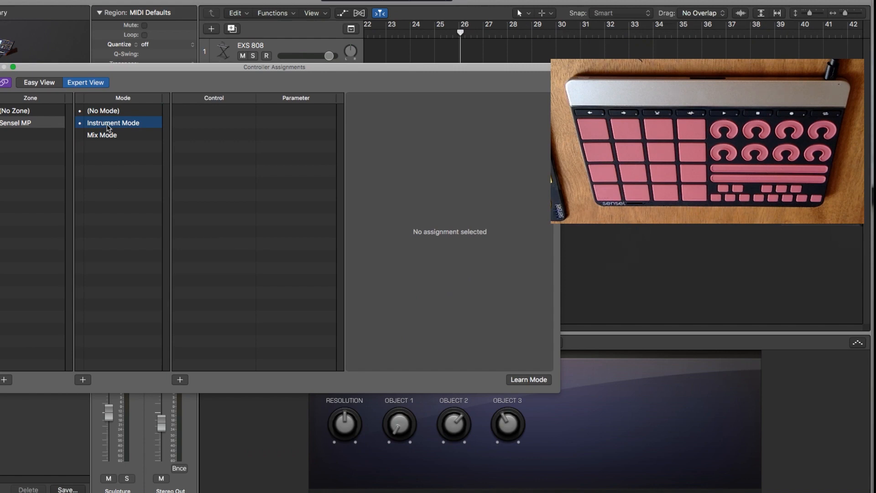
pyautogui.click(111, 111)
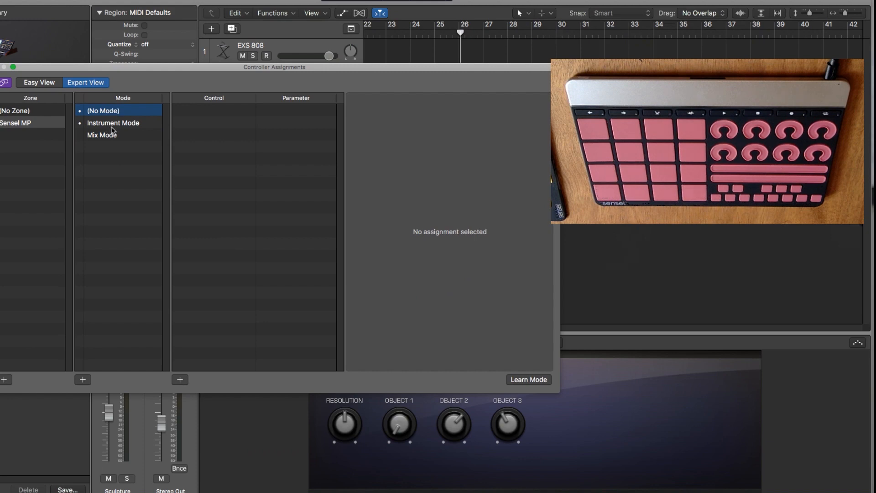
pyautogui.click(113, 124)
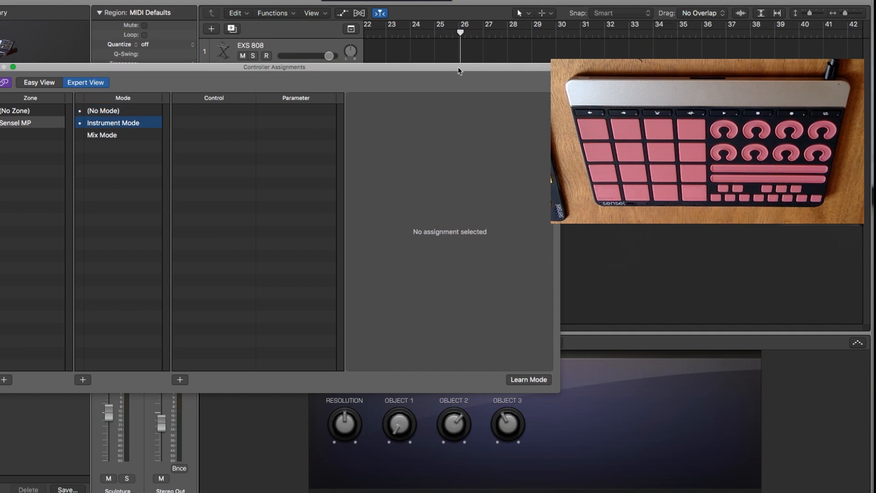
pyautogui.moveTo(459, 71); pyautogui.dragTo(245, 198)
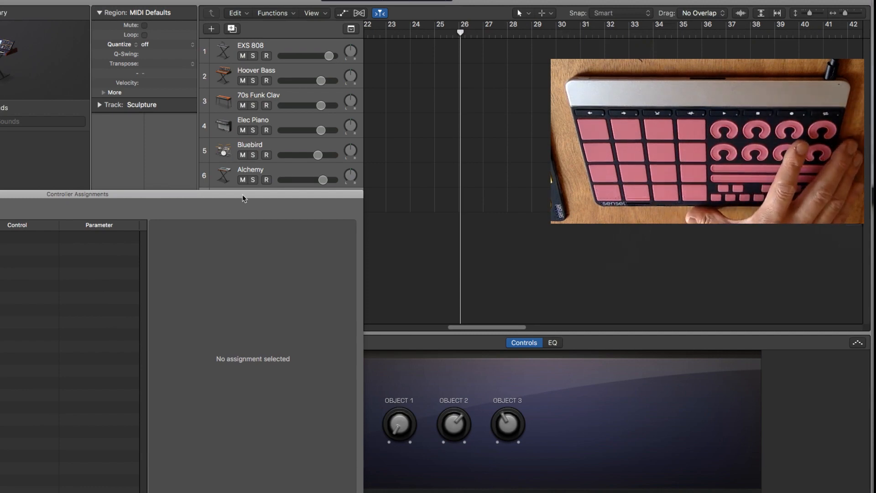
# Select the Elec Piano track and move the Controller Assignments window clear of its Smart Controls knobs.
pyautogui.moveTo(237, 195); pyautogui.dragTo(106, 195)
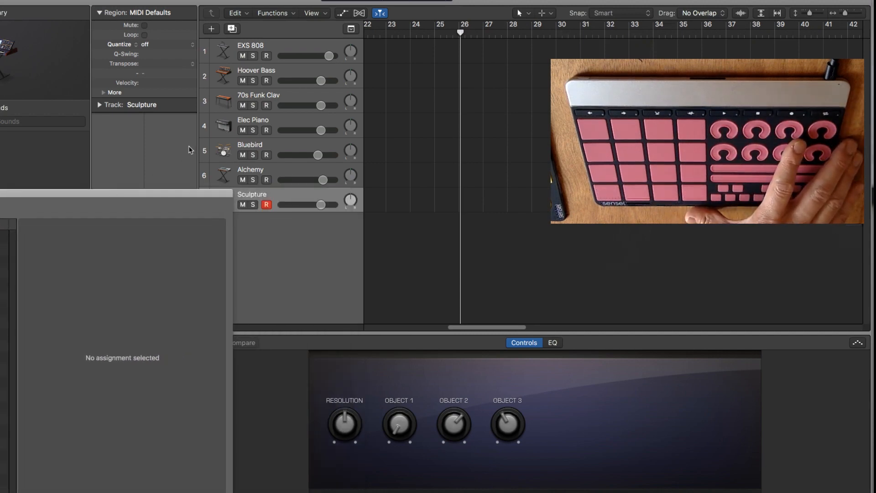
pyautogui.click(273, 121)
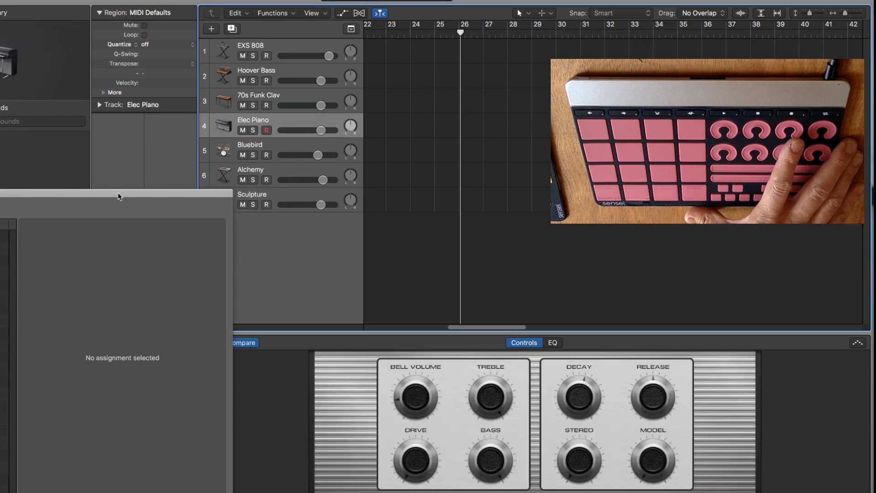
pyautogui.moveTo(117, 195); pyautogui.dragTo(365, 31)
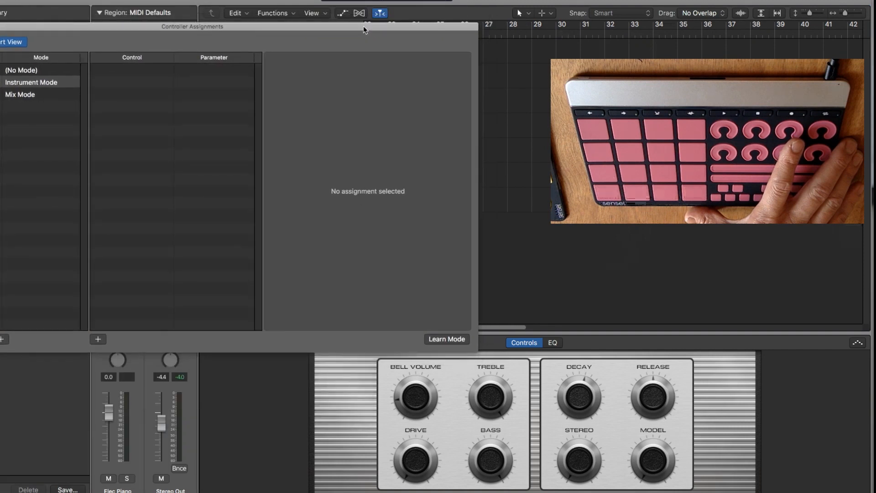
# Learn Instrument Mode assignments for the Bell Volume and Model knobs and fill in the consecutive parameters between them.
pyautogui.click(446, 339)
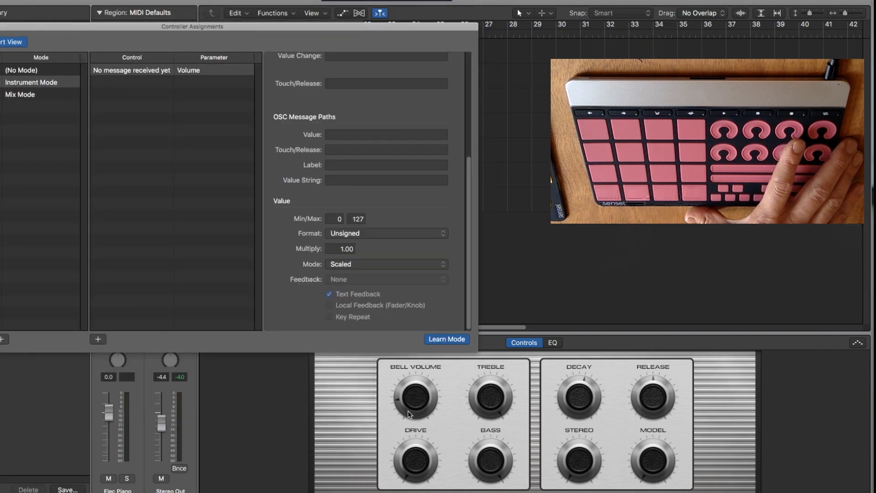
pyautogui.moveTo(412, 402); pyautogui.dragTo(412, 394)
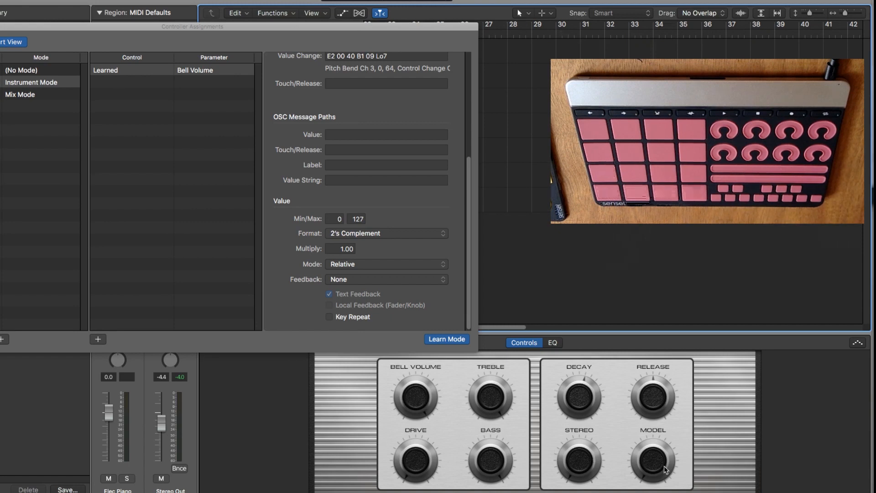
pyautogui.moveTo(661, 467)
pyautogui.mouseDown()
pyautogui.moveTo(659, 454)
pyautogui.moveTo(662, 465)
pyautogui.mouseUp()
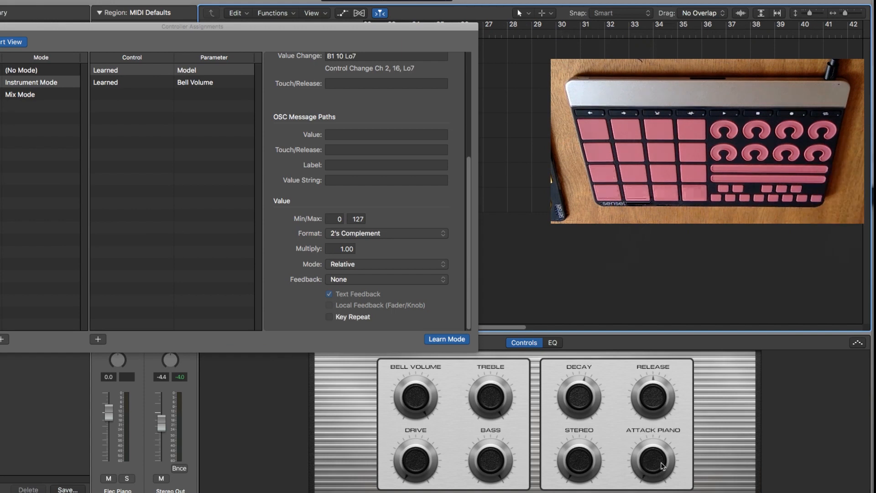
pyautogui.click(438, 338)
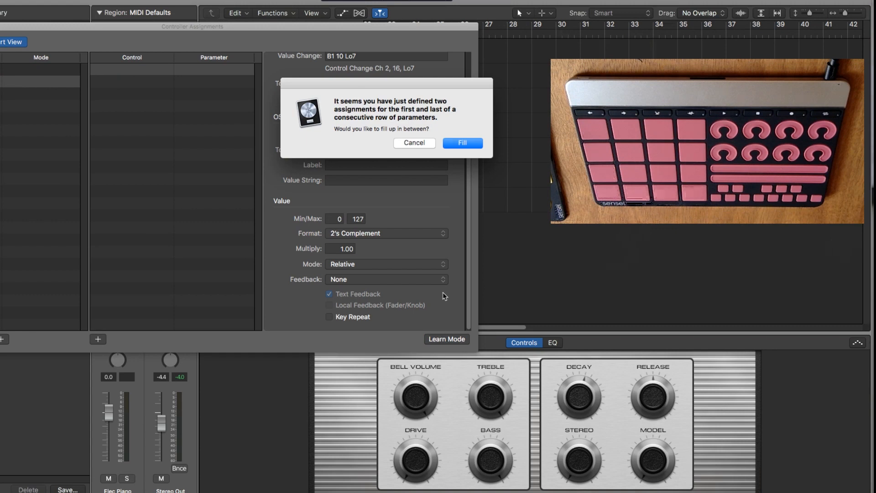
pyautogui.click(453, 144)
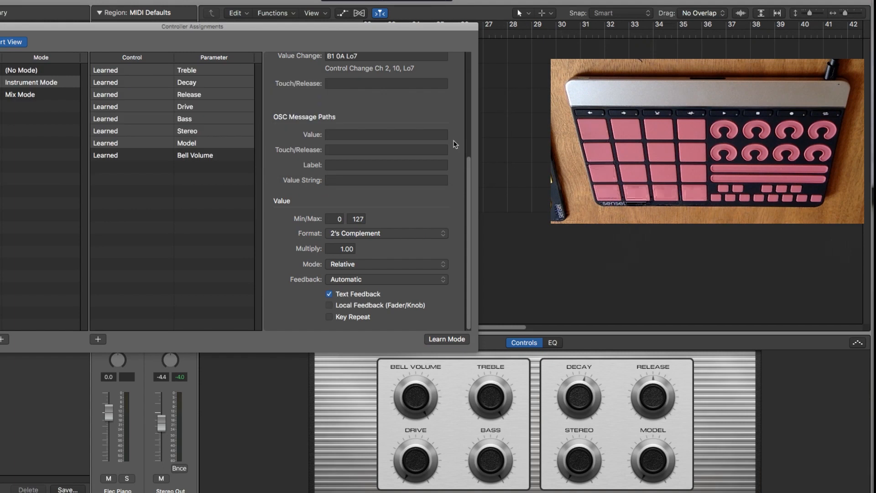
# Examine the MIDI input message and control change number of each learned assignment in Instrument Mode.
pyautogui.click(159, 73)
pyautogui.click(184, 157)
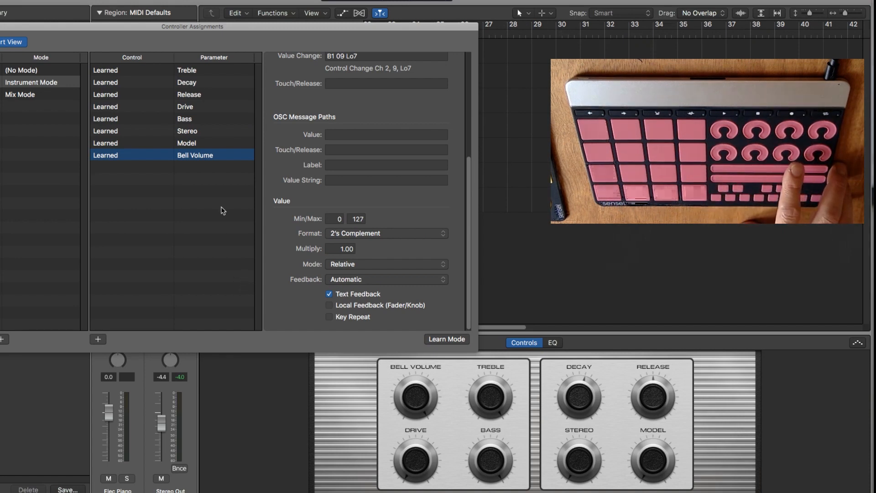
pyautogui.click(189, 72)
pyautogui.scroll(5, 320, 133)
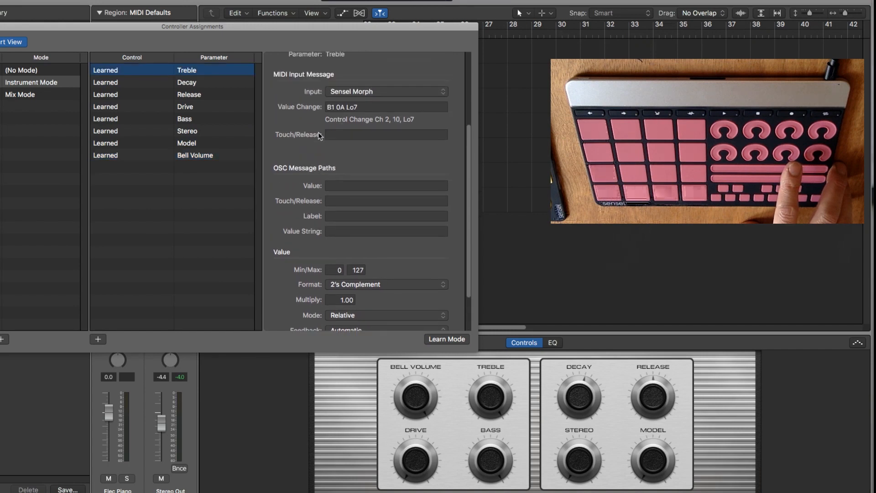
pyautogui.click(201, 84)
pyautogui.click(201, 95)
pyautogui.click(206, 108)
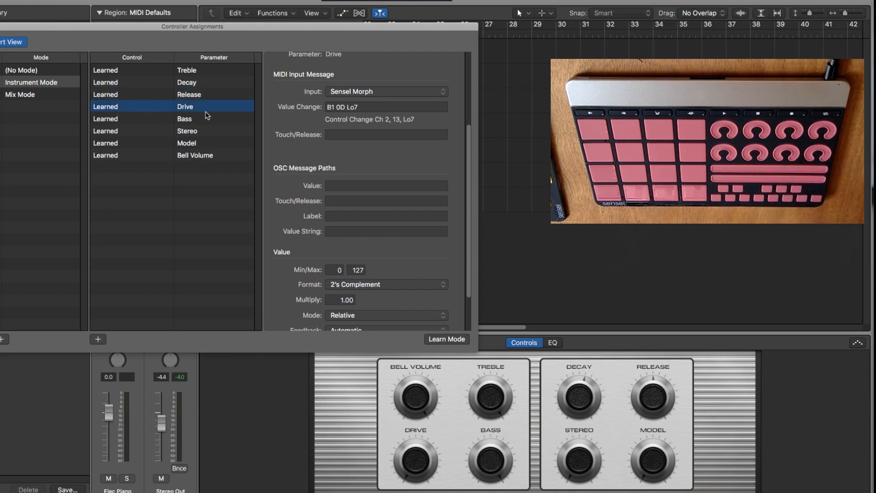
pyautogui.click(208, 119)
pyautogui.click(208, 131)
pyautogui.click(210, 157)
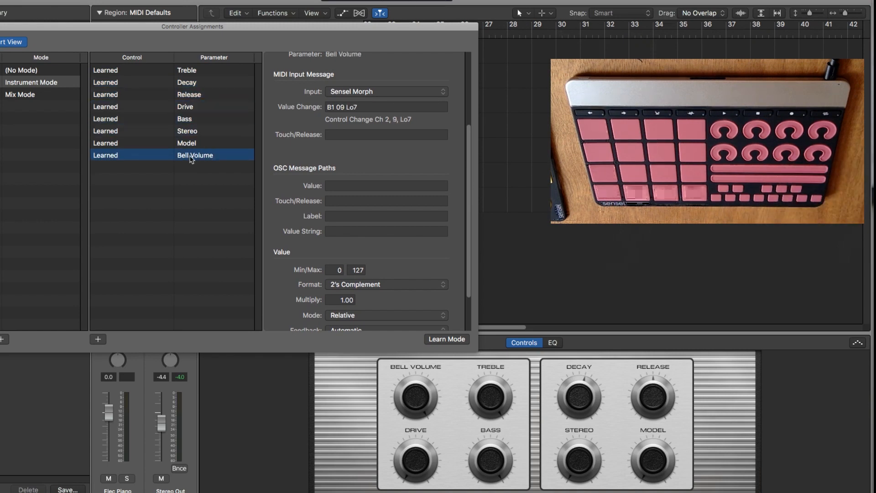
pyautogui.click(192, 145)
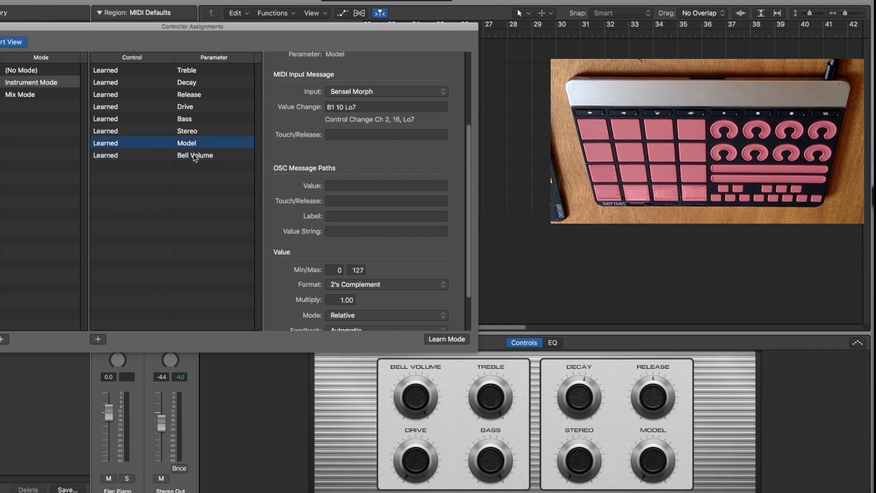
# Set the Bell Volume assignment's value format to Unsigned and its value mode to Scaled.
pyautogui.click(195, 157)
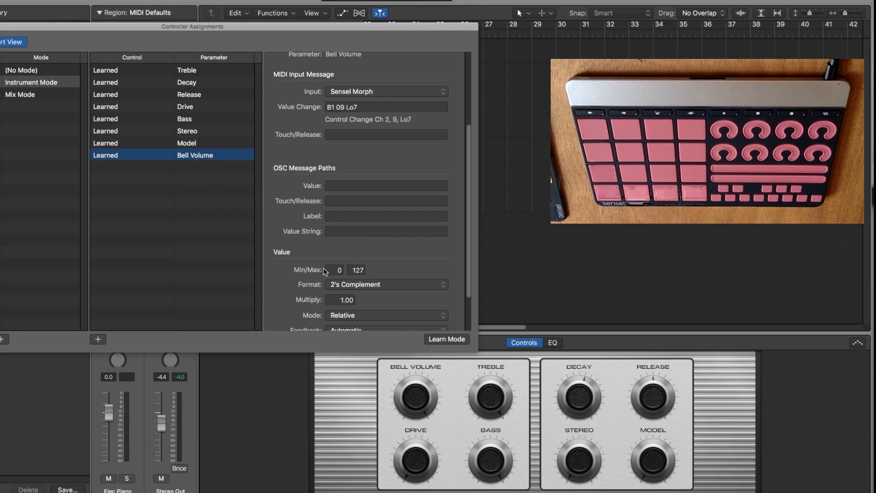
pyautogui.scroll(-3, 329, 272)
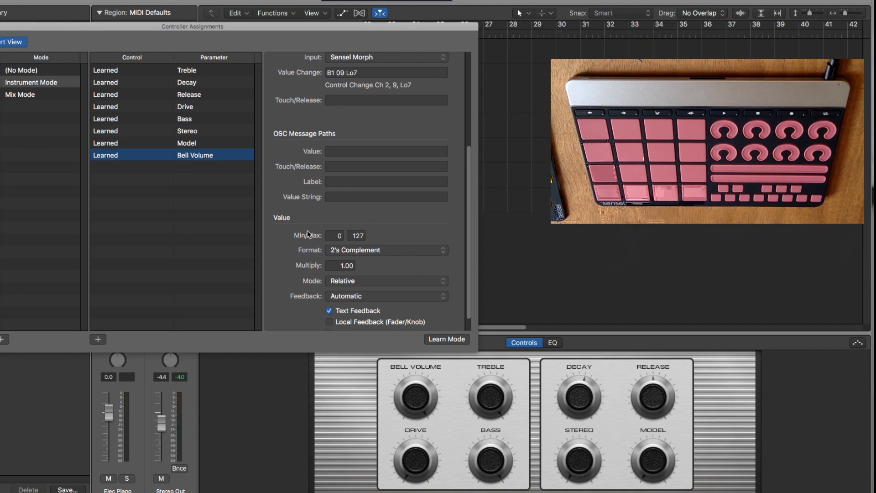
pyautogui.click(347, 251)
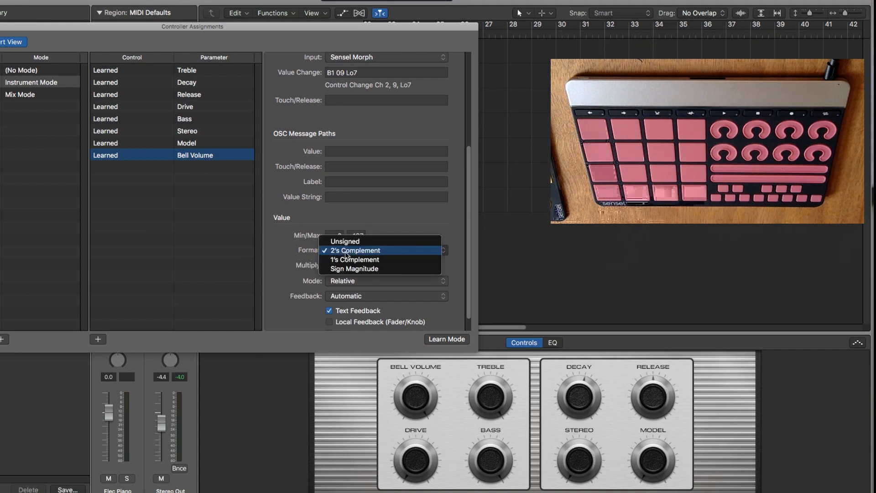
pyautogui.click(344, 243)
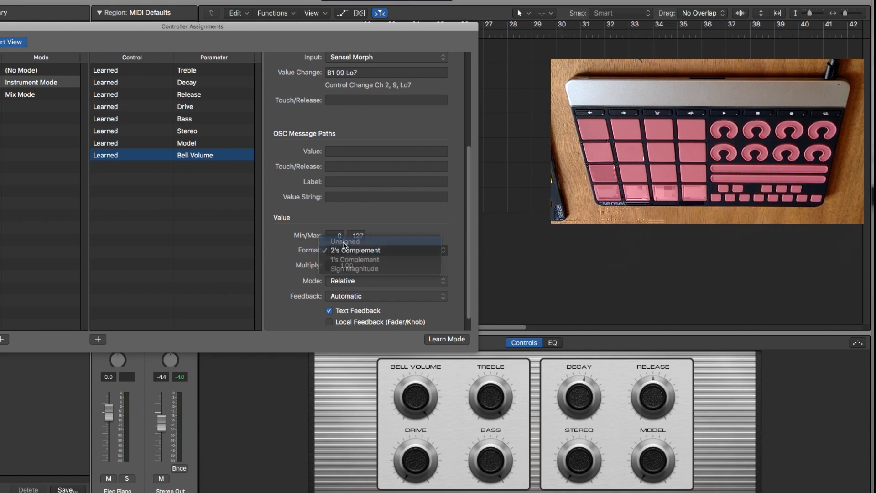
pyautogui.click(343, 282)
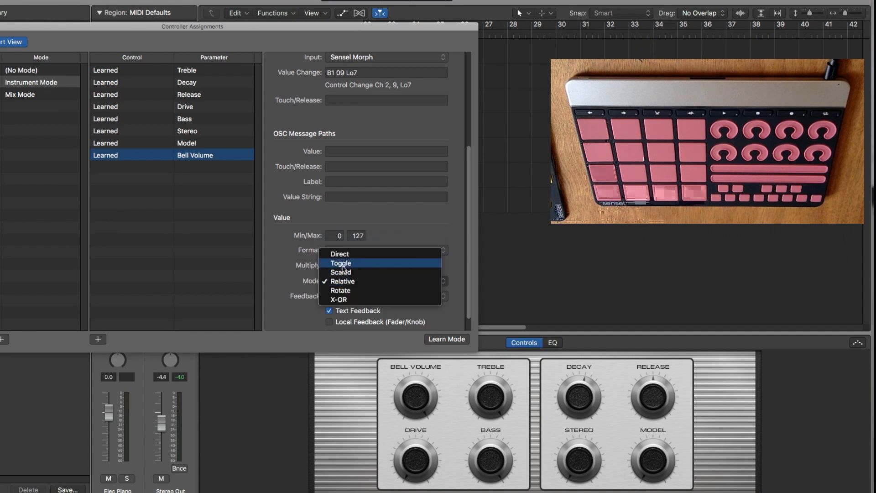
pyautogui.click(343, 275)
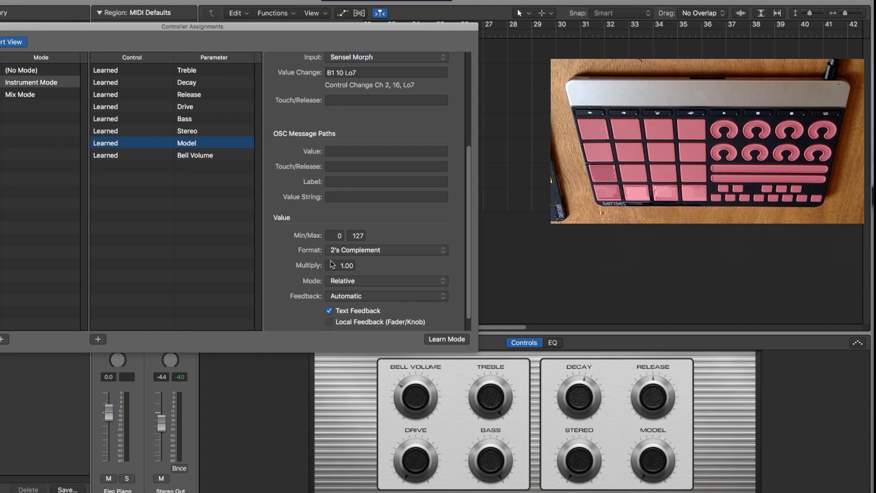
# Set the Model assignment's value format to Unsigned and its value mode to Scaled.
pyautogui.click(365, 253)
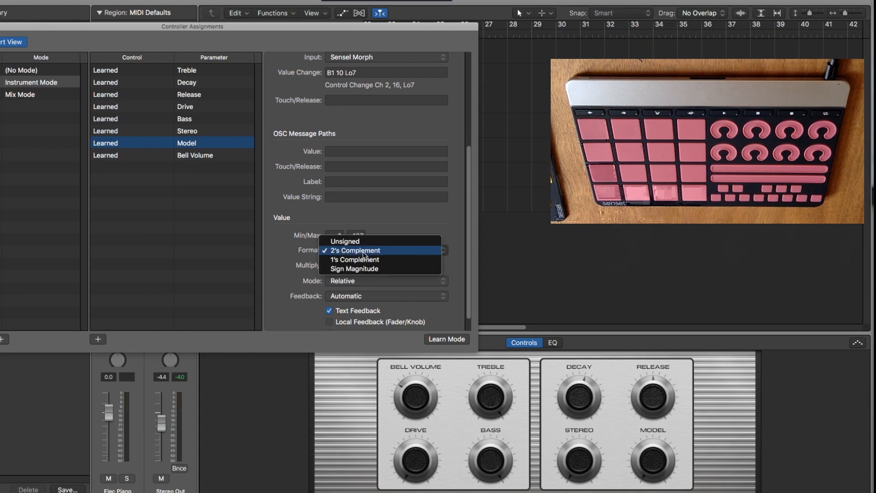
pyautogui.click(363, 242)
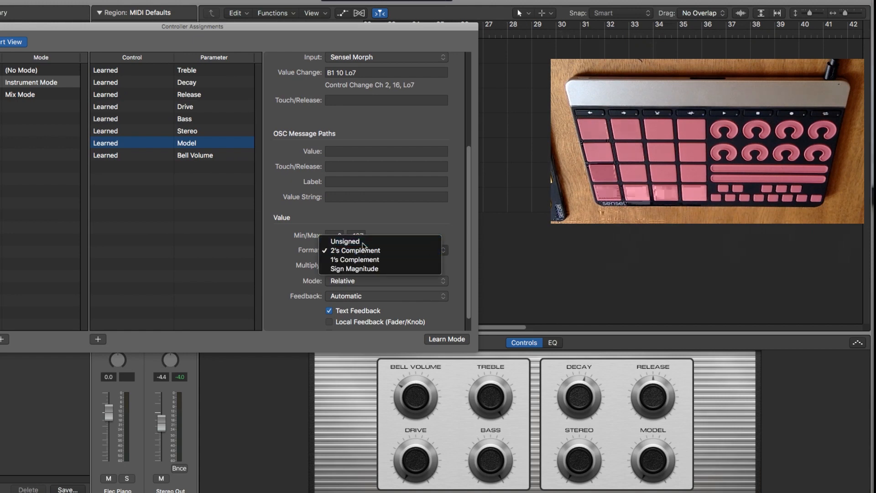
pyautogui.click(362, 281)
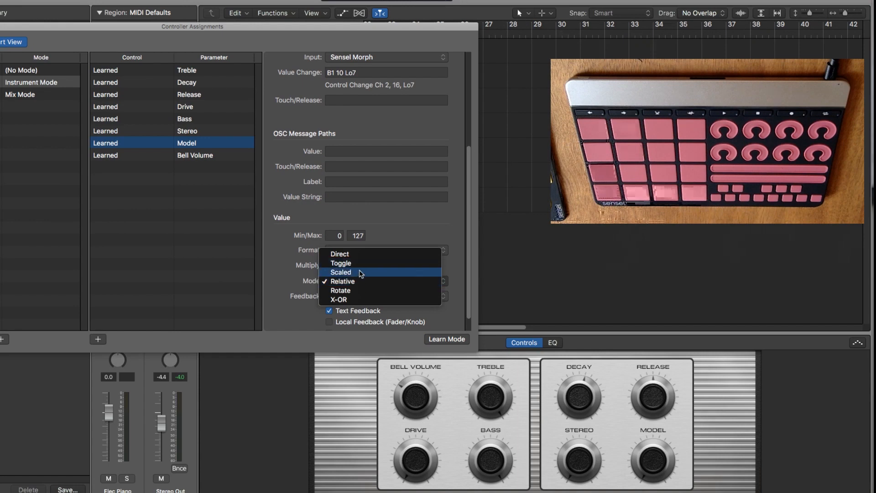
pyautogui.click(361, 271)
# Set the Stereo assignment's value format to Unsigned and its value mode to Scaled.
pyautogui.press('Up')
pyautogui.click(363, 250)
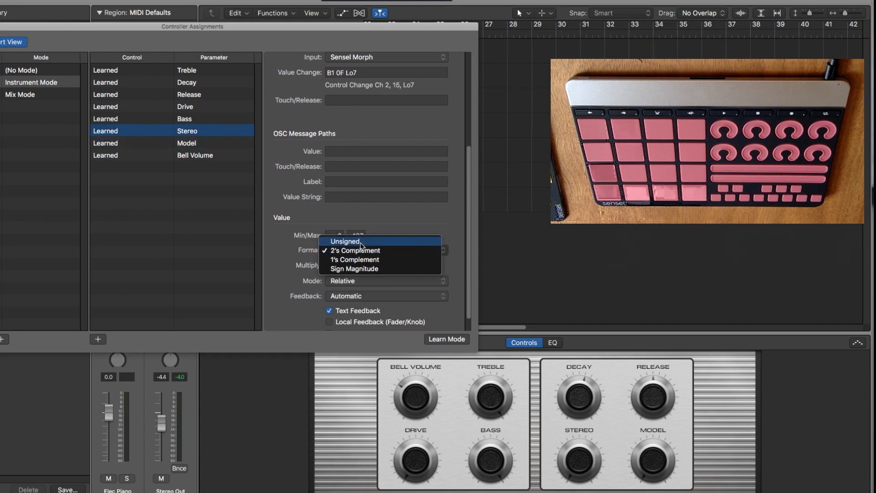
pyautogui.click(363, 242)
pyautogui.click(363, 281)
pyautogui.click(364, 270)
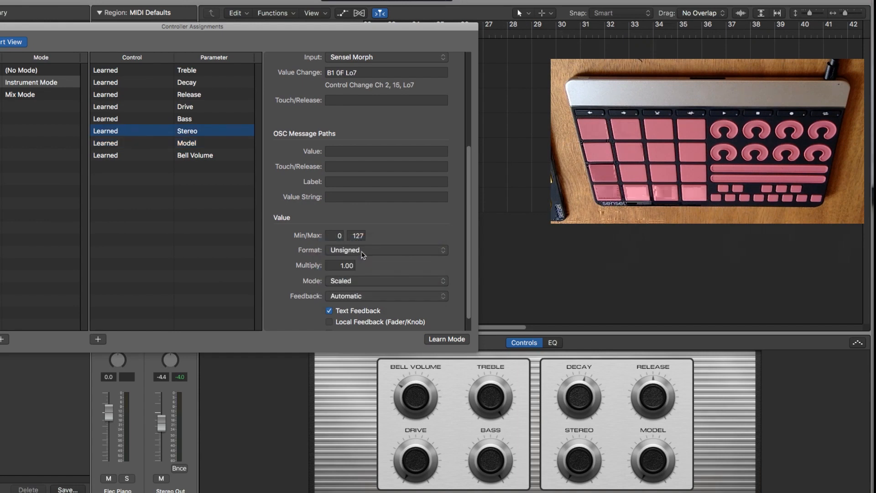
# Set the Bass assignment's value format to Unsigned and its value mode to Scaled.
pyautogui.press('Up')
pyautogui.click(363, 250)
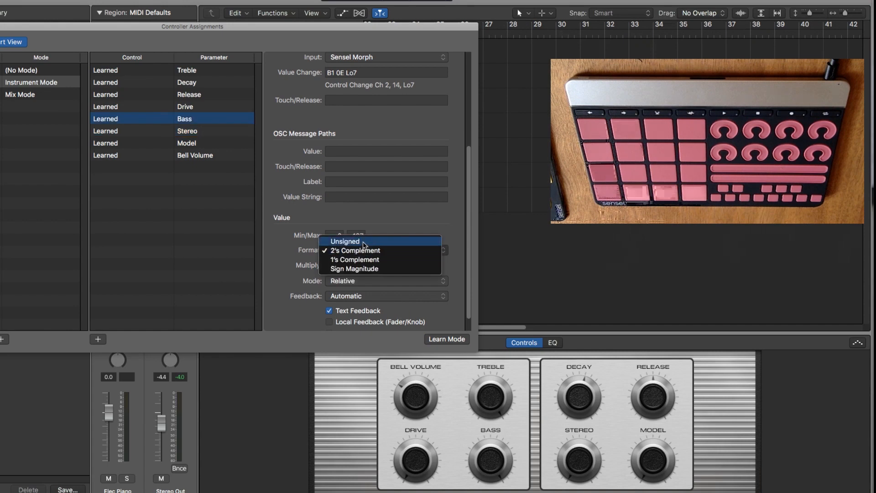
pyautogui.click(363, 240)
pyautogui.click(369, 283)
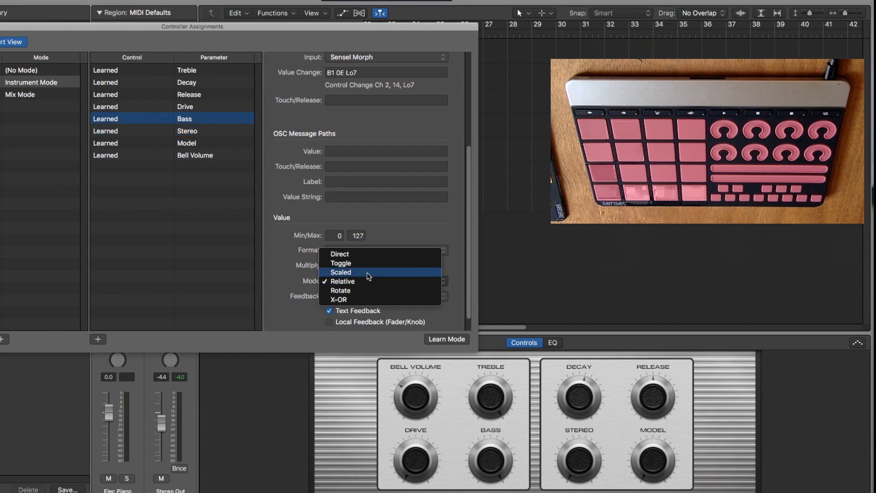
pyautogui.click(369, 274)
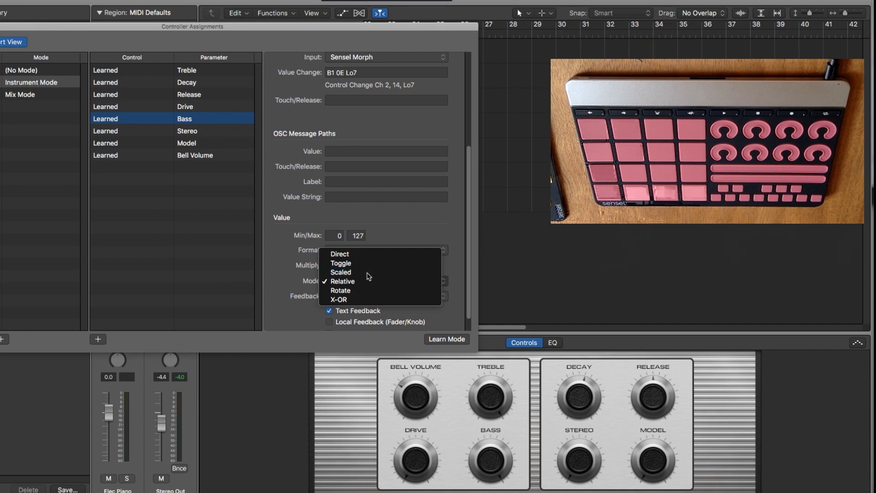
# Set the Drive assignment's value format to Unsigned and its value mode to Scaled.
pyautogui.press('Up')
pyautogui.click(368, 250)
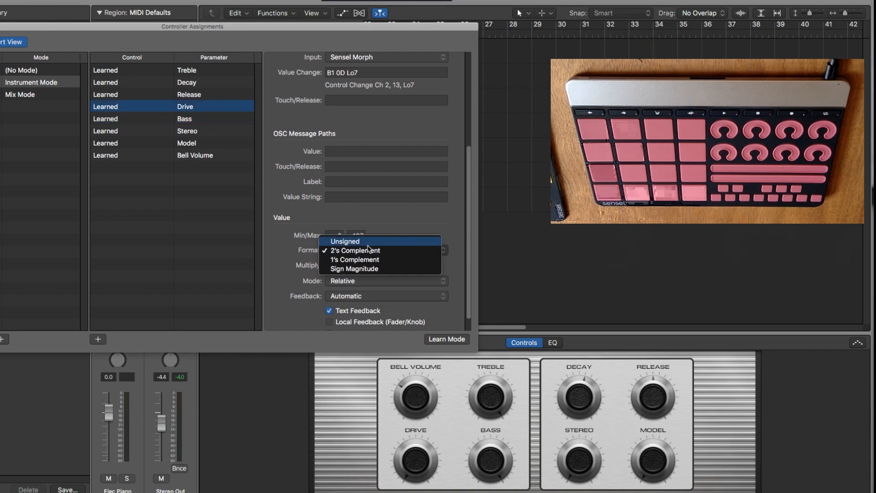
pyautogui.click(363, 241)
pyautogui.click(364, 281)
pyautogui.click(363, 274)
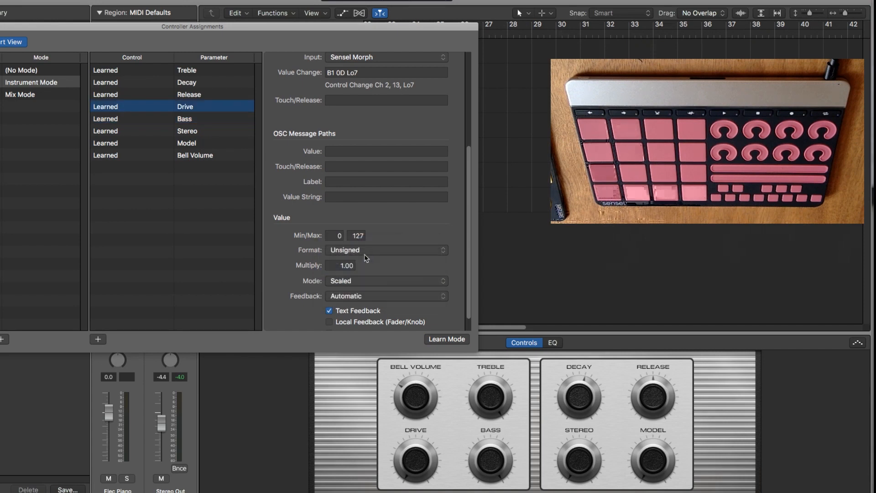
# Set the Release assignment's value format to Unsigned and its value mode to Scaled.
pyautogui.press('Up')
pyautogui.click(367, 250)
pyautogui.click(365, 242)
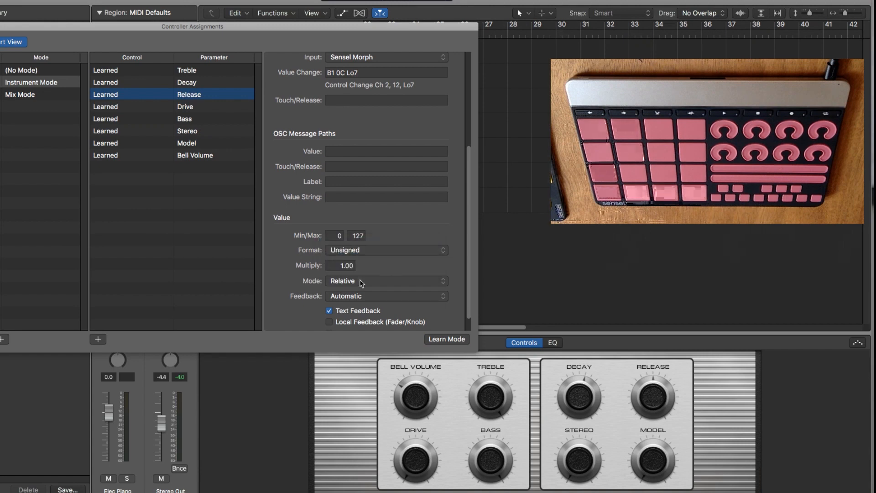
pyautogui.click(363, 281)
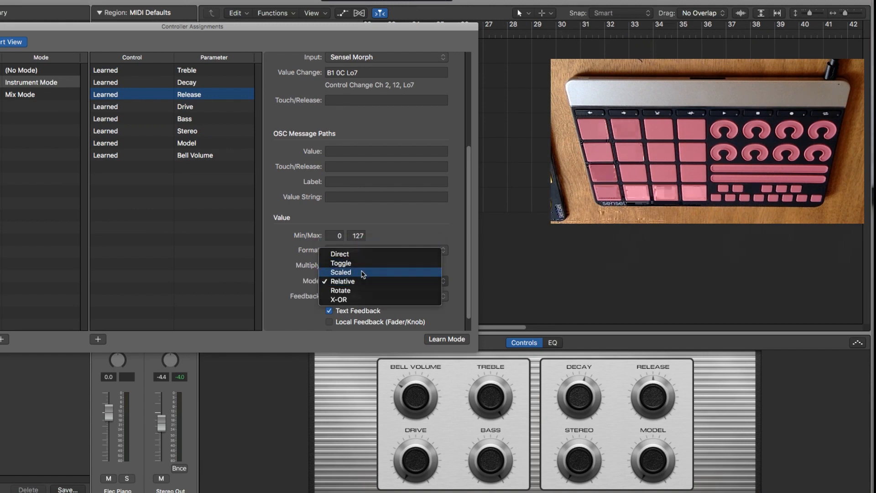
pyautogui.click(363, 273)
# Set the Decay assignment's value format to Unsigned and its value mode to Scaled.
pyautogui.press('Up')
pyautogui.click(363, 250)
pyautogui.click(362, 242)
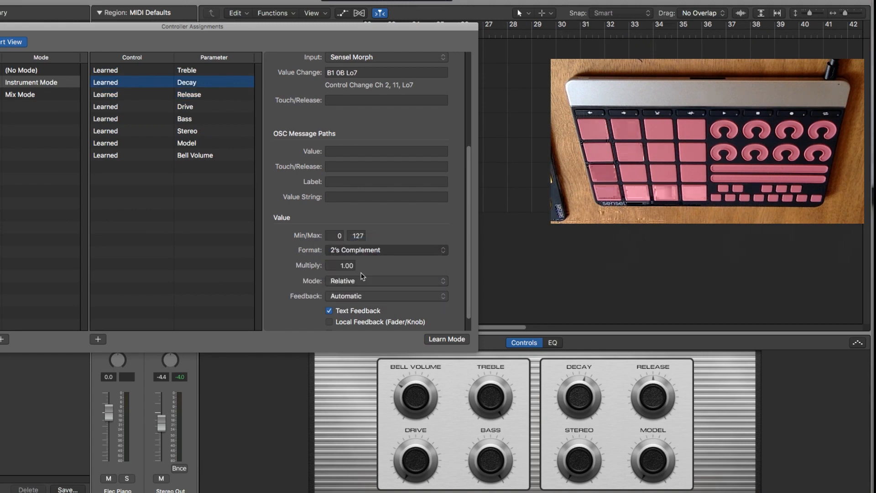
pyautogui.click(363, 281)
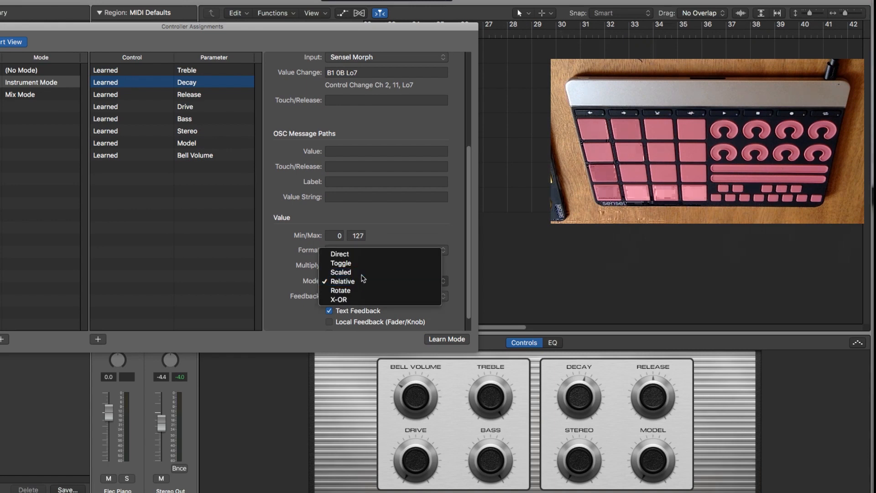
pyautogui.click(363, 273)
# Set the Treble assignment's value format to Unsigned and its value mode to Scaled.
pyautogui.press('Up')
pyautogui.click(361, 250)
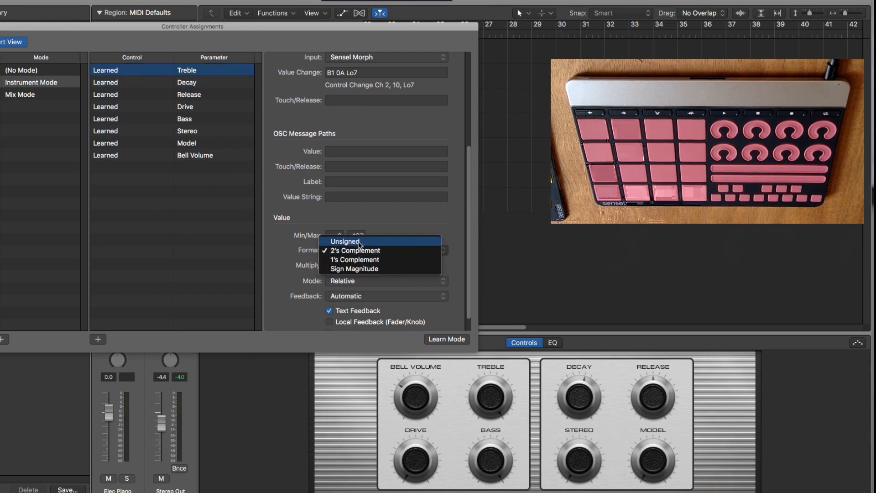
pyautogui.click(361, 241)
pyautogui.click(362, 281)
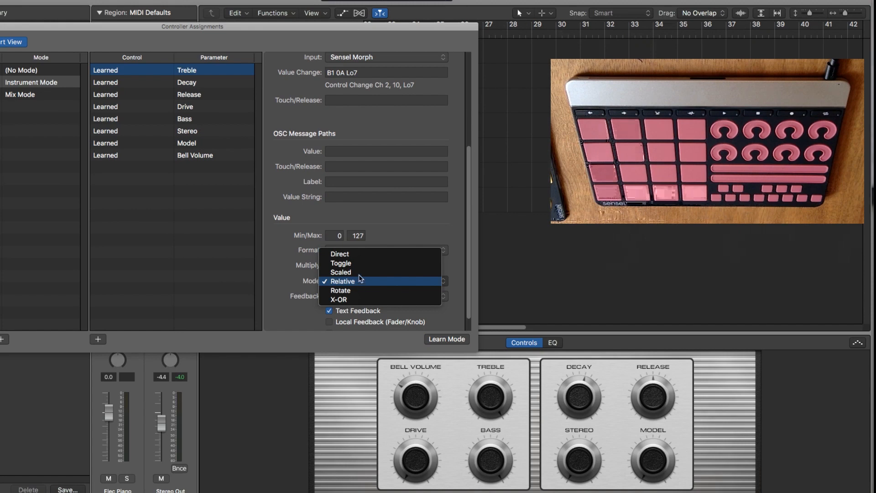
pyautogui.click(360, 272)
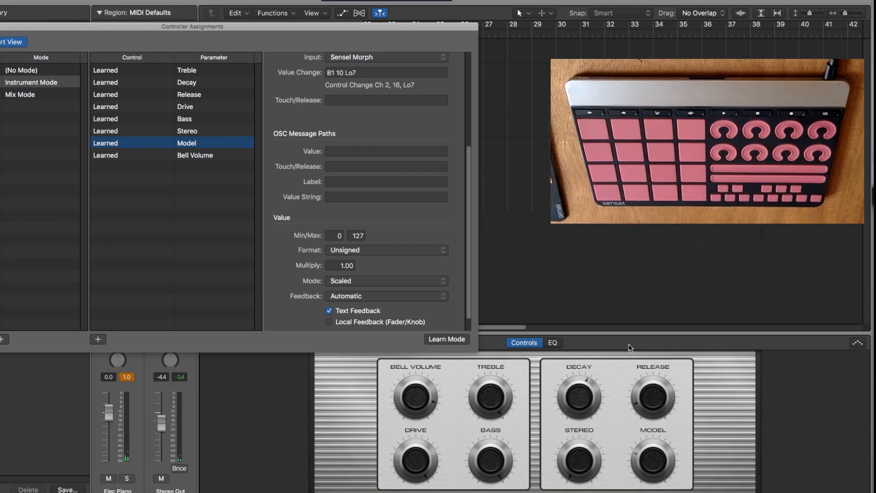
# Switch between the instrument tracks, such as 70s Funk Clav, Hoover Bass and Bluebird, to check how the Instrument Mode assignments follow their Smart Controls.
pyautogui.click(216, 197)
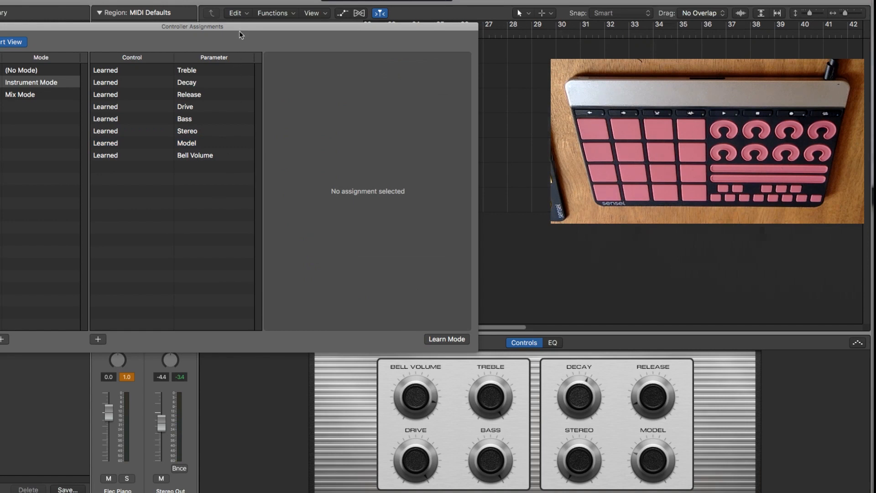
pyautogui.moveTo(240, 35); pyautogui.dragTo(235, 238)
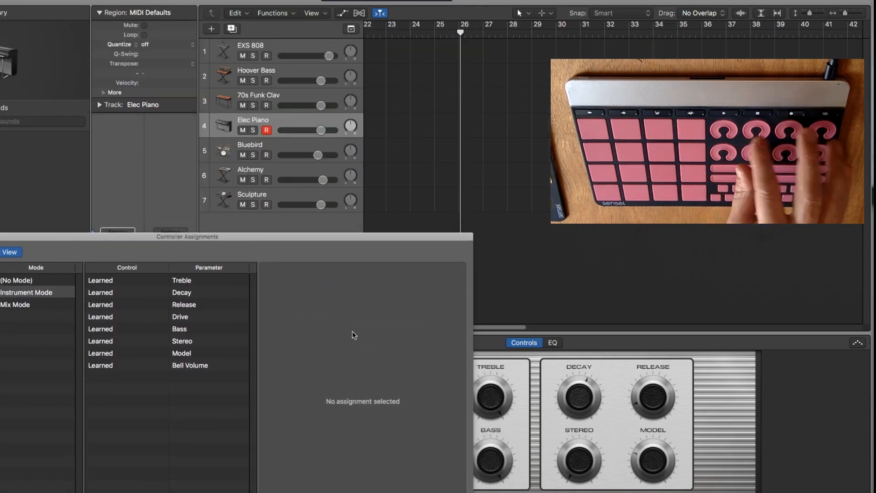
pyautogui.click(297, 124)
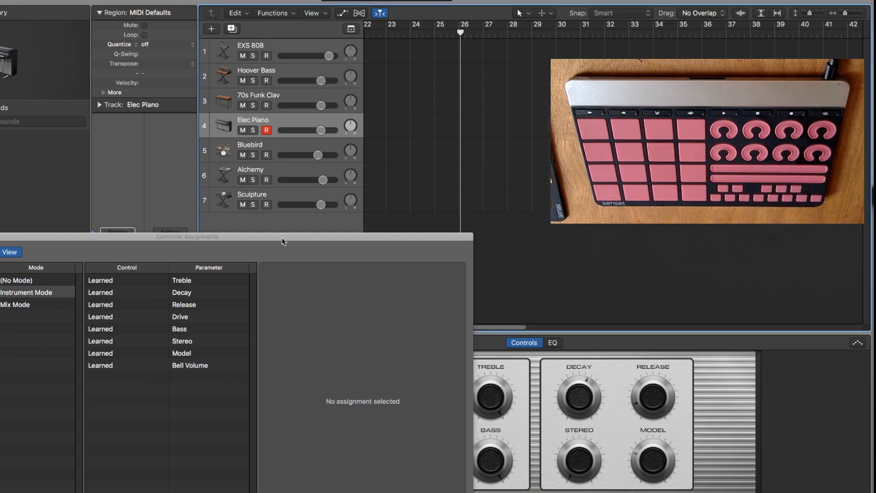
pyautogui.moveTo(282, 238); pyautogui.dragTo(343, 208)
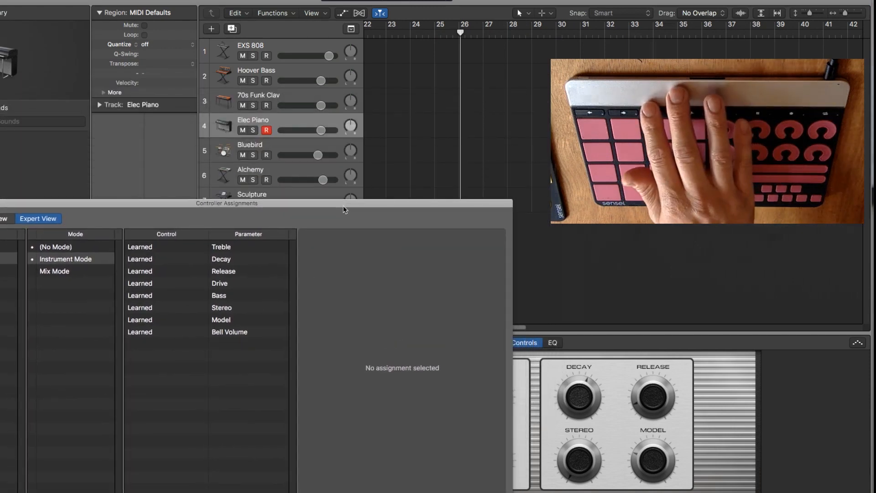
pyautogui.click(302, 98)
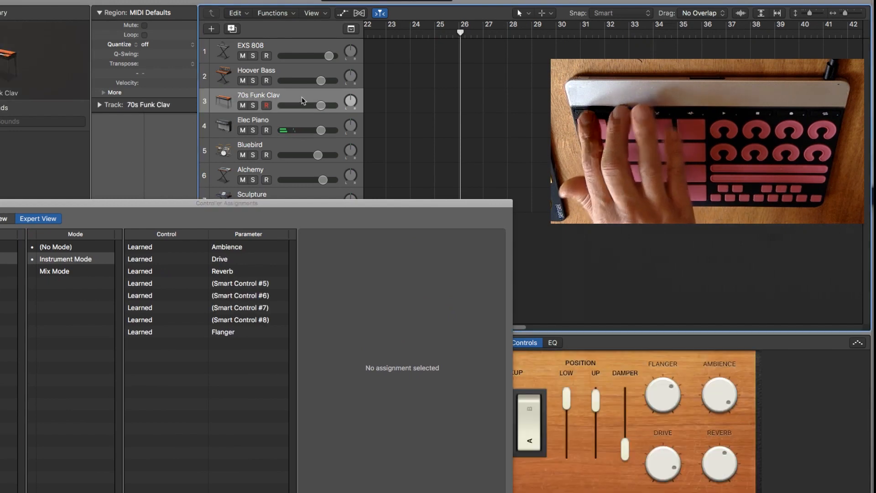
pyautogui.press('Down')
pyautogui.press('Up')
pyautogui.press('Up')
pyautogui.press('Up')
pyautogui.press('Down')
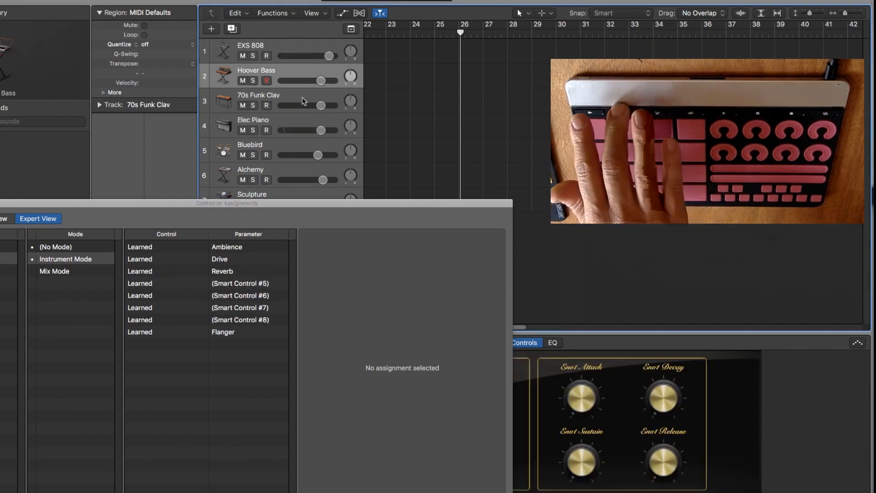
pyautogui.press('Down')
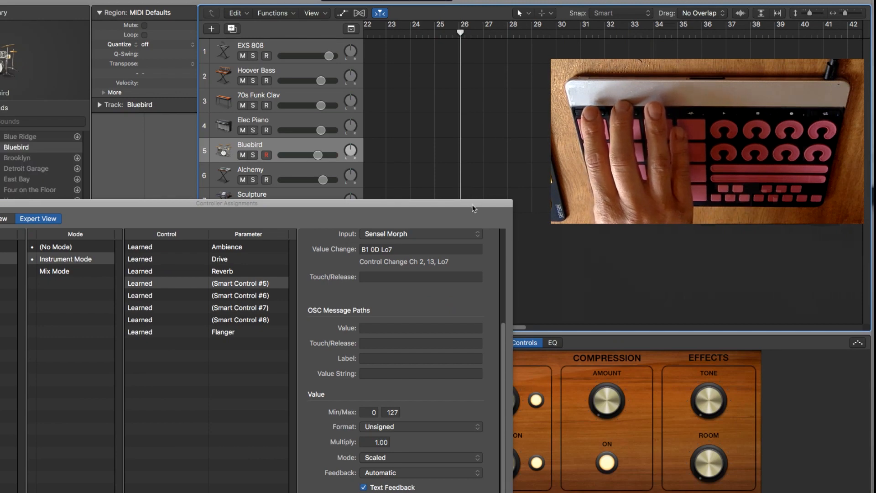
pyautogui.moveTo(473, 201); pyautogui.dragTo(250, 214)
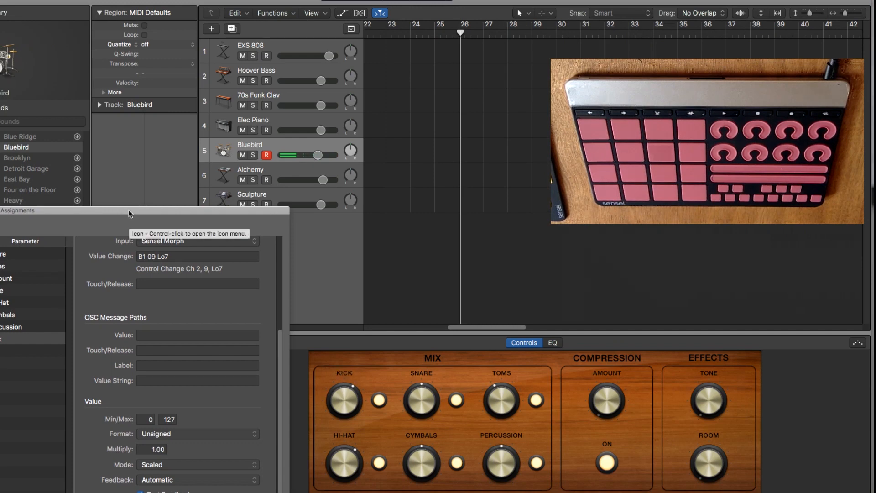
# Activate Mix Mode in the Sensel MP zone and learn a controller dial assignment for the EXS 808 track's volume fader.
pyautogui.moveTo(132, 212); pyautogui.dragTo(412, 241)
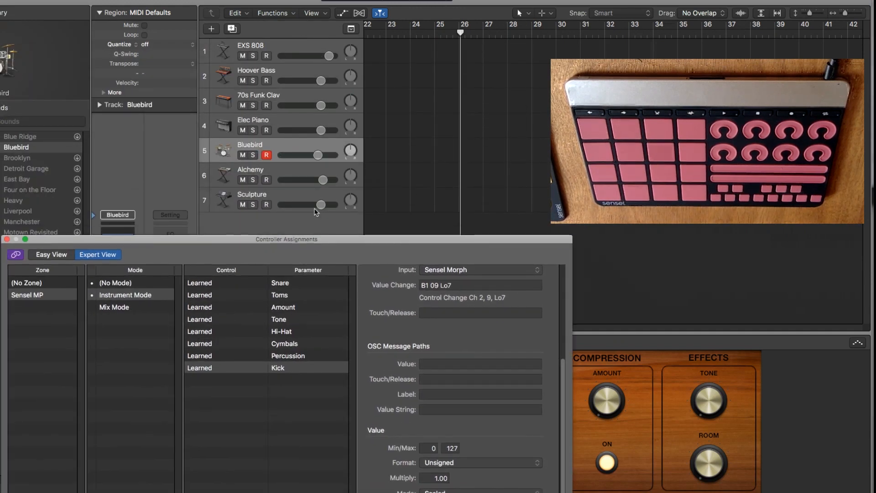
pyautogui.click(156, 284)
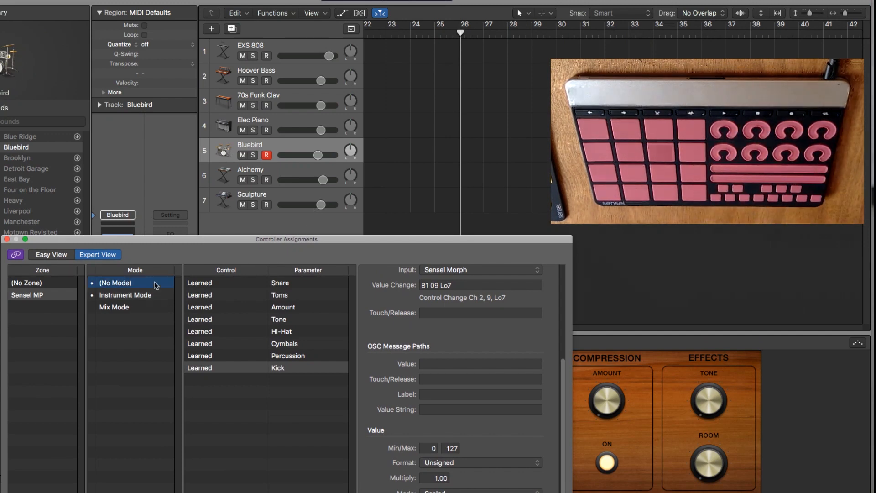
pyautogui.click(152, 308)
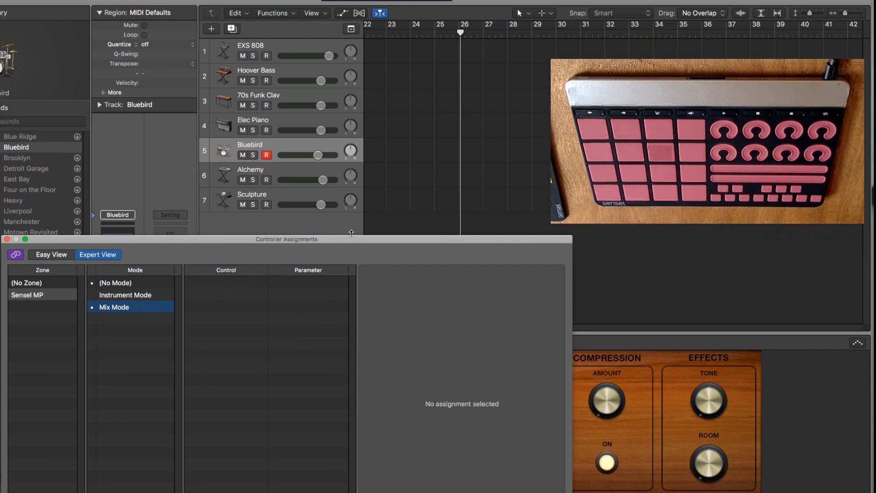
pyautogui.moveTo(355, 243); pyautogui.dragTo(295, 159)
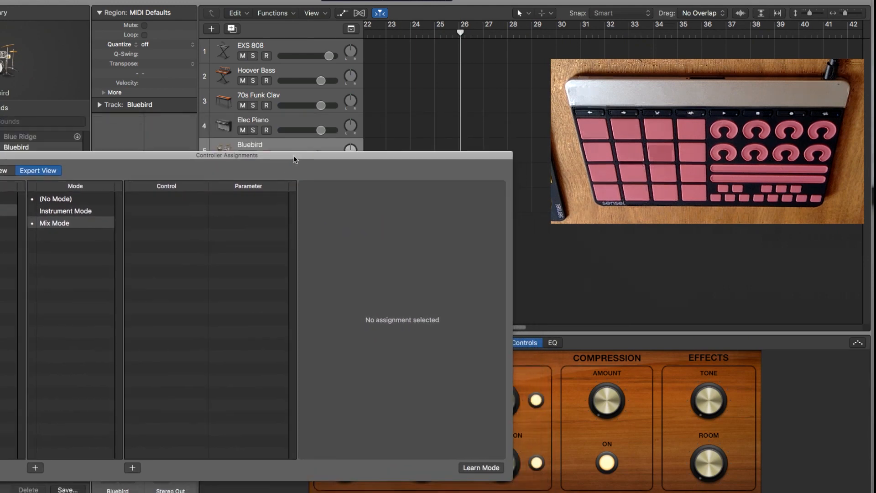
pyautogui.click(477, 468)
pyautogui.click(329, 56)
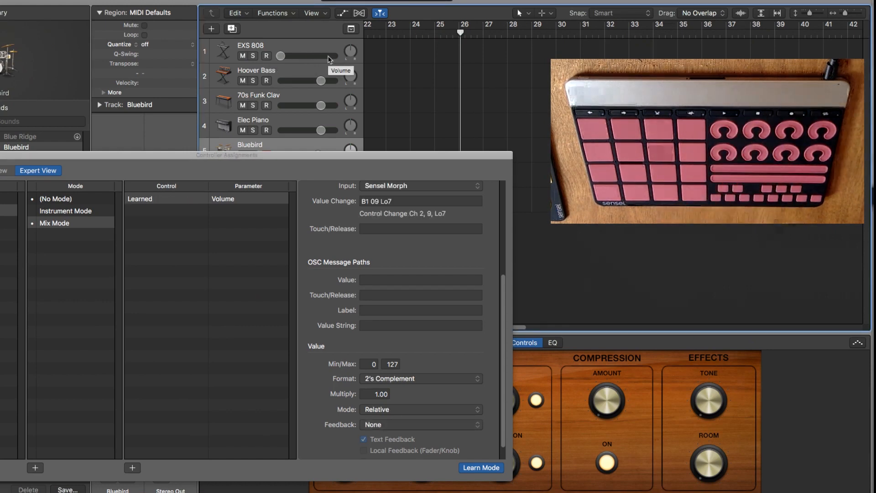
# Try to set the Volume assignment's format to Unsigned and its mode to Scaled while Learn Mode is active.
pyautogui.click(373, 382)
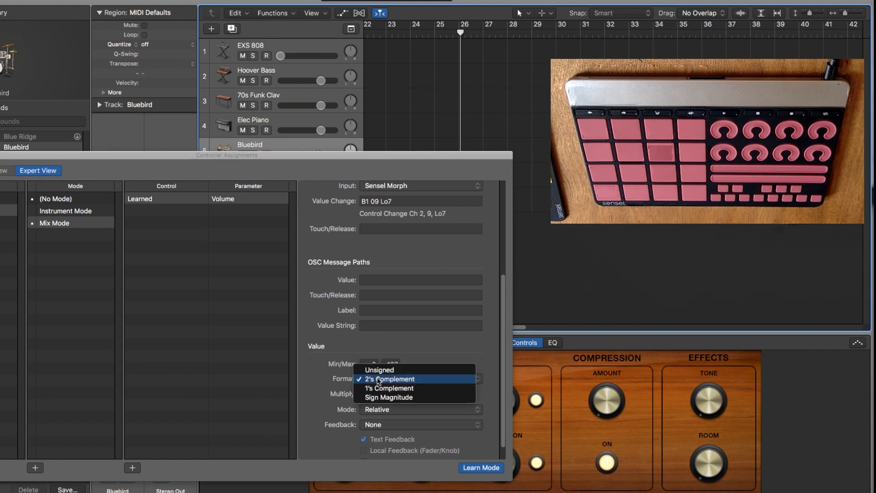
pyautogui.click(380, 369)
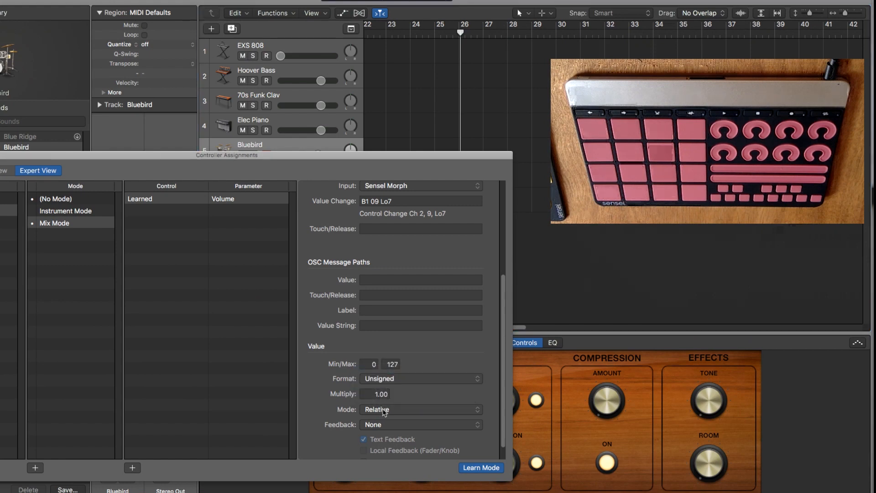
pyautogui.click(383, 410)
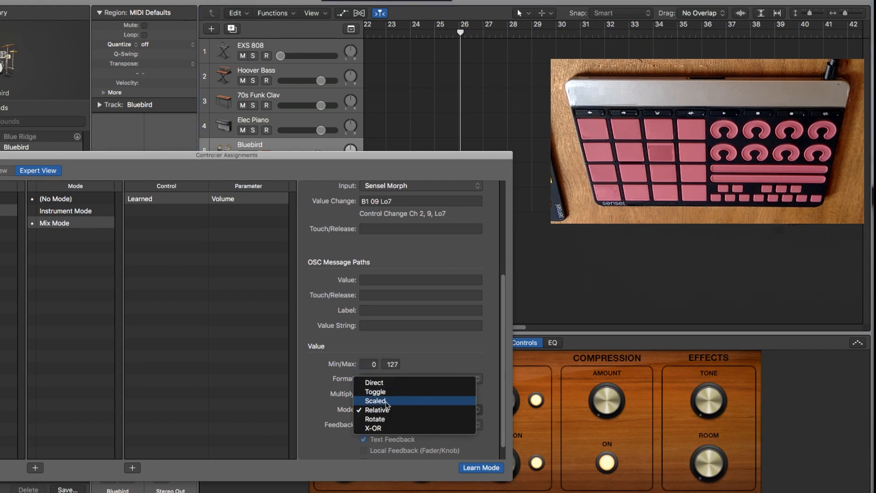
pyautogui.click(386, 401)
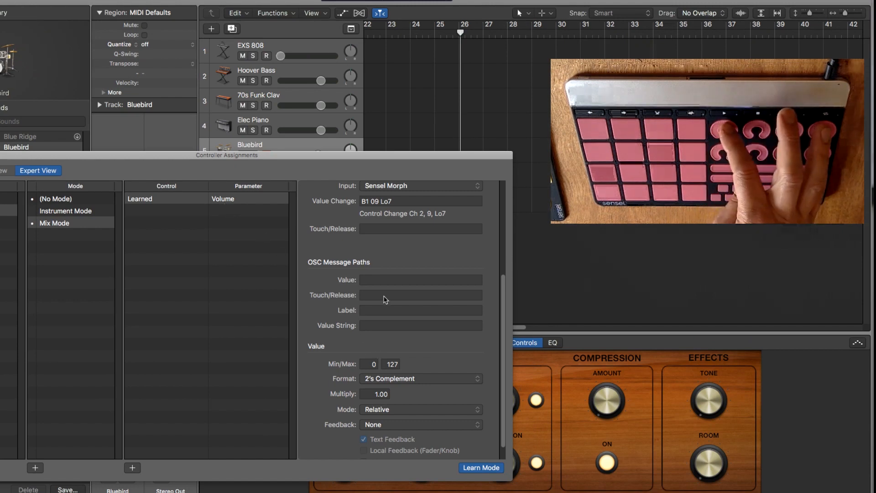
pyautogui.click(386, 378)
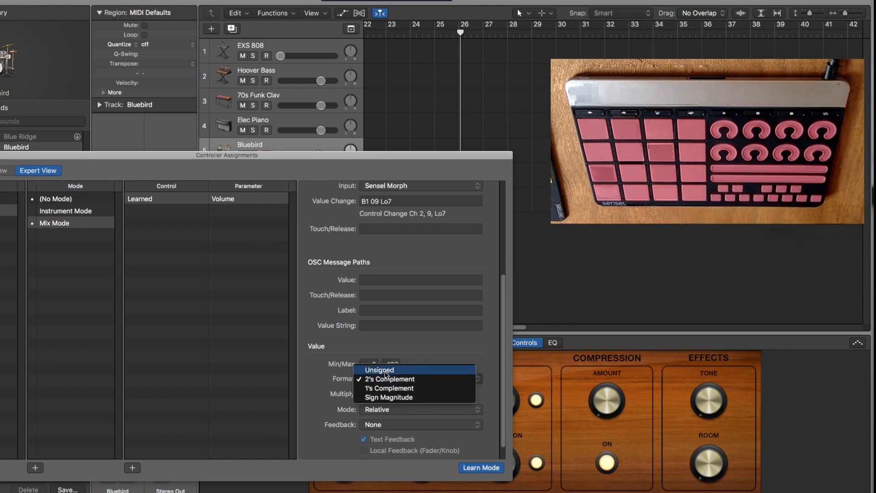
pyautogui.click(386, 371)
pyautogui.click(391, 409)
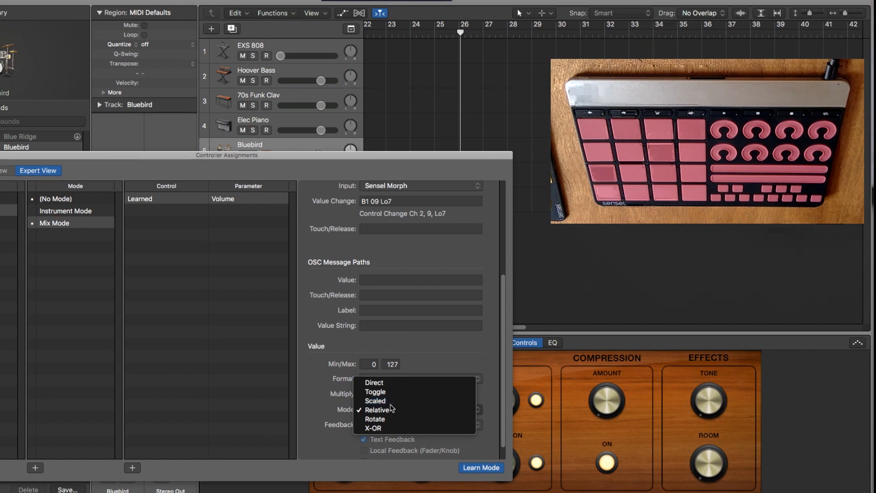
pyautogui.click(391, 409)
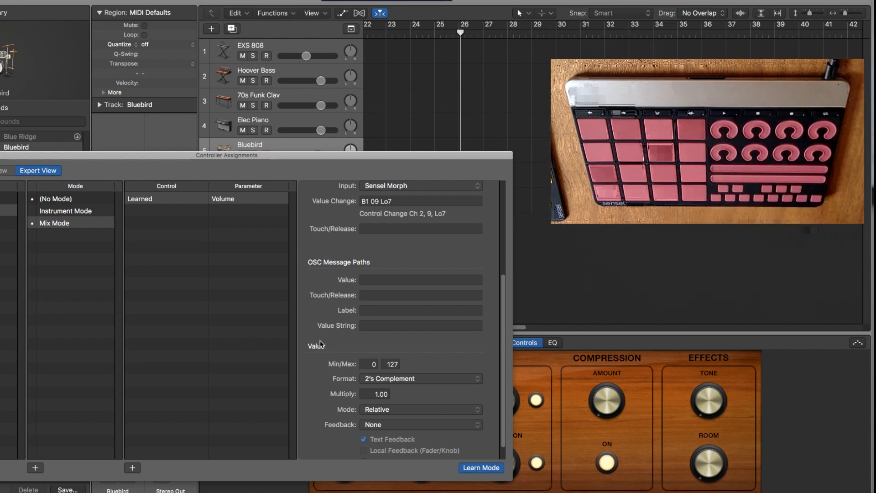
# Turn off Learn Mode and set the Mix Mode Volume assignment's value format to Unsigned and its value mode to Scaled.
pyautogui.click(84, 224)
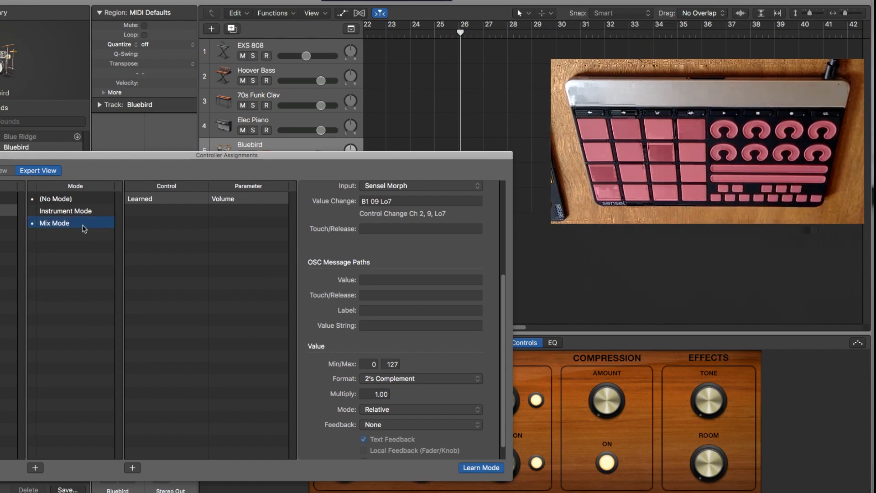
pyautogui.click(185, 201)
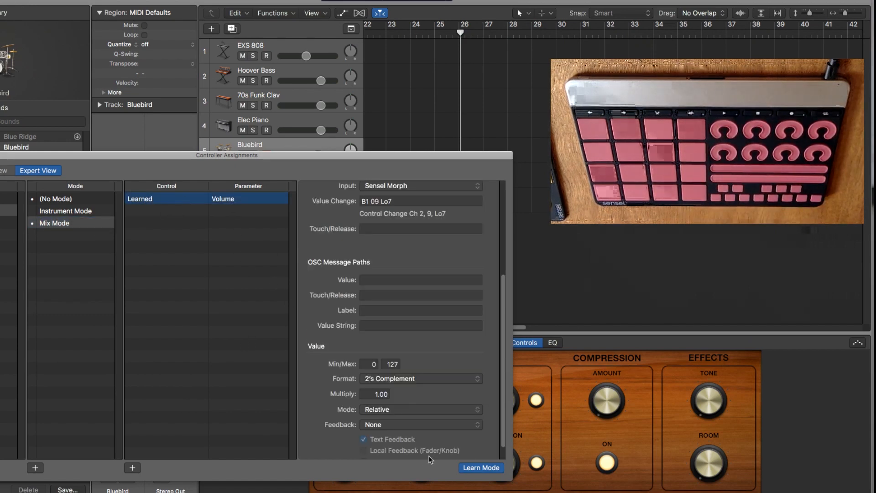
pyautogui.click(468, 468)
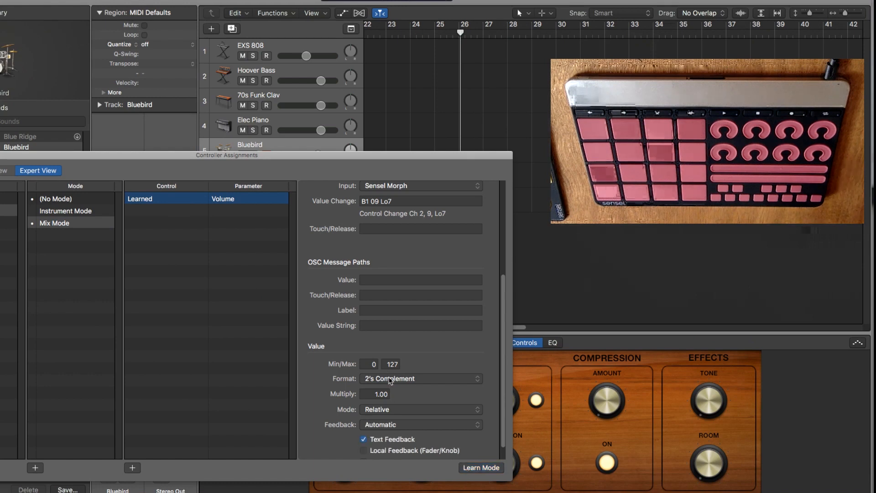
pyautogui.click(390, 379)
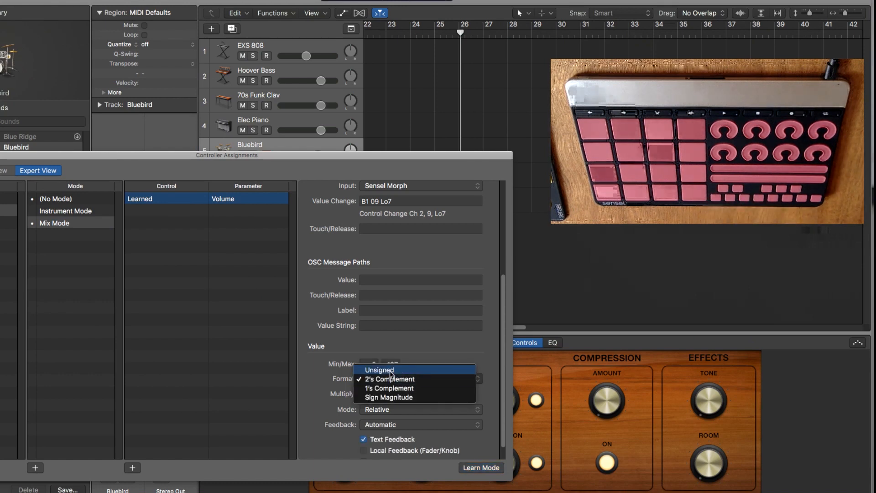
pyautogui.click(387, 369)
pyautogui.click(397, 410)
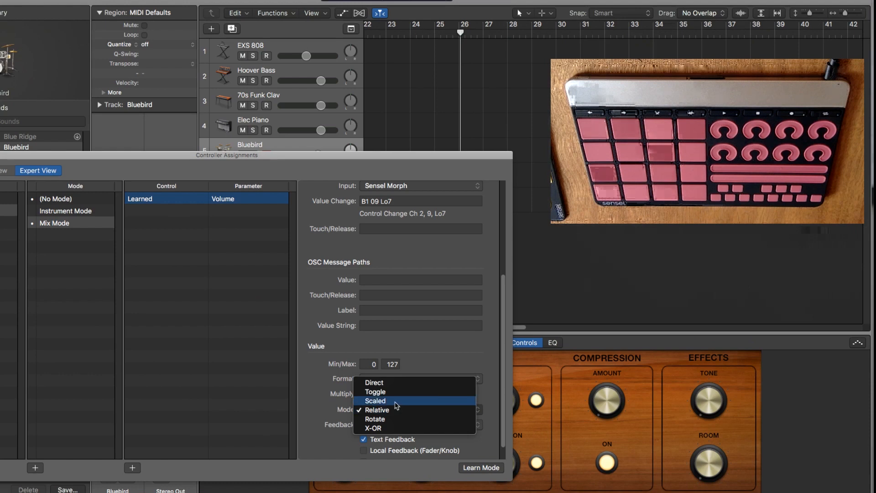
pyautogui.click(397, 402)
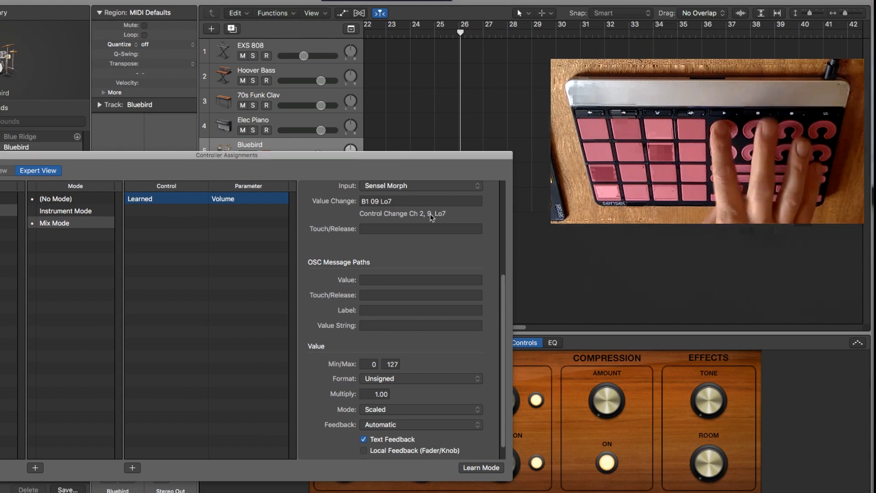
# Duplicate the learned Volume assignment seven times in Mix Mode, making eight Volume assignments.
pyautogui.scroll(5, 350, 223)
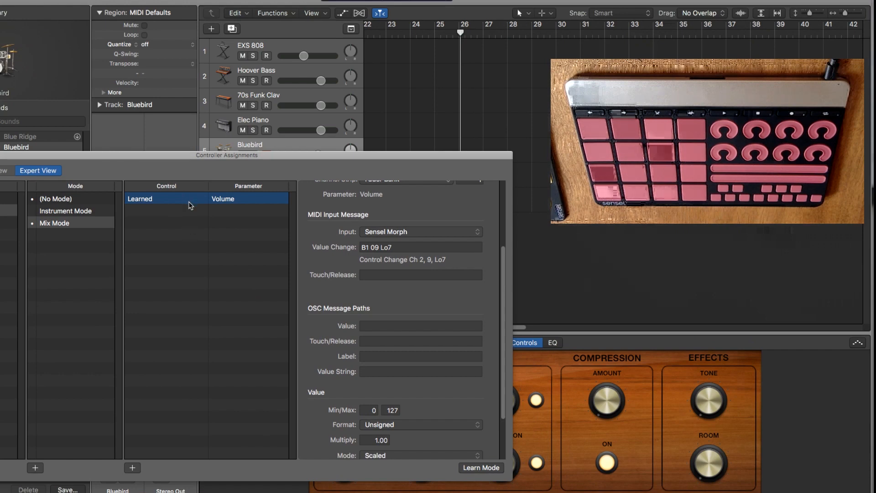
pyautogui.press('super+v')
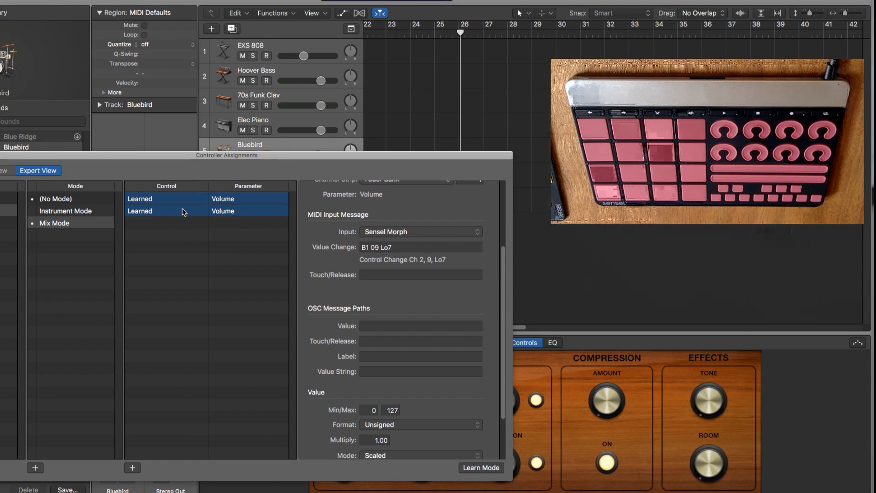
pyautogui.press('super+v')
pyautogui.press('super+v')
pyautogui.press('super+v')
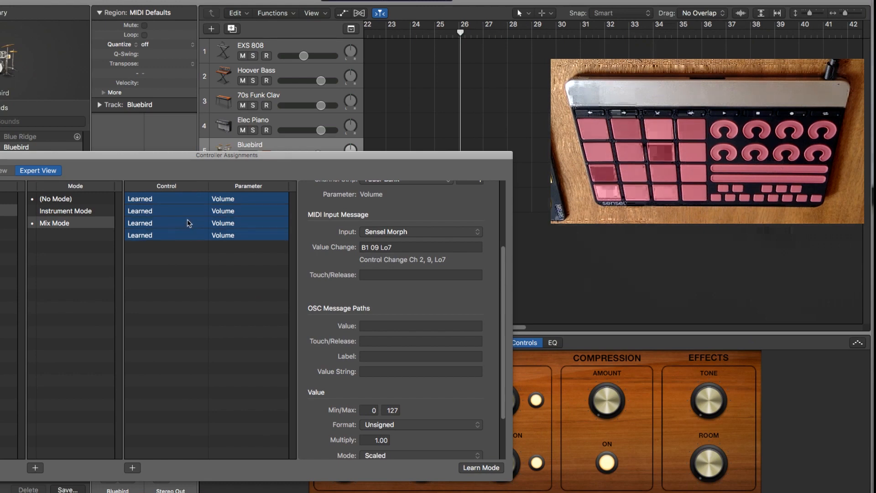
pyautogui.press('super+v')
pyautogui.press('super+v')
pyautogui.press('super+v')
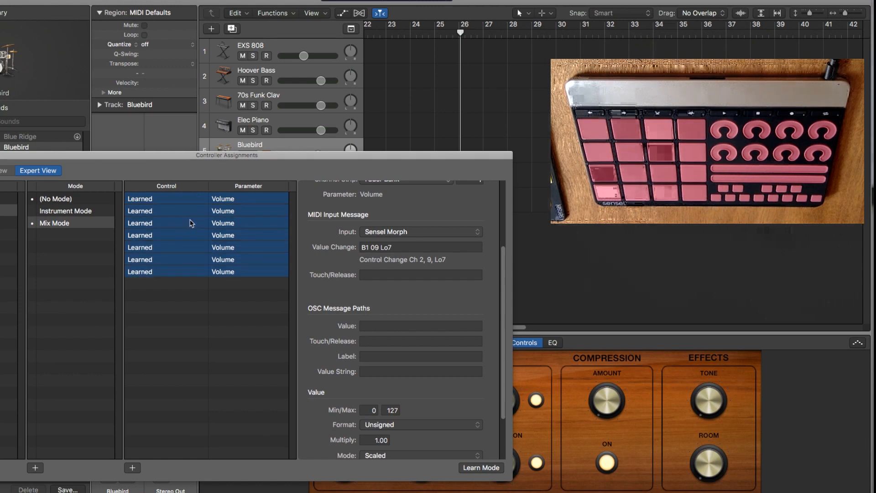
pyautogui.click(176, 210)
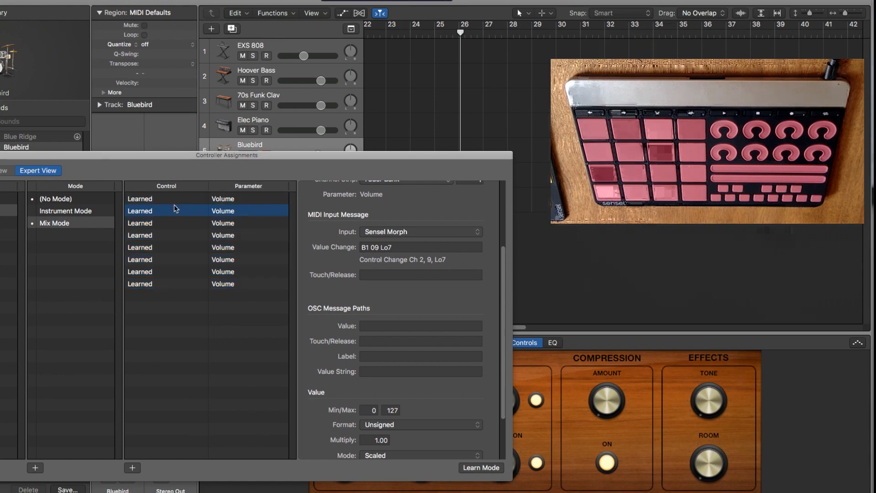
pyautogui.click(192, 222)
pyautogui.click(213, 284)
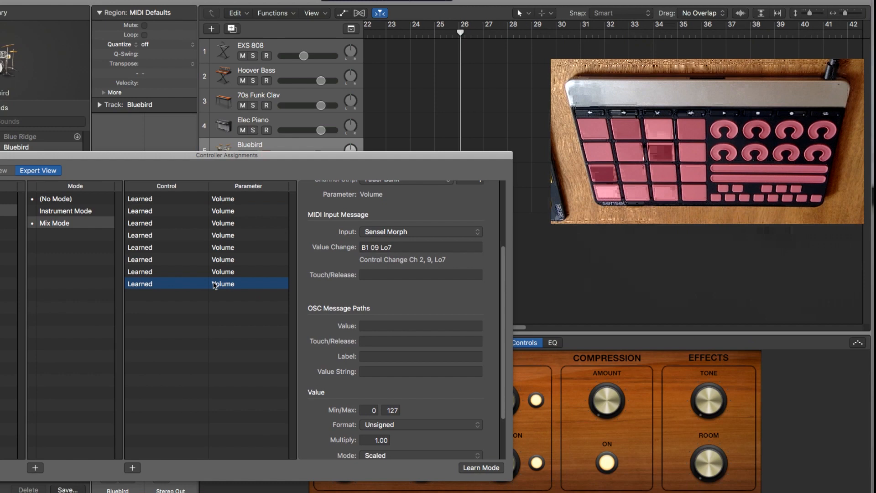
# Assign the second Mix Mode Volume assignment to Fader Bank 2 with the value change message B1 0A Lo7.
pyautogui.click(223, 211)
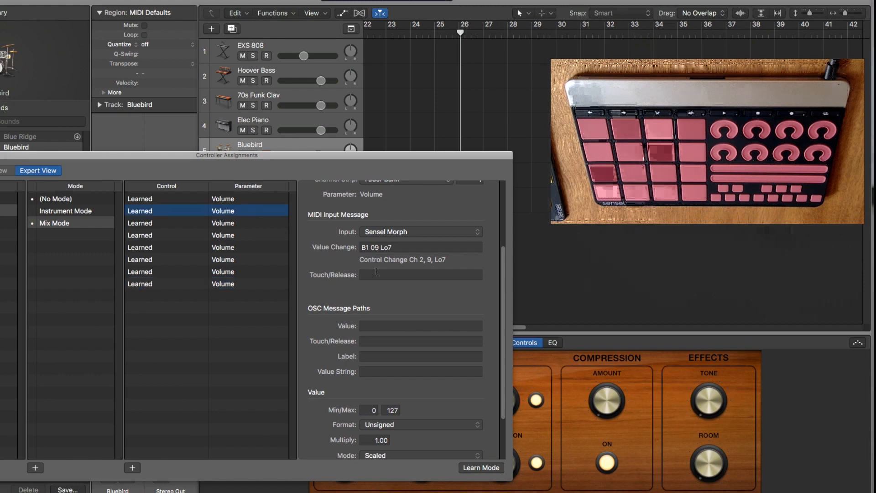
pyautogui.scroll(3, 401, 236)
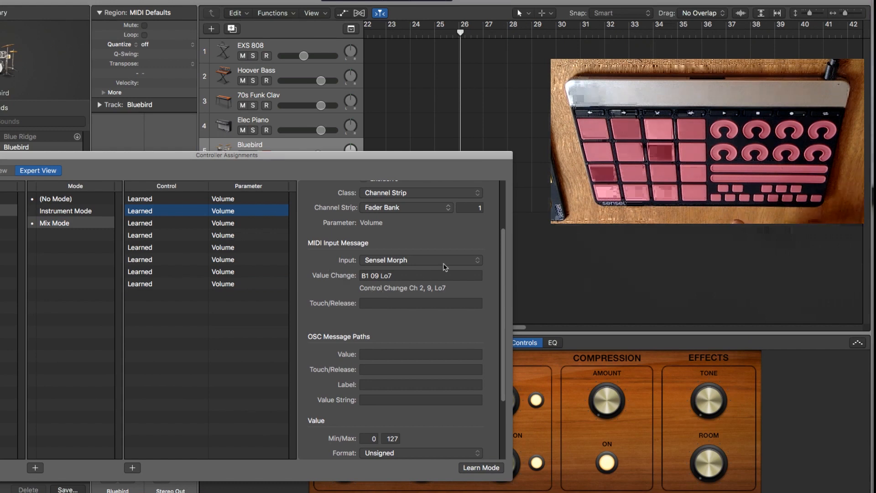
pyautogui.click(474, 208)
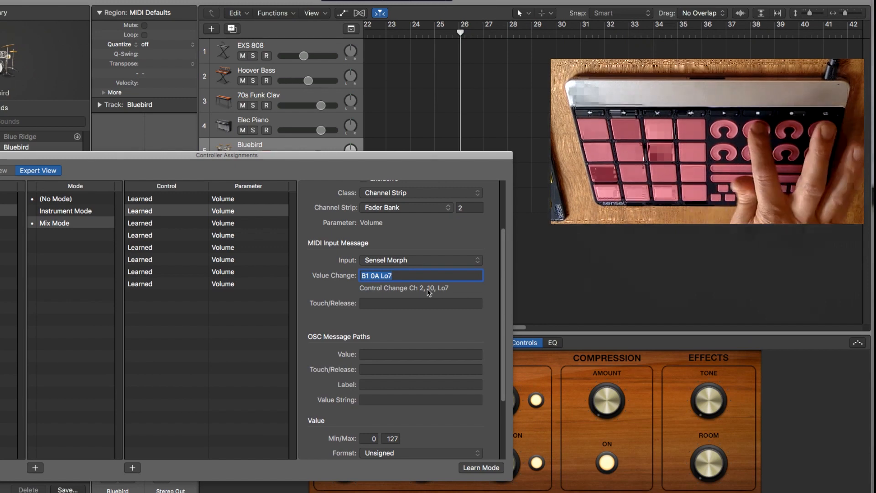
pyautogui.click(242, 220)
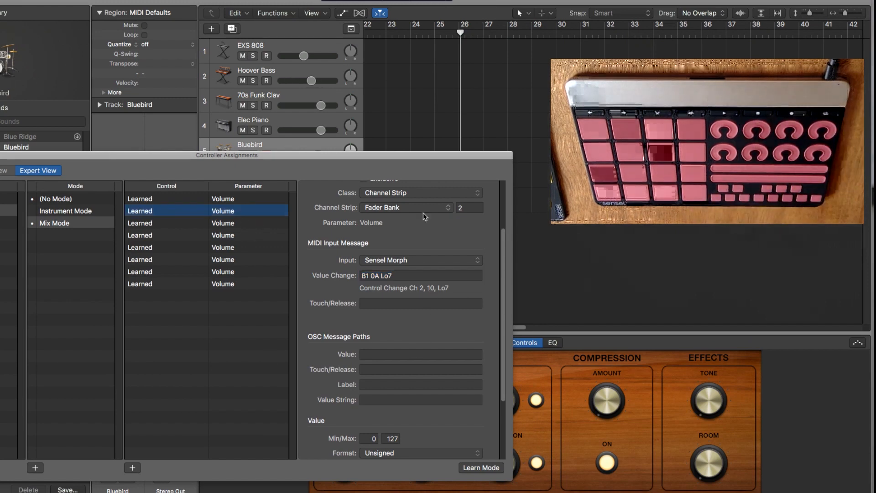
# Set the Fader Bank numbers of the third through eighth Volume assignments to 3 through 8 in order.
pyautogui.click(254, 223)
pyautogui.click(461, 208)
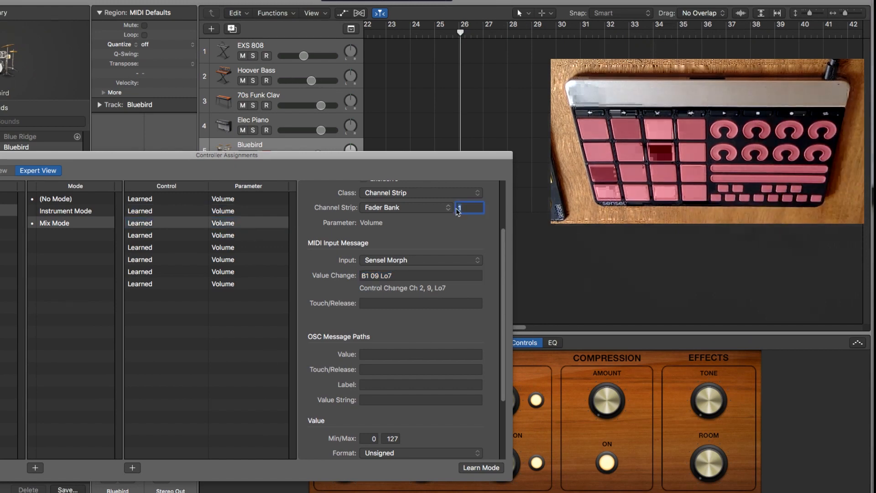
pyautogui.click(257, 236)
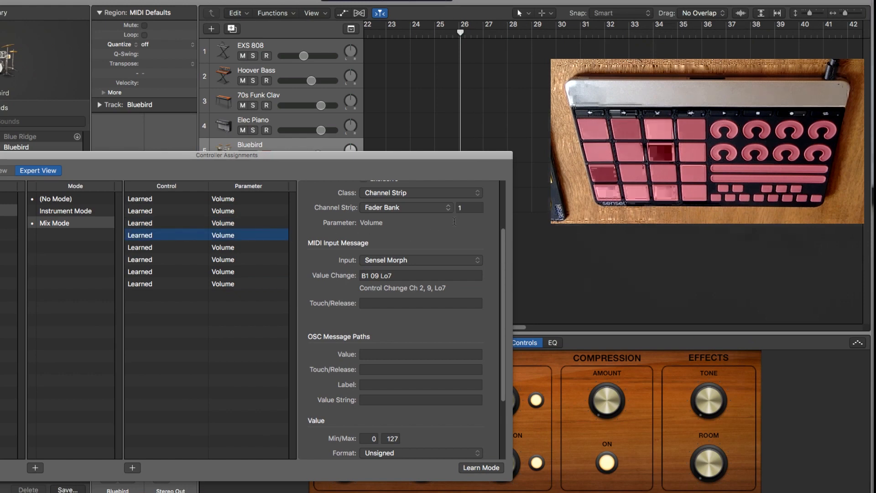
pyautogui.click(463, 209)
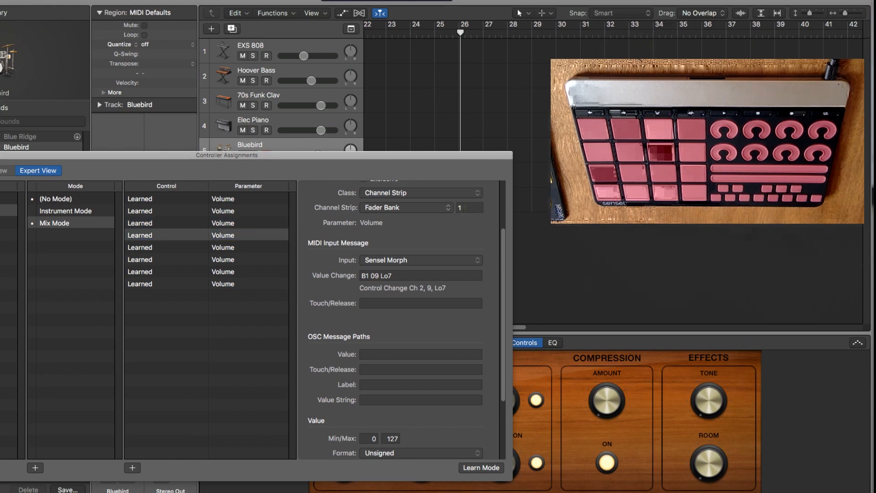
pyautogui.click(258, 249)
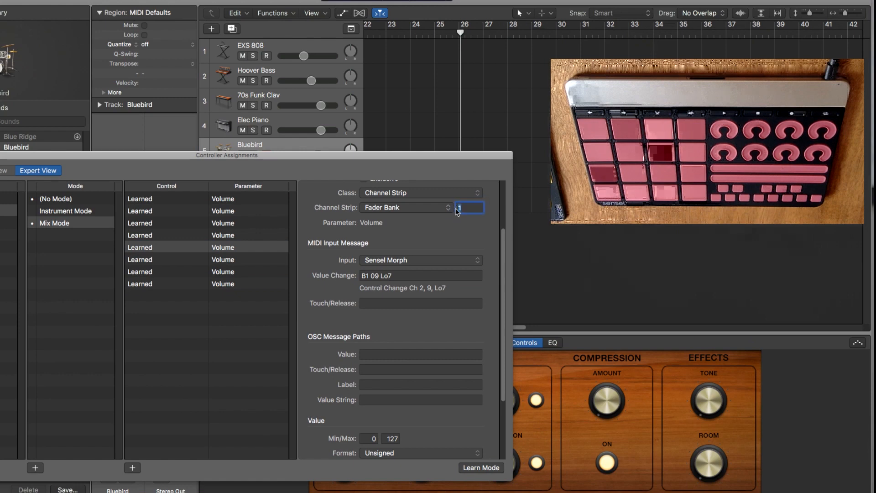
pyautogui.click(250, 260)
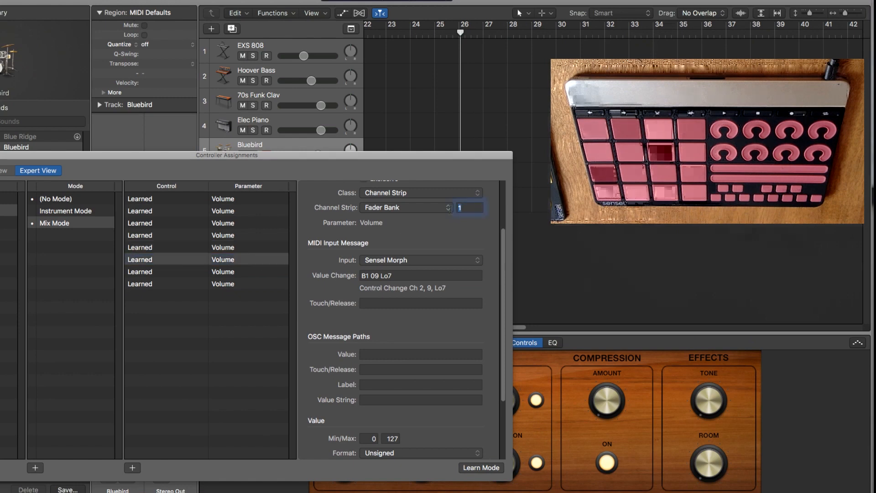
pyautogui.click(235, 273)
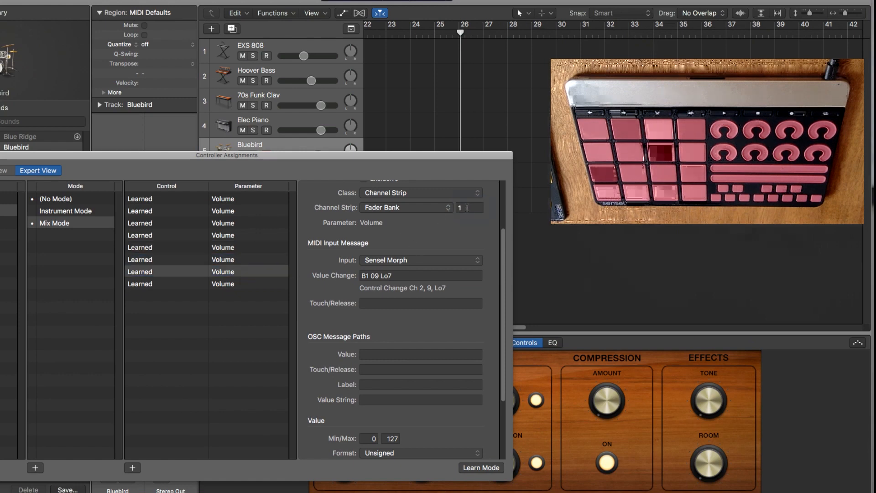
pyautogui.click(233, 284)
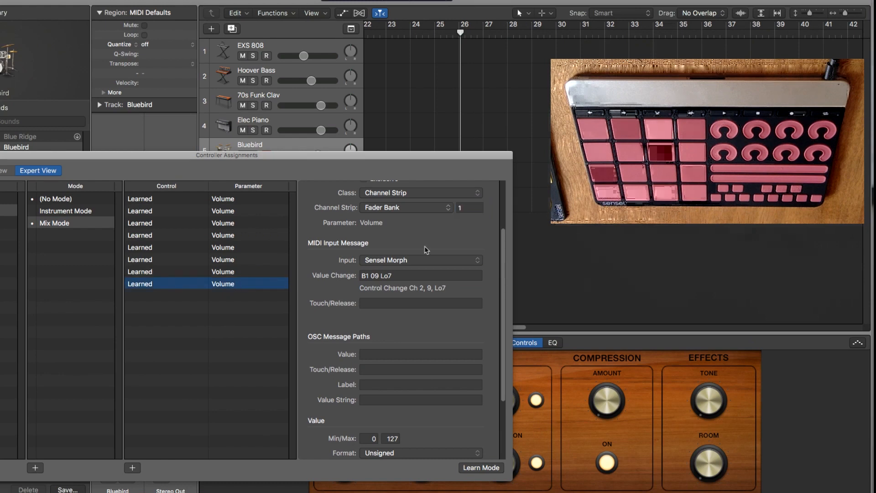
pyautogui.doubleClick(468, 208)
pyautogui.write('8')
pyautogui.click(200, 284)
# Change the third Volume assignment's value change message to B1 0B Lo7.
pyautogui.click(238, 212)
pyautogui.click(241, 227)
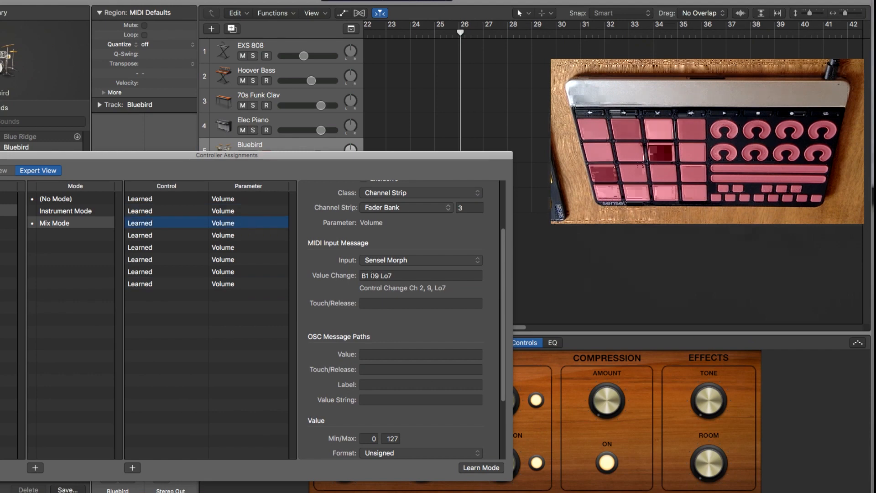
pyautogui.click(376, 276)
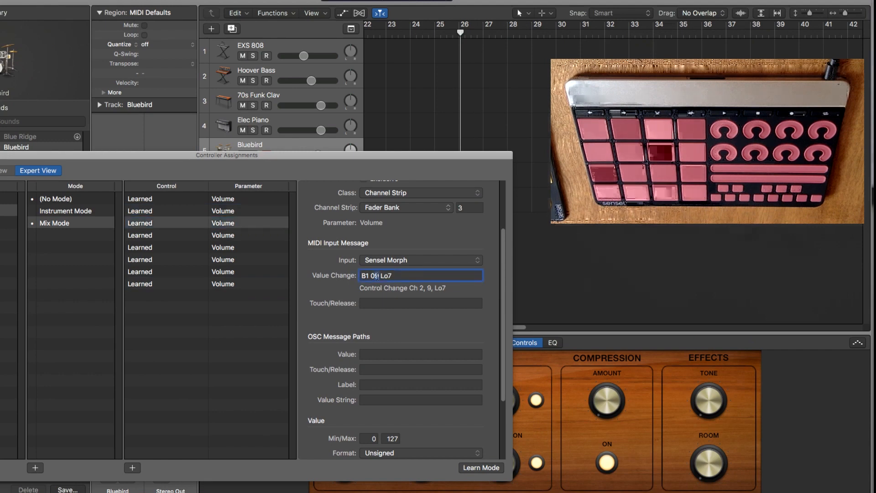
pyautogui.press('Return')
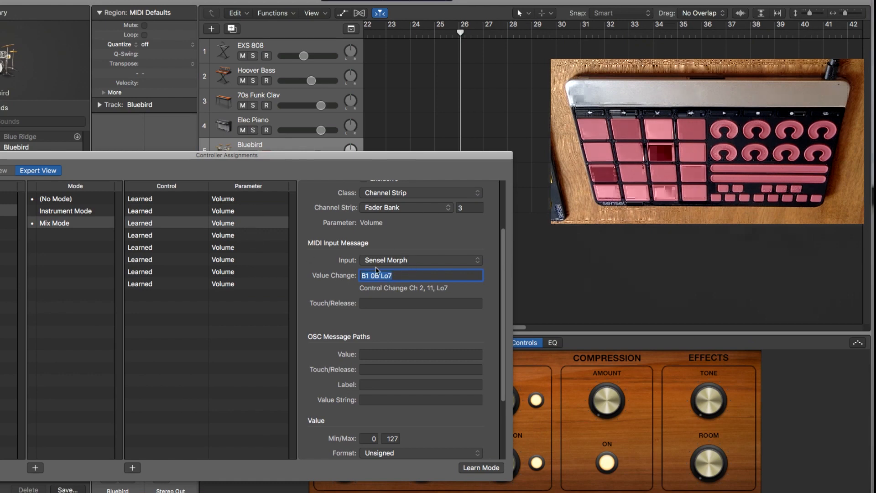
pyautogui.click(182, 229)
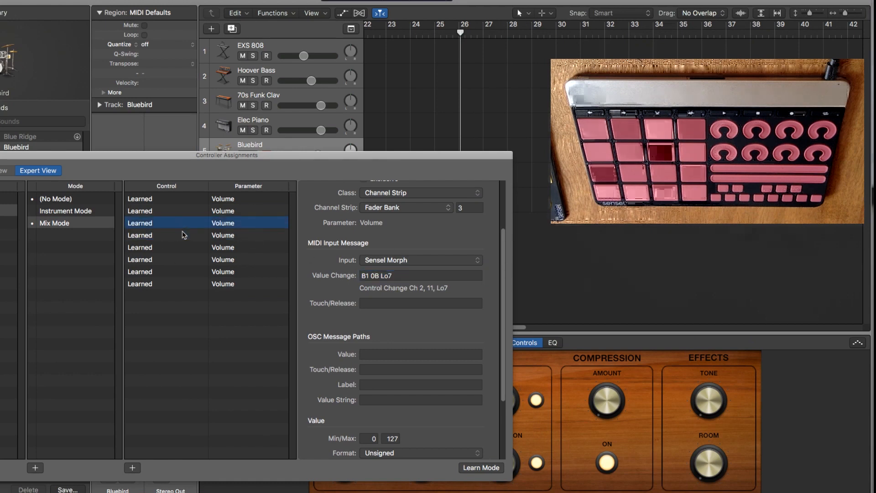
# Change the fourth Volume assignment's value change message to B1 0C Lo7.
pyautogui.click(264, 237)
pyautogui.click(377, 276)
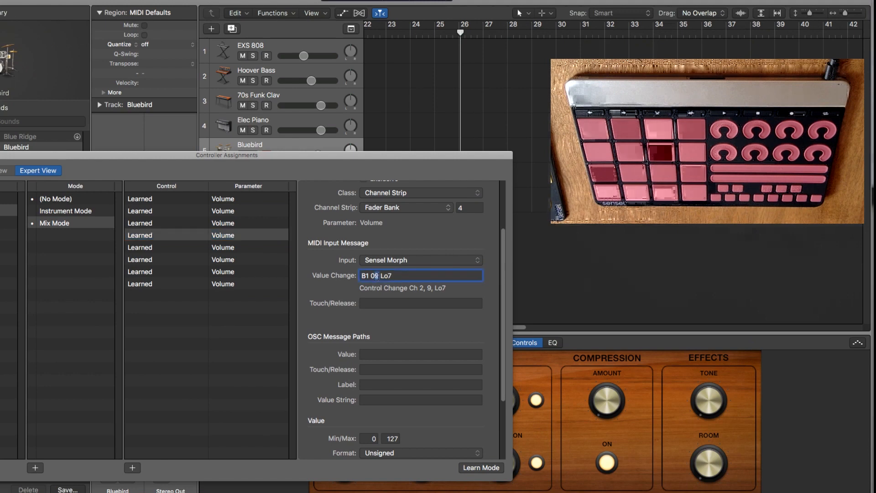
pyautogui.press('BackSpace')
pyautogui.write('cx')
pyautogui.press('Return')
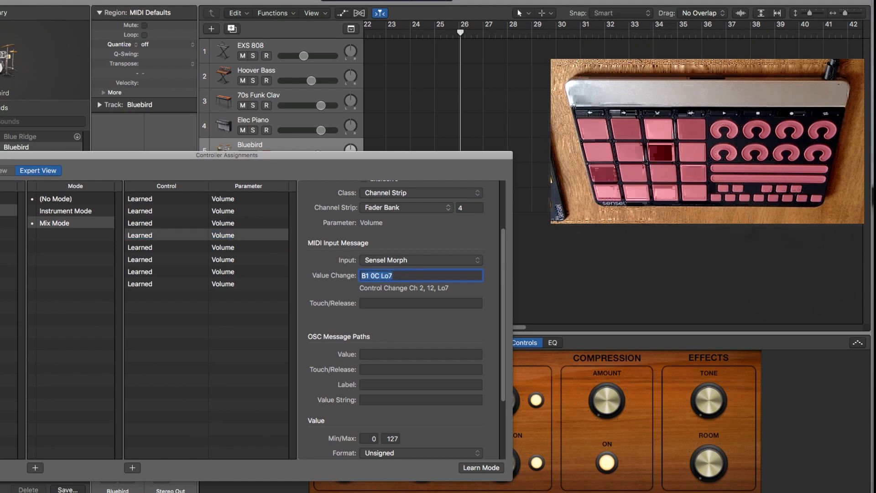
pyautogui.click(212, 236)
# Change the fifth Volume assignment's value change message to B1 0D Lo7.
pyautogui.click(224, 248)
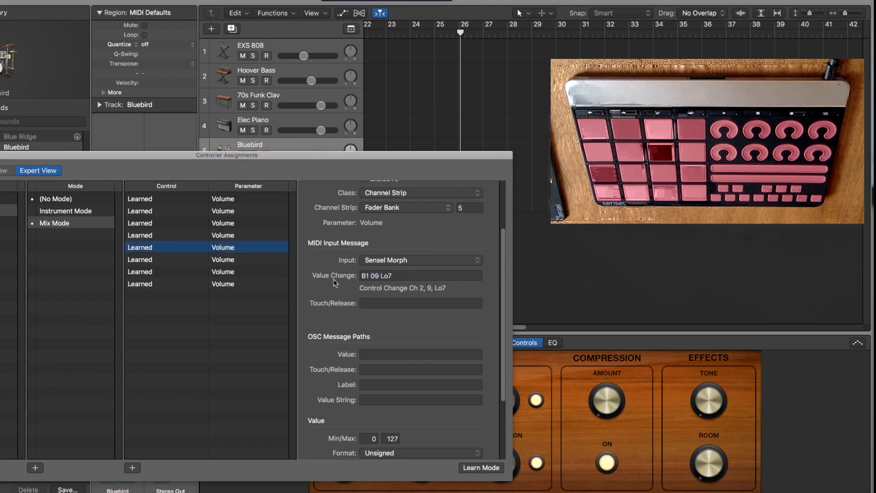
pyautogui.click(375, 275)
pyautogui.press('BackSpace')
pyautogui.write('D')
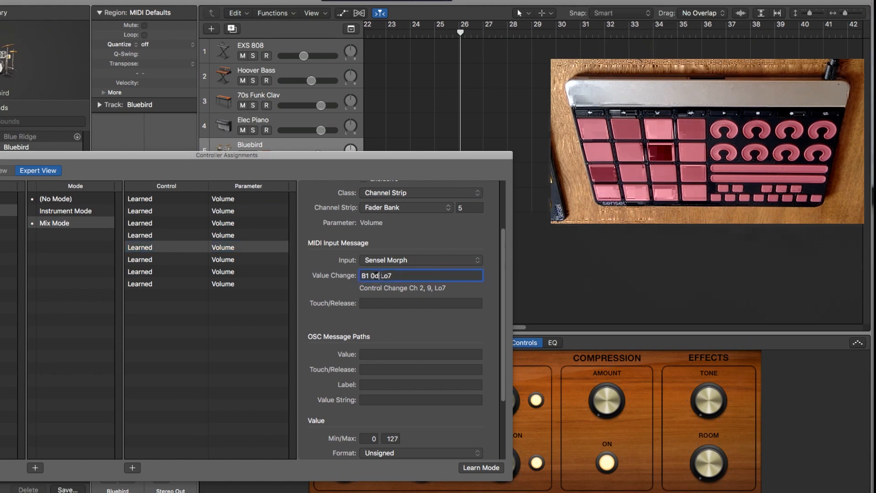
pyautogui.press('Return')
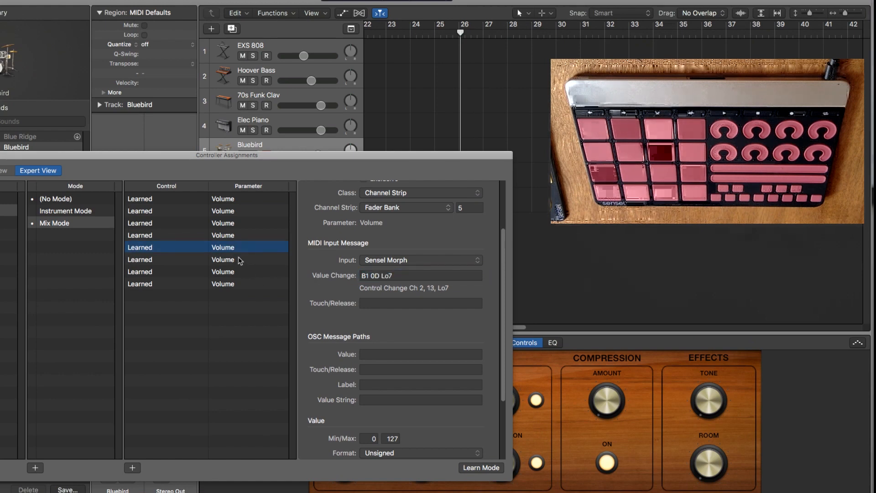
# Change the sixth Volume assignment's value change message to B1 0E Lo7.
pyautogui.click(256, 259)
pyautogui.click(375, 275)
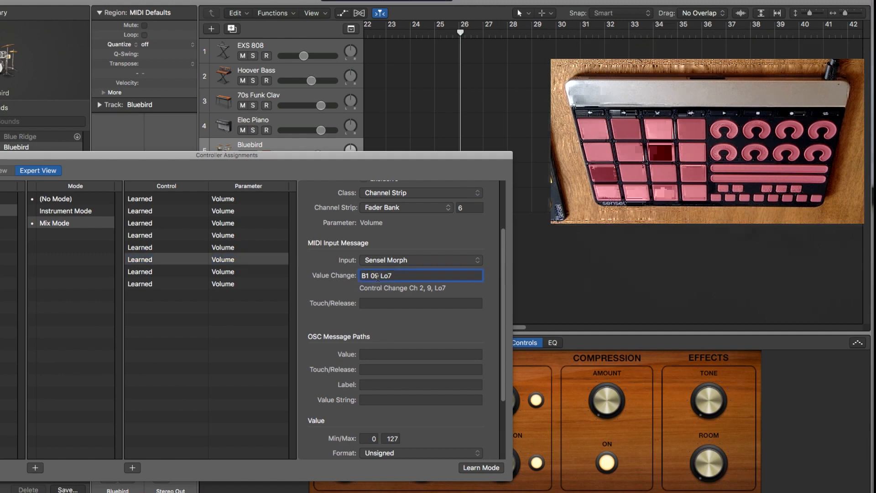
pyautogui.press('BackSpace')
pyautogui.write('E')
pyautogui.press('Return')
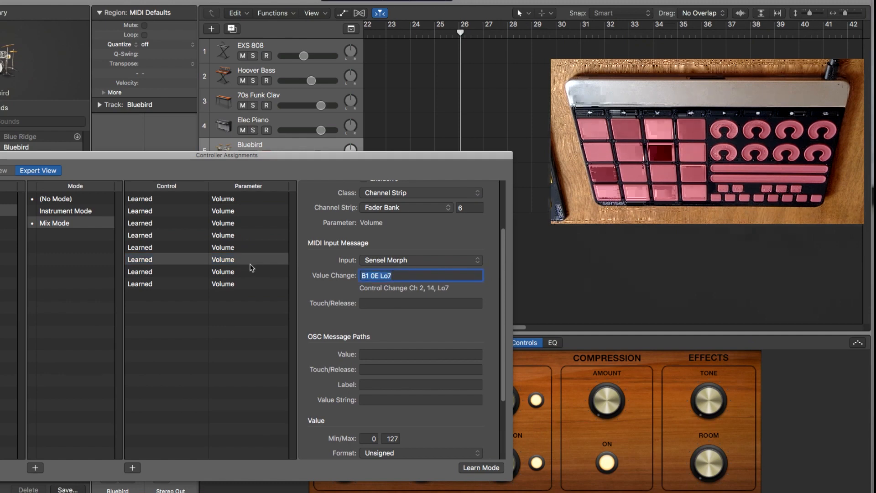
pyautogui.click(371, 276)
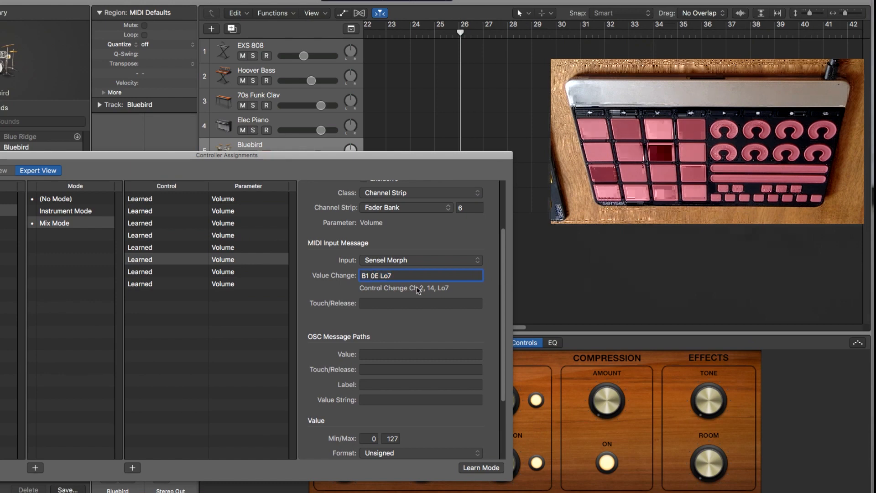
pyautogui.click(433, 293)
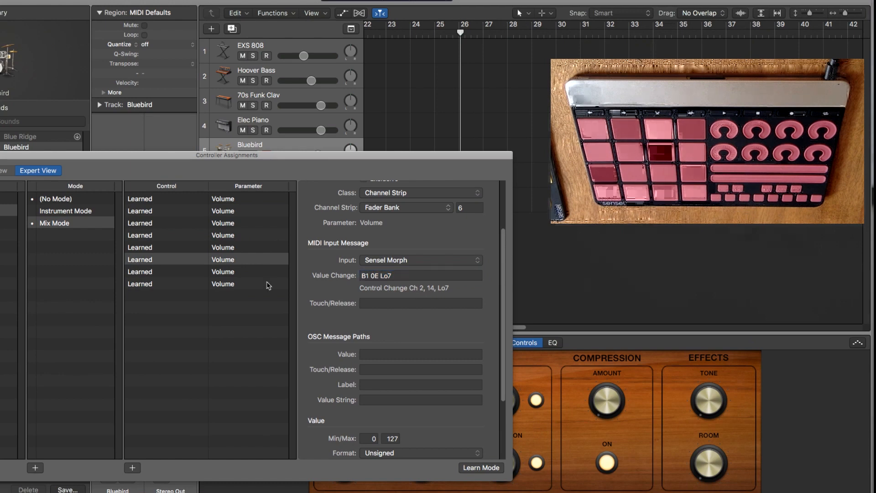
# Change the seventh Volume assignment's value change message to B1 0F Lo7.
pyautogui.click(247, 272)
pyautogui.click(376, 276)
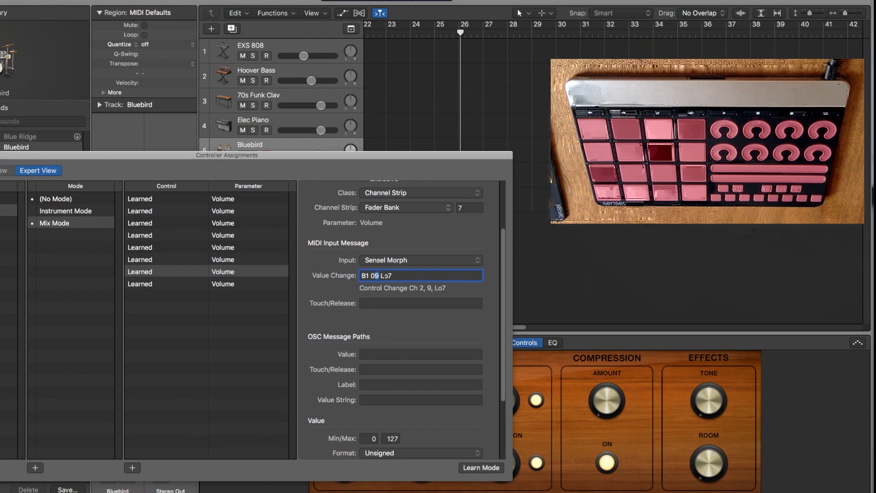
pyautogui.write('F')
pyautogui.press('Return')
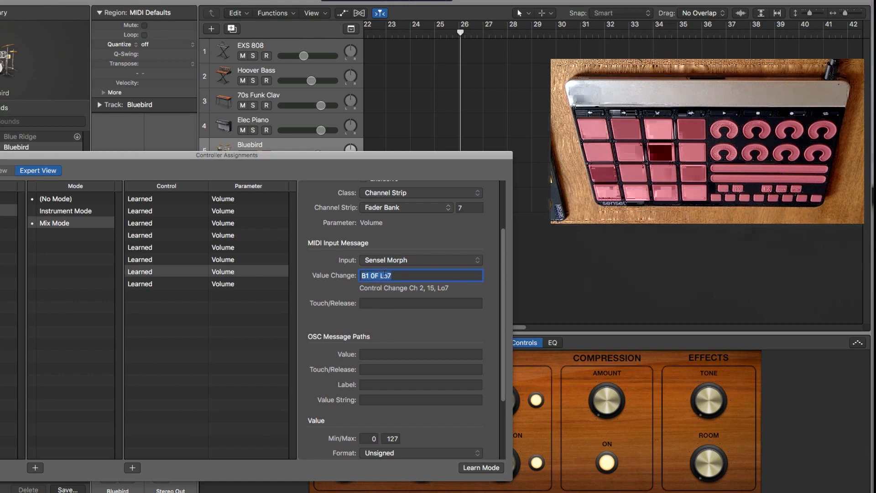
pyautogui.click(226, 292)
# Change the eighth Volume assignment's value change message to B1 10 Lo7.
pyautogui.click(241, 285)
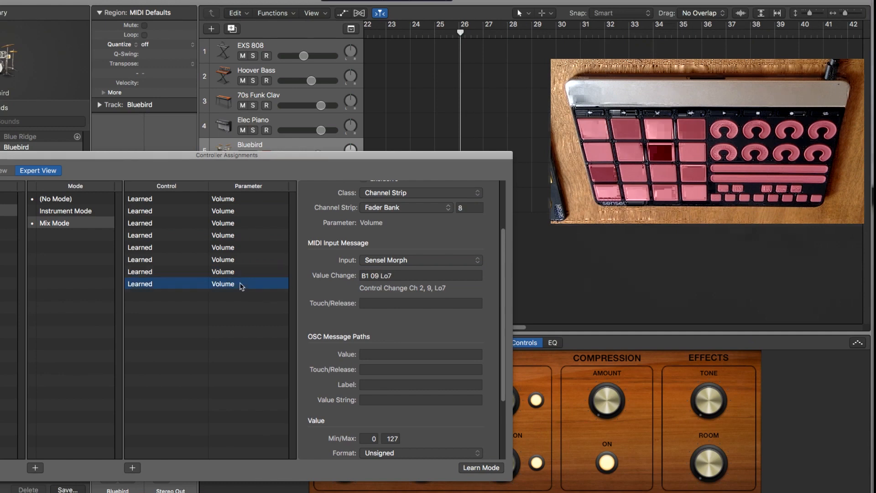
pyautogui.click(376, 276)
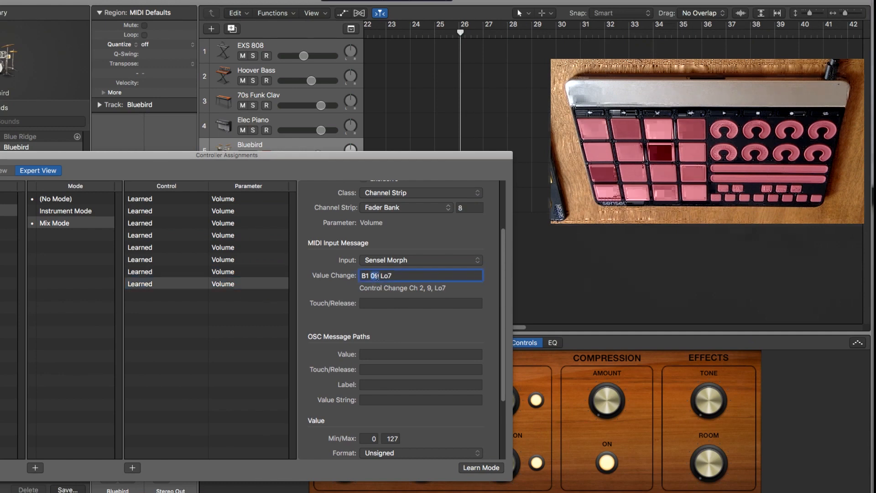
pyautogui.write('10')
pyautogui.press('Return')
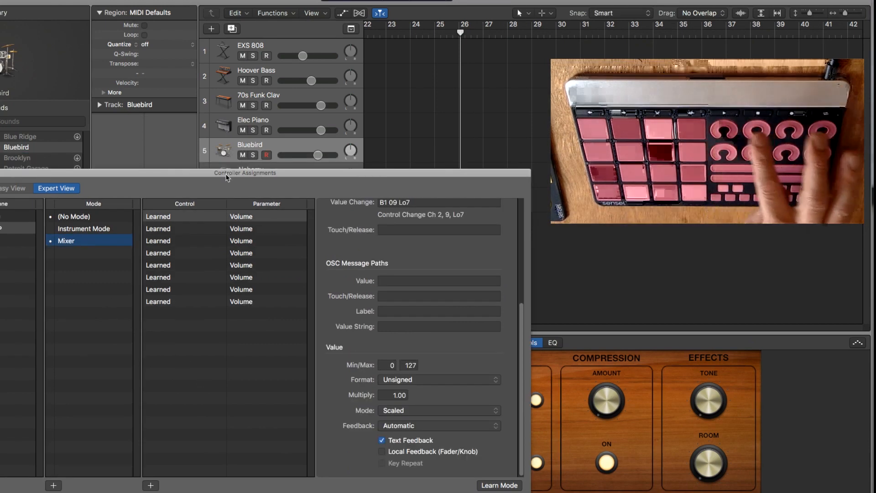
# Test the dials by switching between Instrument Mode and Mixer mode, with the Elec Piano track selected.
pyautogui.click(102, 229)
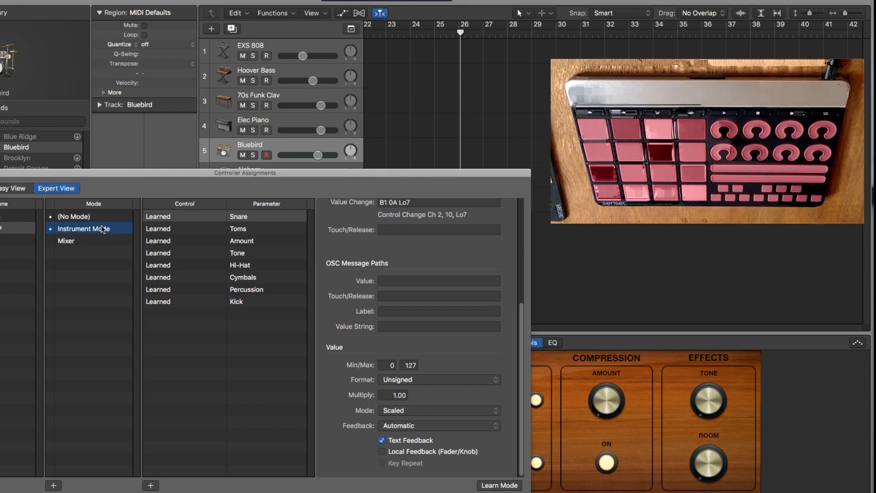
pyautogui.click(280, 126)
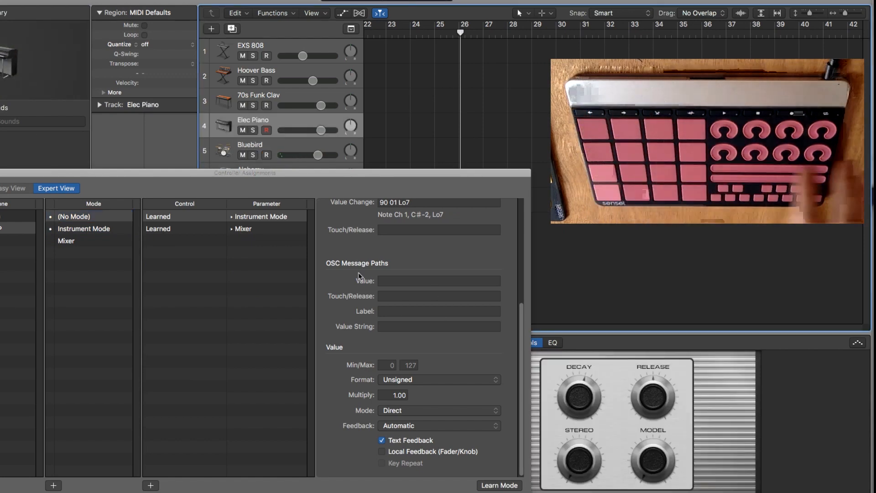
pyautogui.click(76, 241)
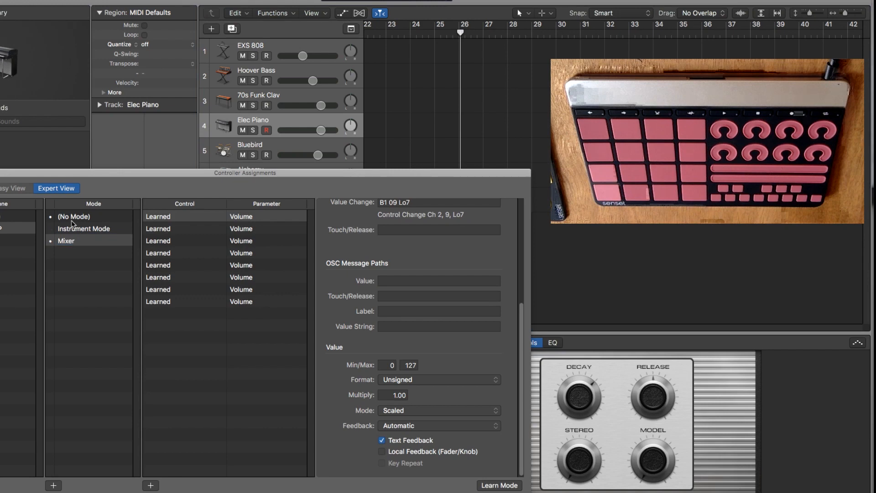
# Add an assignment in (No Mode) with class Mode Change and mode Sensel MP: Instrument Mode.
pyautogui.click(72, 220)
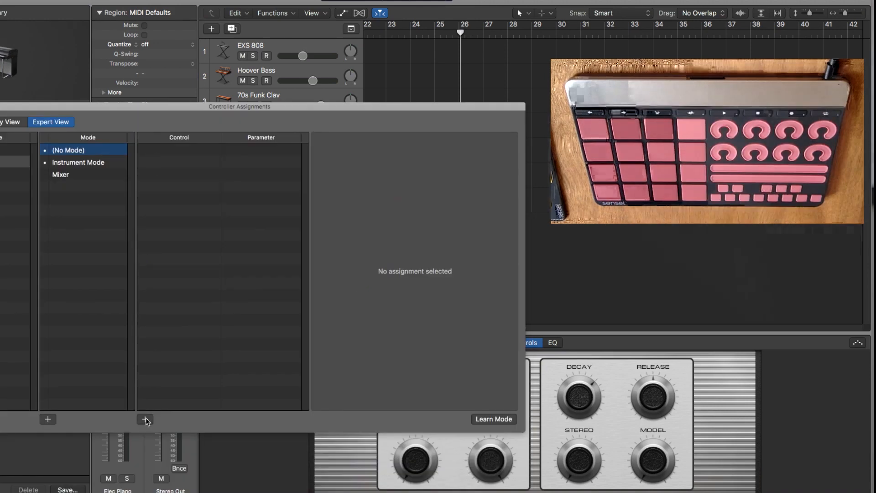
pyautogui.click(145, 419)
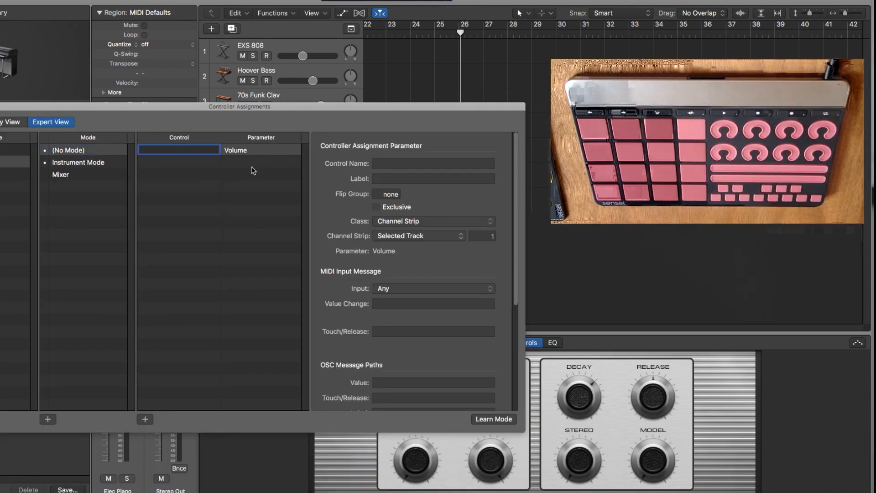
pyautogui.click(393, 224)
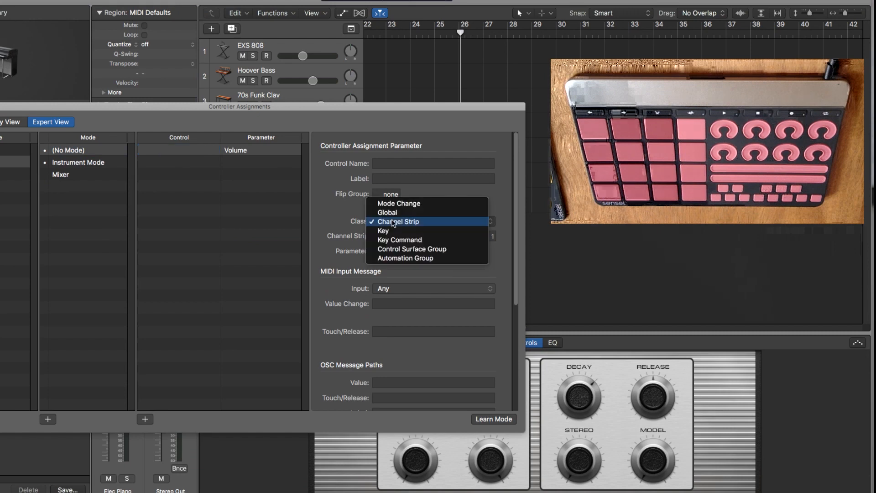
pyautogui.click(396, 203)
pyautogui.click(394, 236)
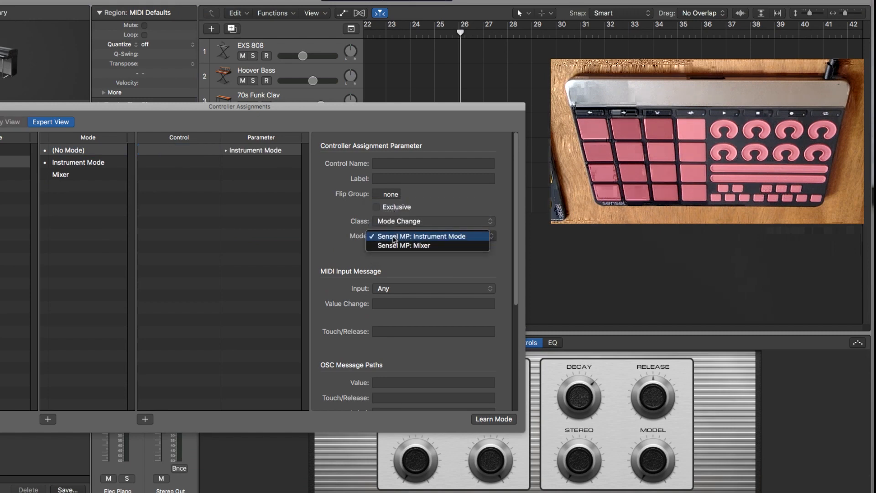
pyautogui.click(394, 237)
# Set the mode change assignment's MIDI input to Sensel Morph and learn message 90 01 Lo7 from the controller.
pyautogui.click(386, 289)
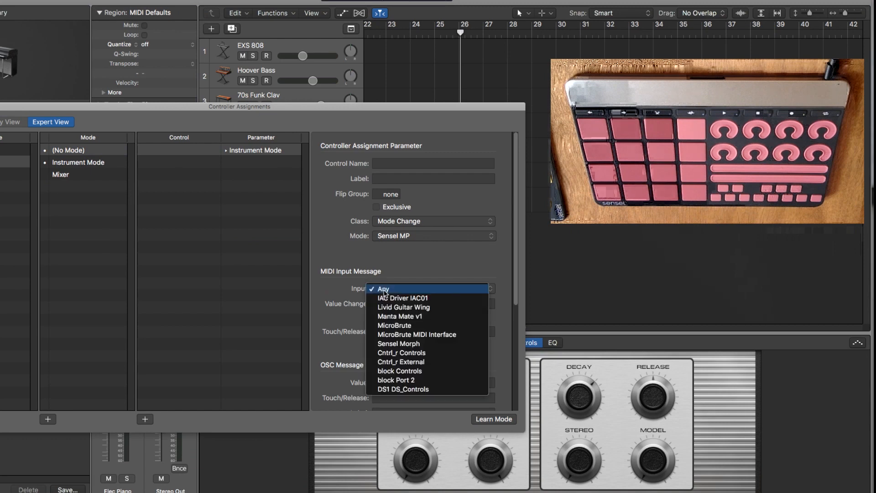
pyautogui.click(394, 343)
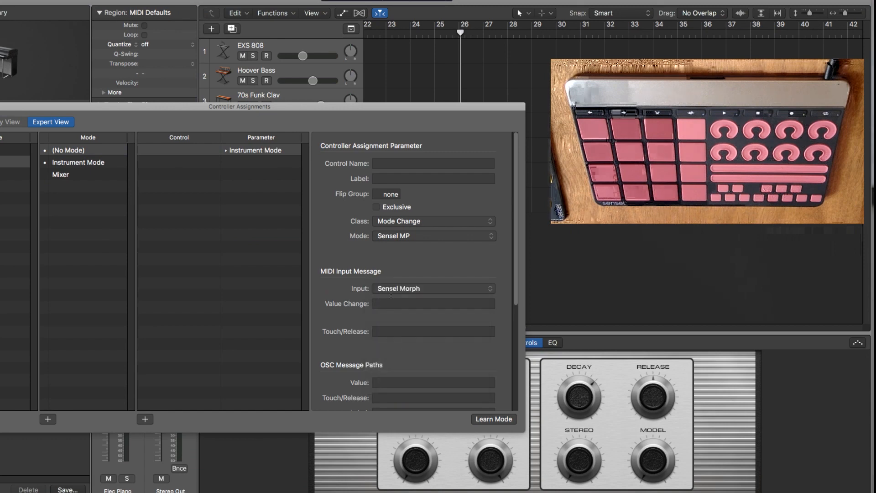
pyautogui.click(394, 304)
pyautogui.click(492, 420)
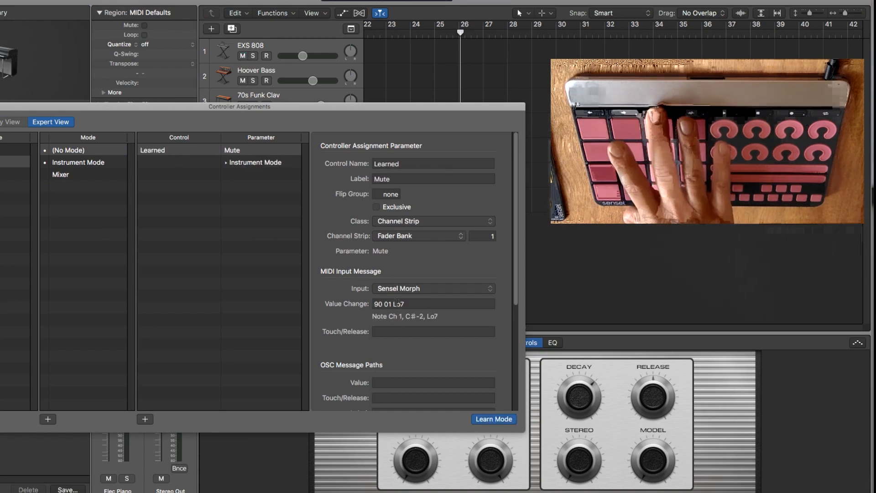
# Delete the unnamed Instrument Mode assignment that has no value change message from (No Mode).
pyautogui.click(271, 171)
pyautogui.click(270, 162)
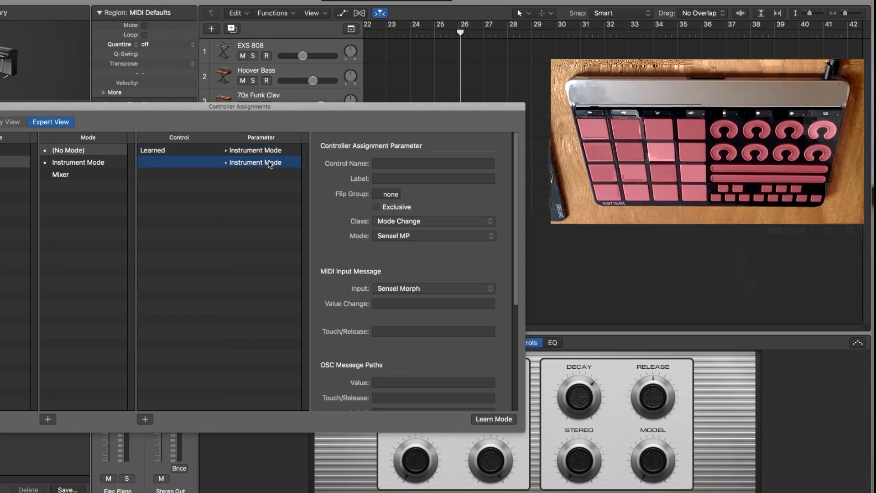
pyautogui.press('Delete')
# Duplicate the learned Instrument Mode assignment, giving the copy value change message 90 02 Lo7 and mode Sensel MP: Mixer.
pyautogui.click(265, 150)
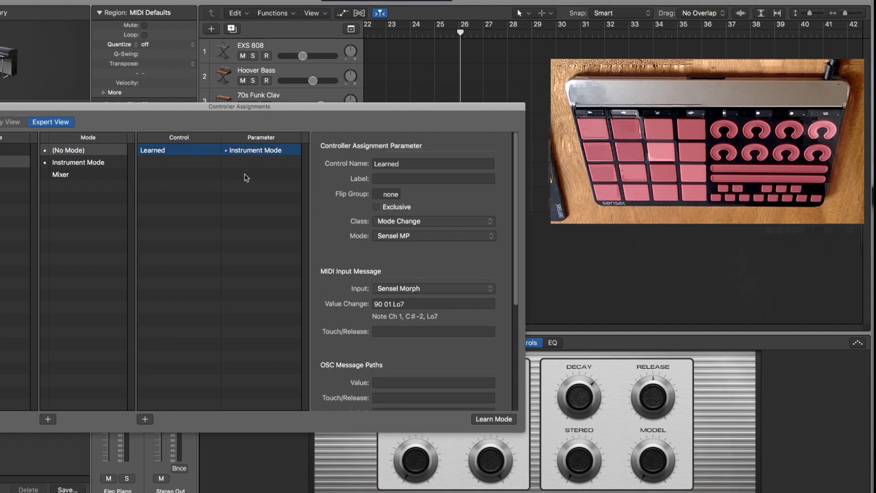
pyautogui.press('super+v')
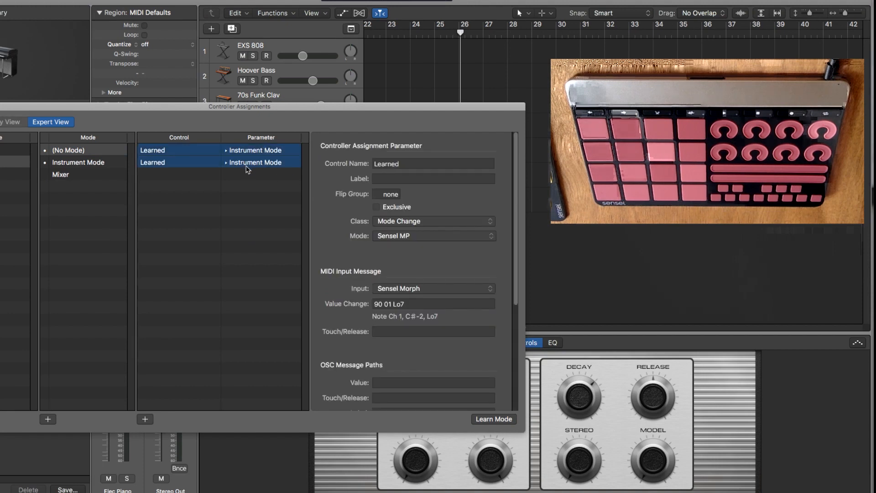
pyautogui.click(247, 167)
pyautogui.click(389, 304)
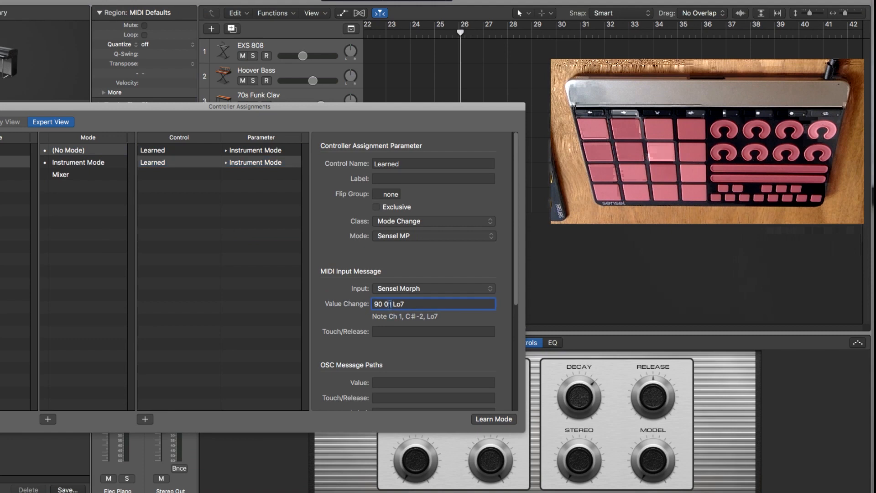
pyautogui.press('Return')
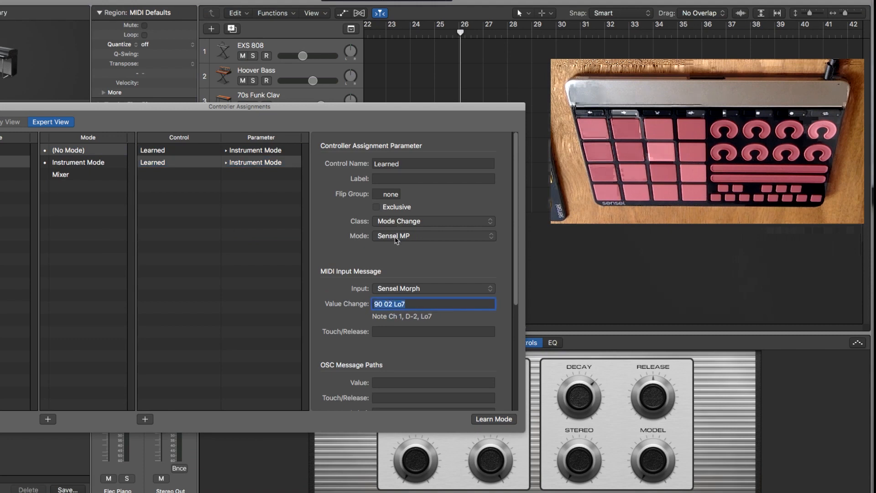
pyautogui.click(396, 236)
pyautogui.click(396, 246)
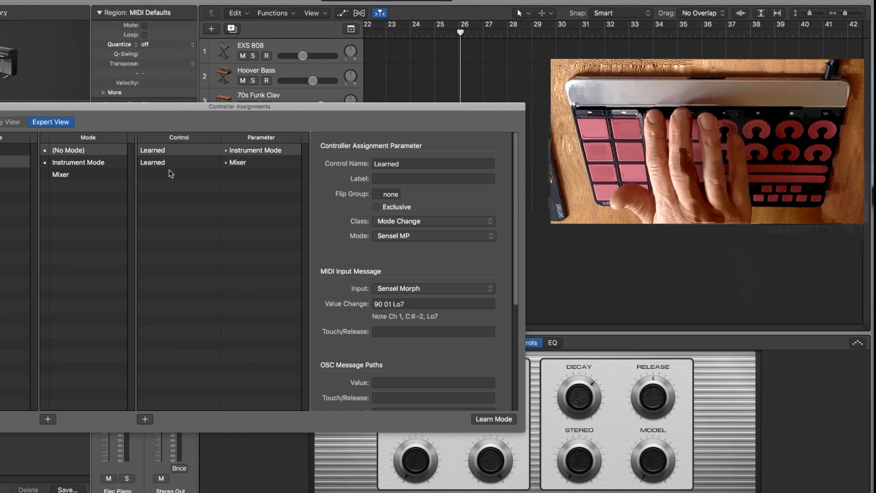
# Set the value mode to Direct for both the Instrument Mode and Mixer switching assignments.
pyautogui.click(157, 150)
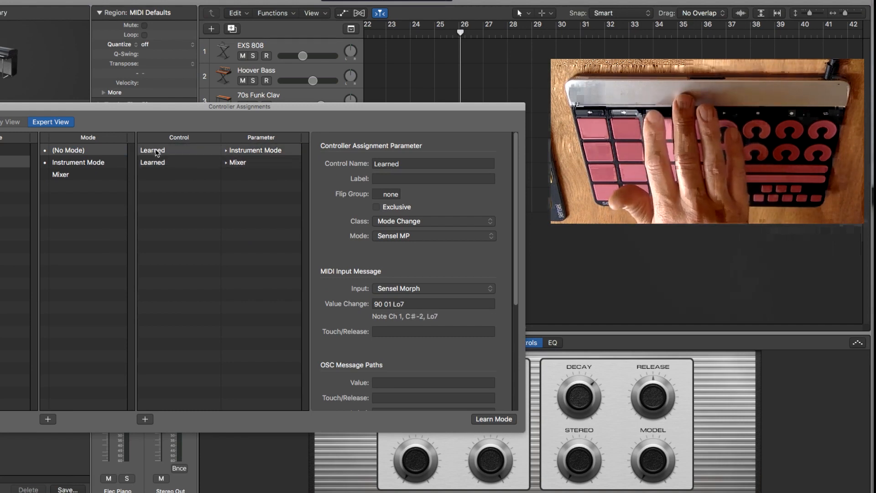
pyautogui.scroll(-8, 446, 359)
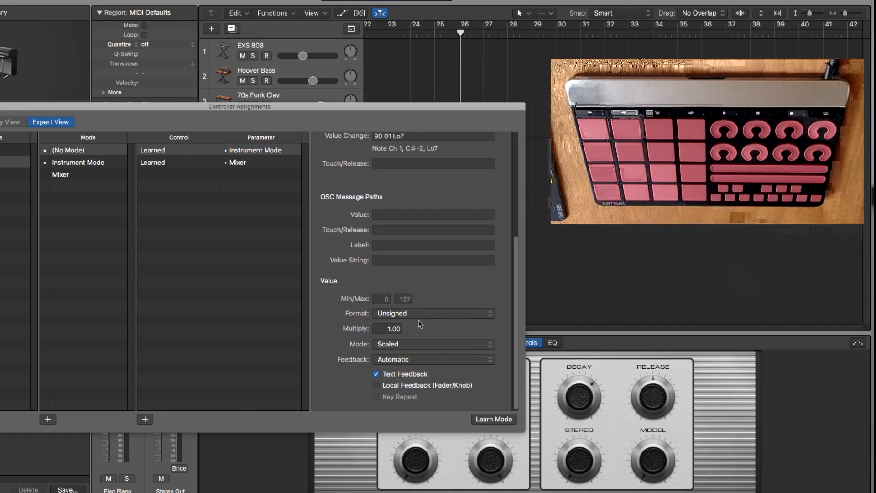
pyautogui.click(419, 349)
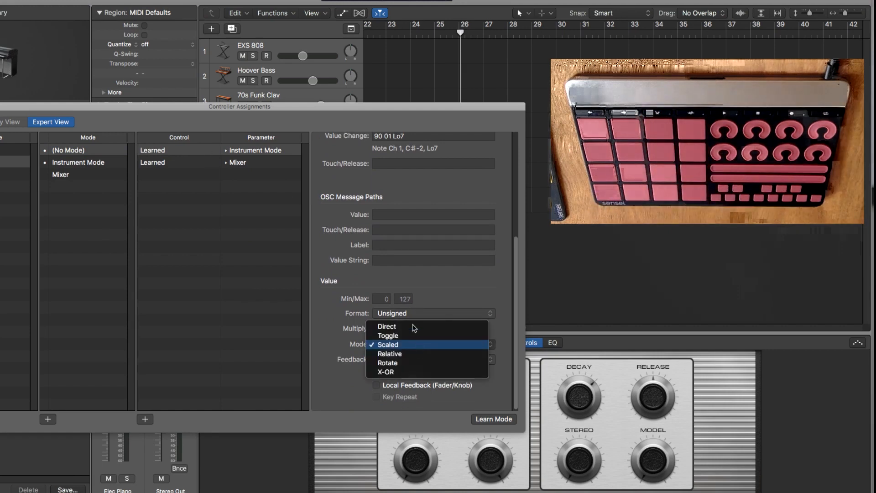
pyautogui.click(414, 326)
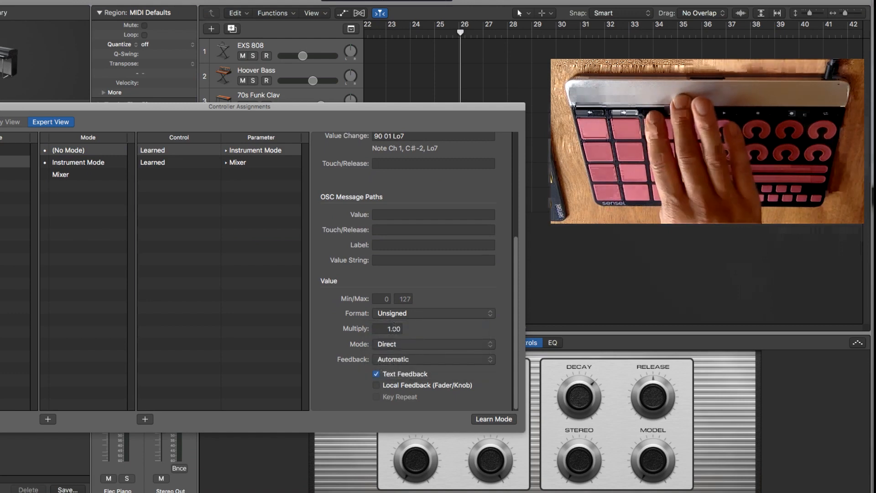
pyautogui.click(393, 315)
pyautogui.click(391, 314)
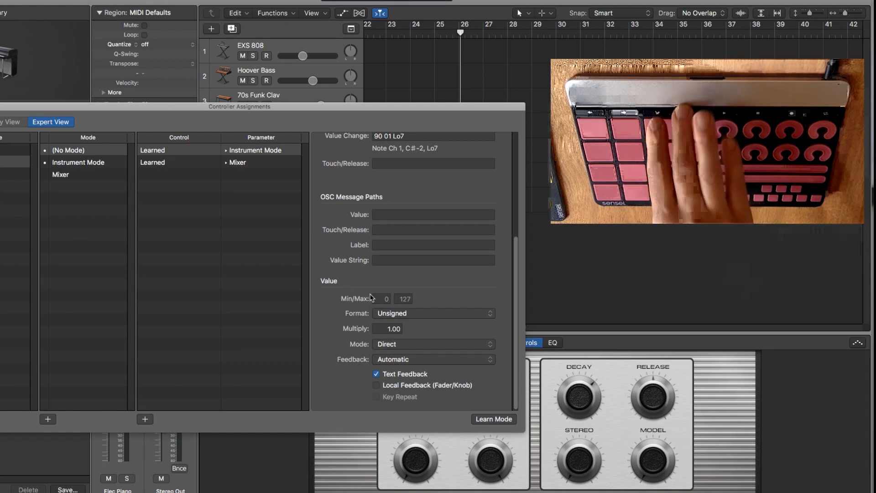
pyautogui.click(403, 346)
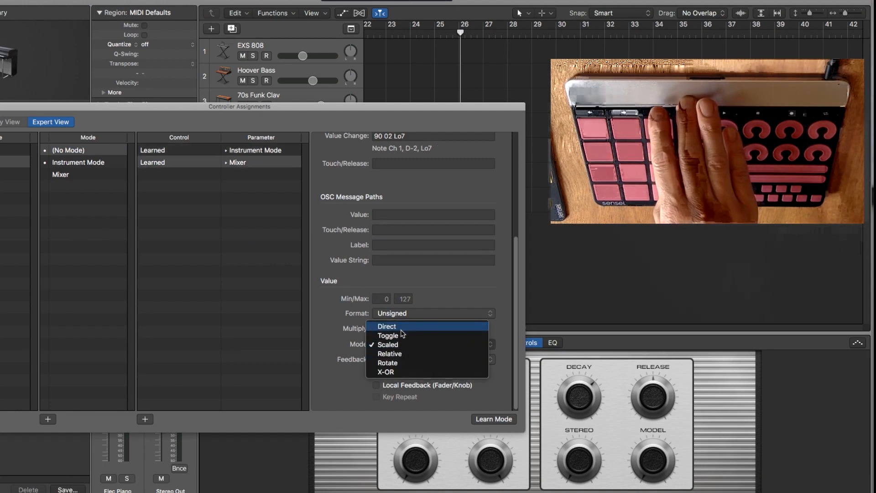
pyautogui.click(401, 329)
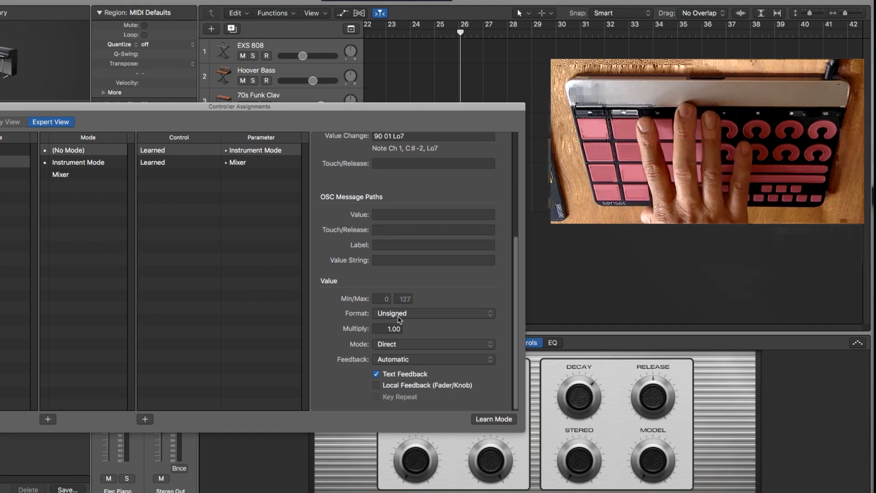
# Examine the MIDI input and value settings of the Instrument Mode switching assignment.
pyautogui.scroll(5, 398, 340)
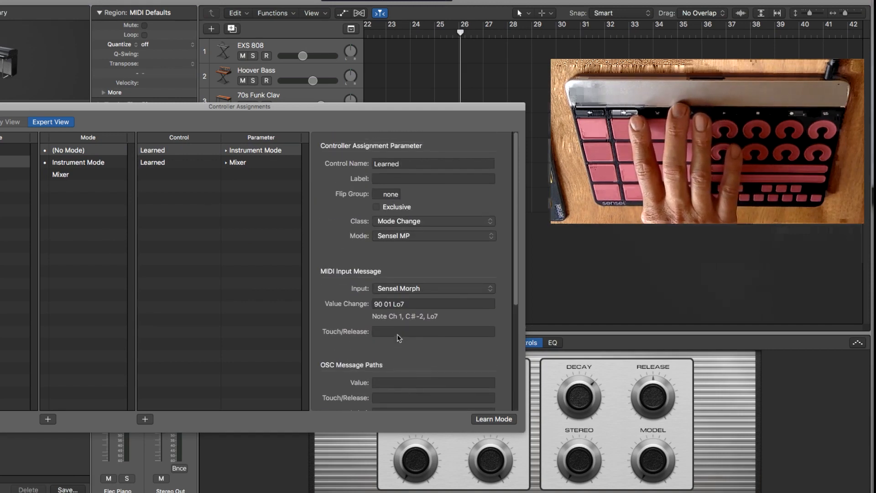
pyautogui.scroll(-2, 397, 329)
pyautogui.scroll(-5, 397, 329)
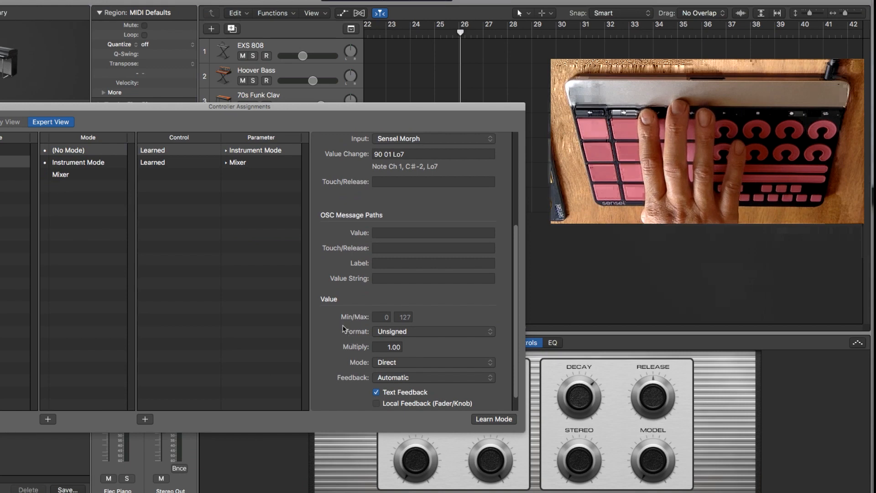
pyautogui.click(67, 195)
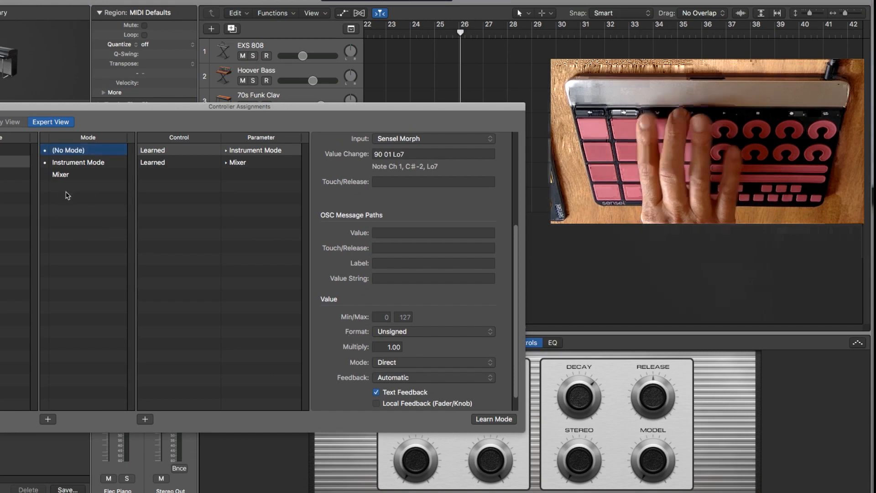
# Reposition the Controller Assignments window to check the mode switching against the tracks and Smart Controls, and close it.
pyautogui.moveTo(127, 109); pyautogui.dragTo(151, 260)
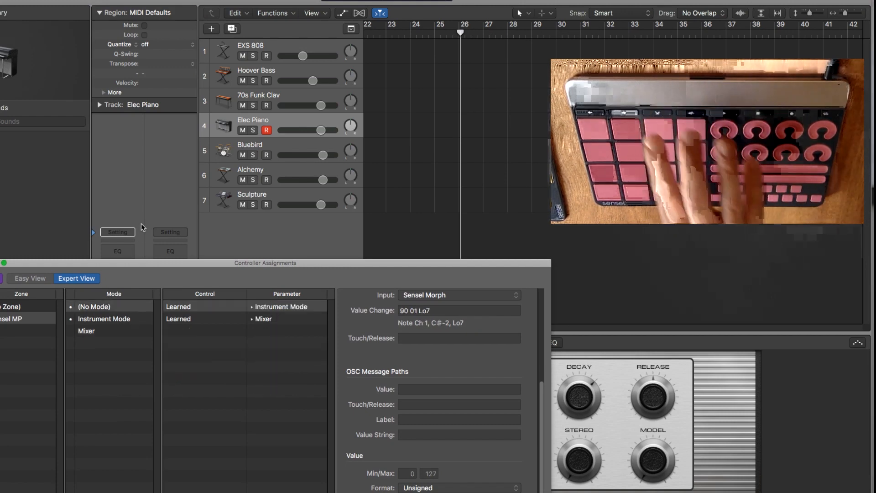
pyautogui.moveTo(297, 258); pyautogui.dragTo(108, 193)
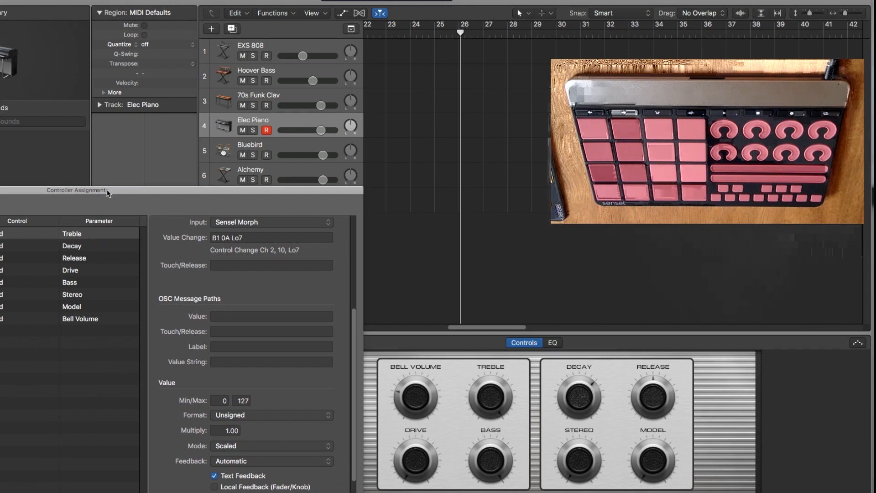
pyautogui.moveTo(108, 193); pyautogui.dragTo(225, 43)
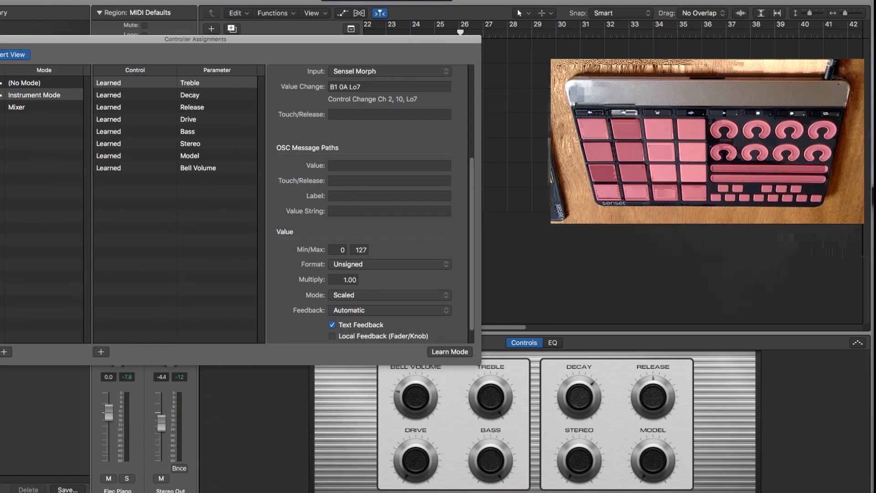
pyautogui.click(0, 40)
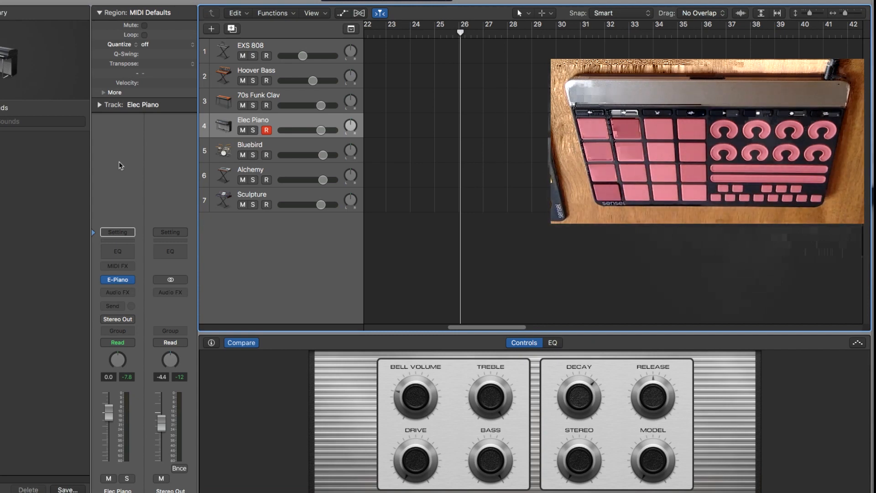
# Select the EXS 808 track and the Hoover Bass track in turn to test the controller on each.
pyautogui.click(279, 48)
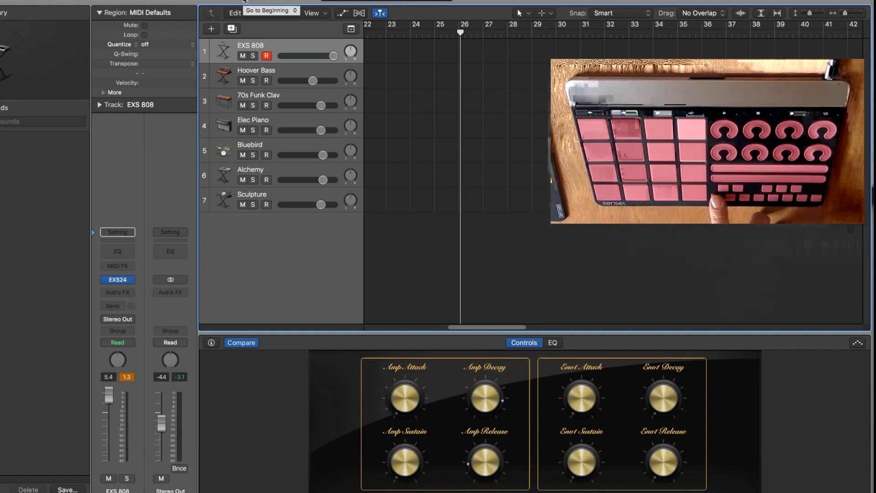
pyautogui.click(292, 73)
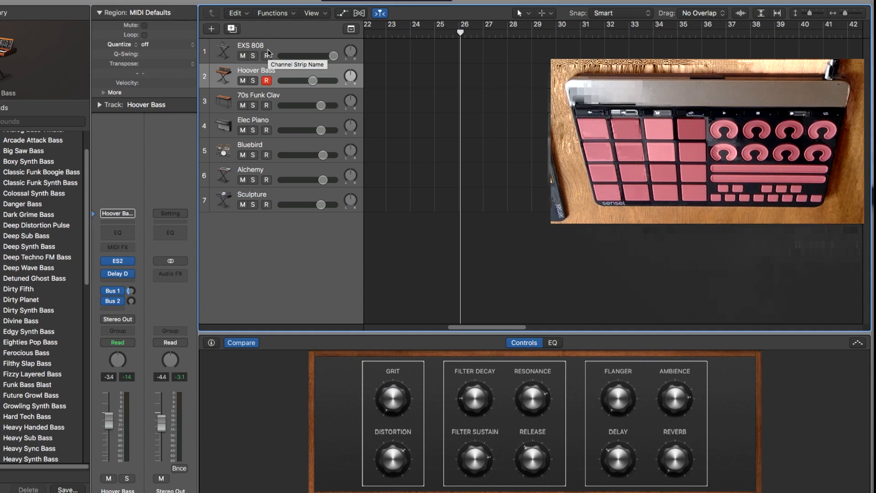
# Open the MIDI Environment window, move it clear of the screen edge and enlarge it.
pyautogui.press('x')
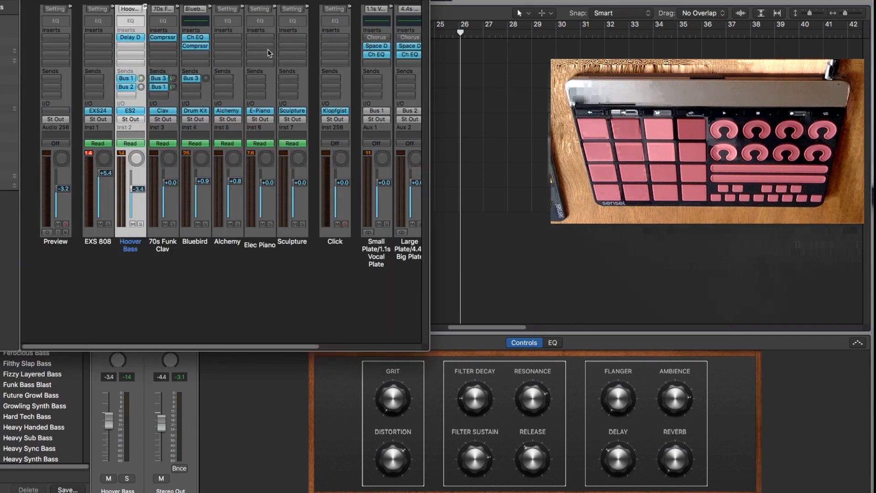
pyautogui.click(177, 0)
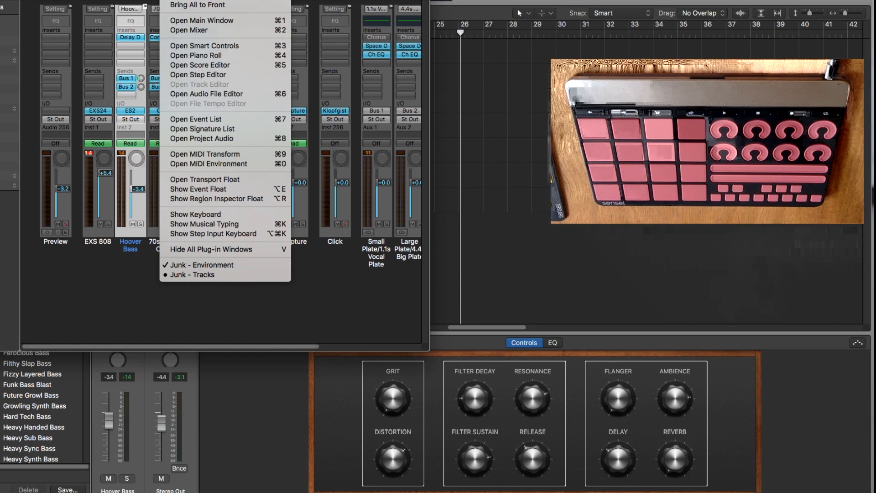
pyautogui.click(198, 165)
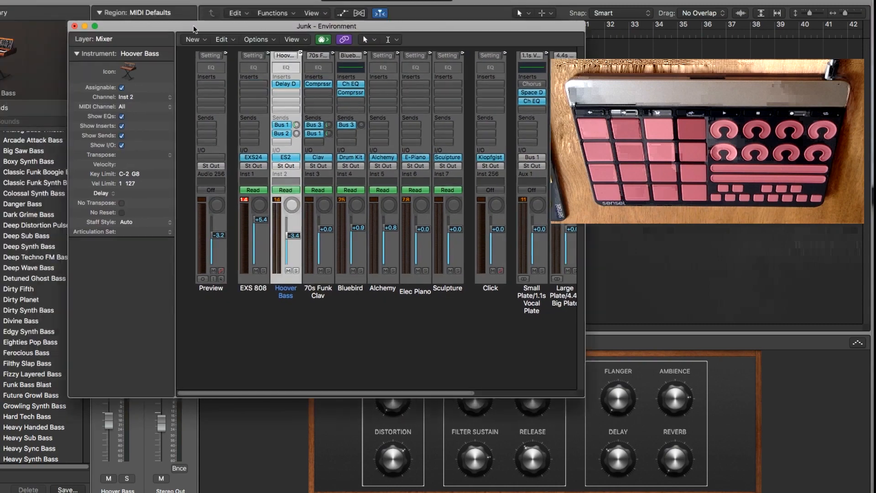
pyautogui.moveTo(194, 28); pyautogui.dragTo(271, 11)
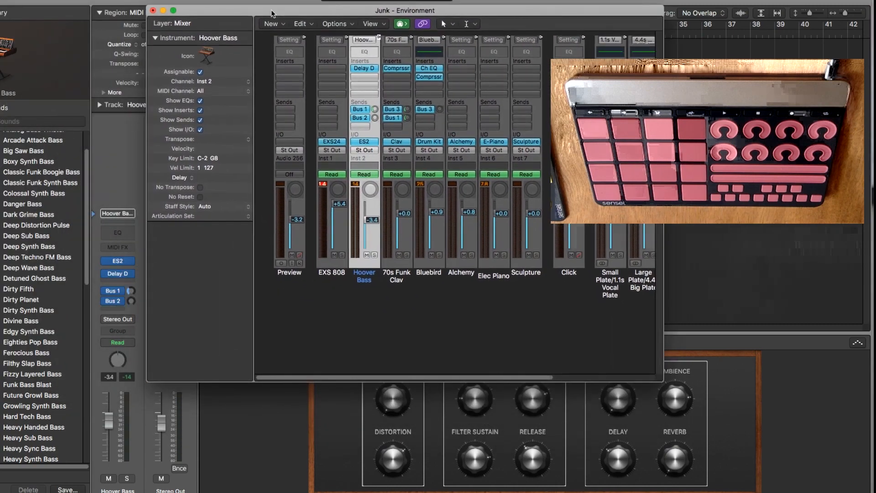
pyautogui.moveTo(662, 378); pyautogui.dragTo(702, 414)
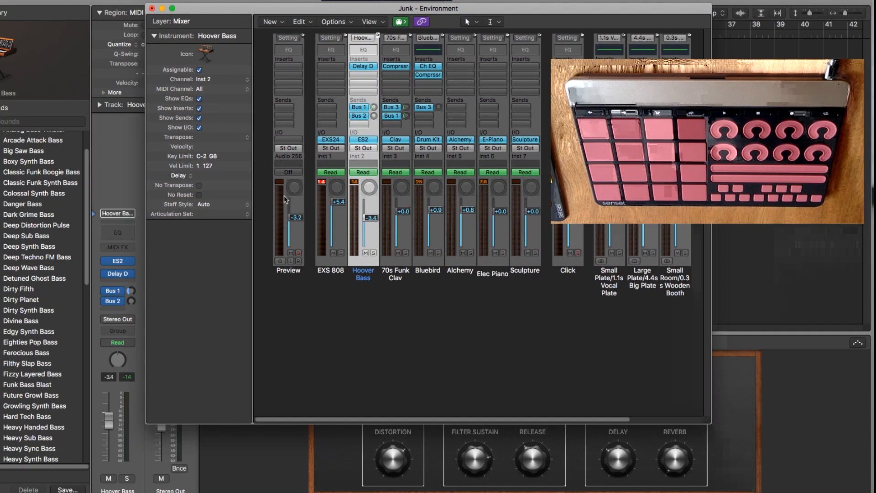
# Add a Physical Input object to the Mixer layer and place it in the empty area below the channel strips.
pyautogui.click(272, 22)
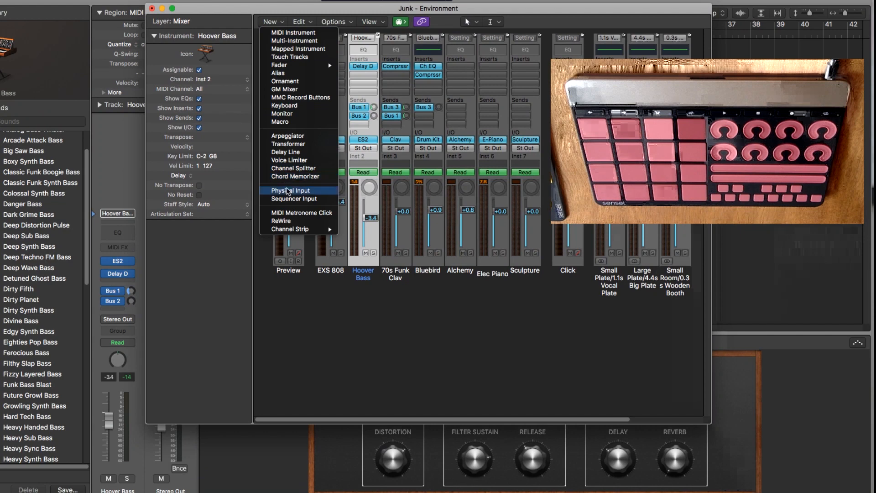
pyautogui.click(288, 192)
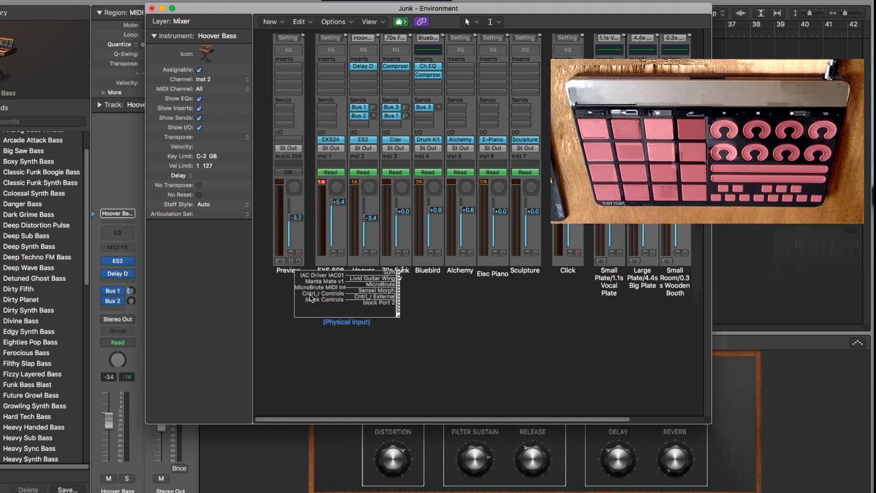
pyautogui.moveTo(337, 287); pyautogui.dragTo(325, 344)
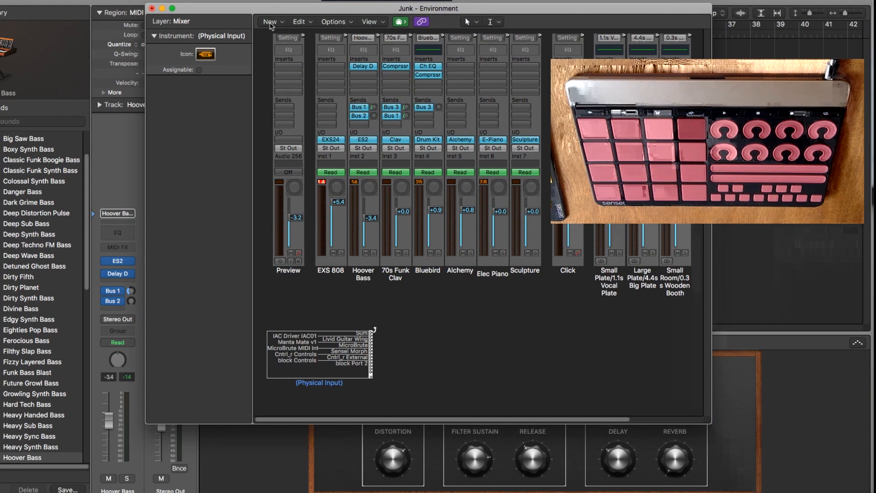
# Add a Channel Splitter beside the Physical Input object and cable the Physical Input's Sum output to it.
pyautogui.click(271, 22)
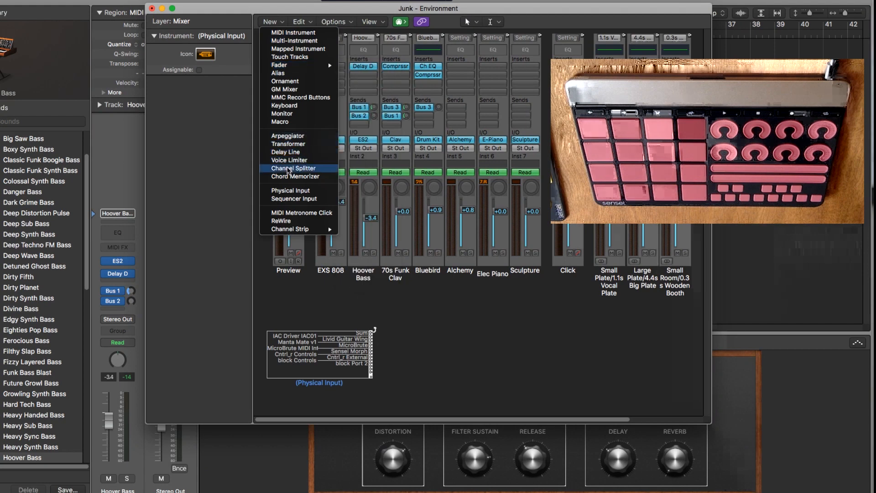
pyautogui.click(288, 170)
pyautogui.moveTo(300, 307); pyautogui.dragTo(412, 355)
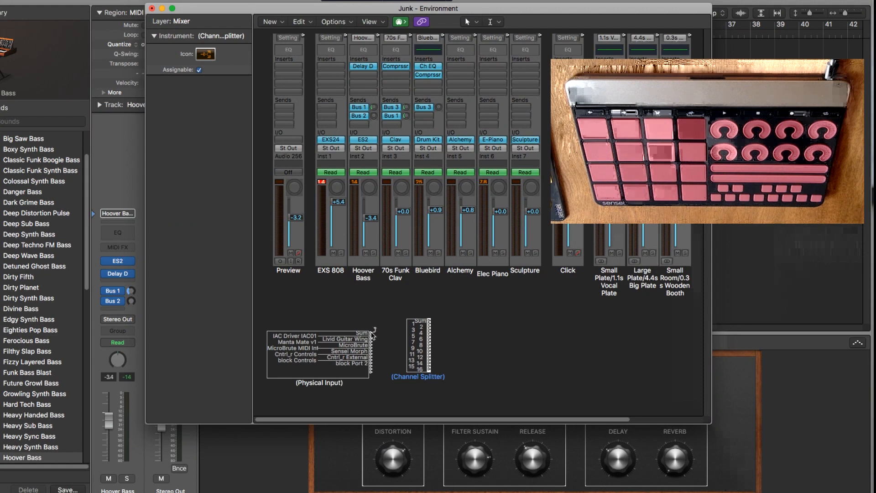
pyautogui.moveTo(371, 333); pyautogui.dragTo(406, 324)
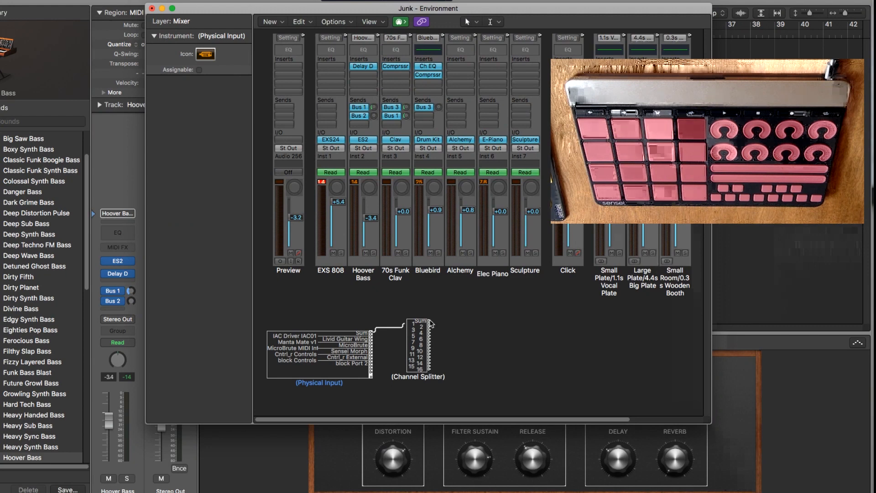
# Try cabling a Channel Splitter output to the EXS 808 channel strip, erase that cable, and return to the Pointer tool.
pyautogui.moveTo(430, 323); pyautogui.dragTo(329, 263)
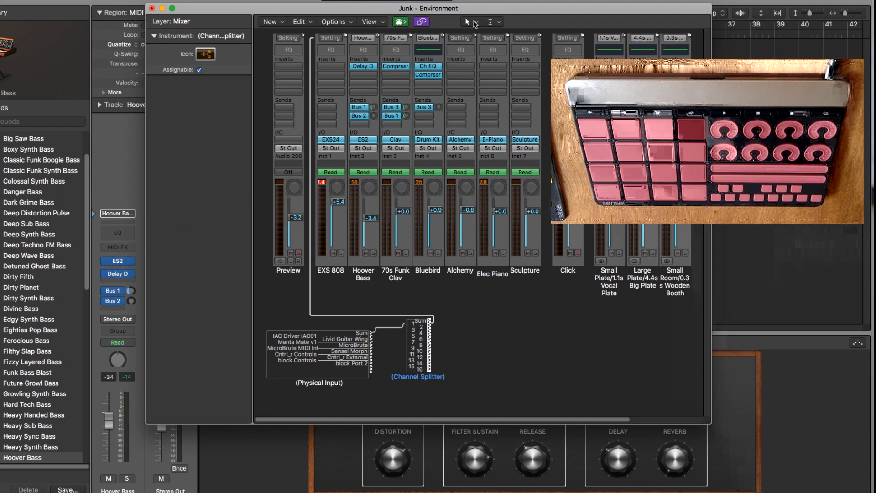
pyautogui.click(474, 22)
pyautogui.click(479, 61)
pyautogui.click(346, 315)
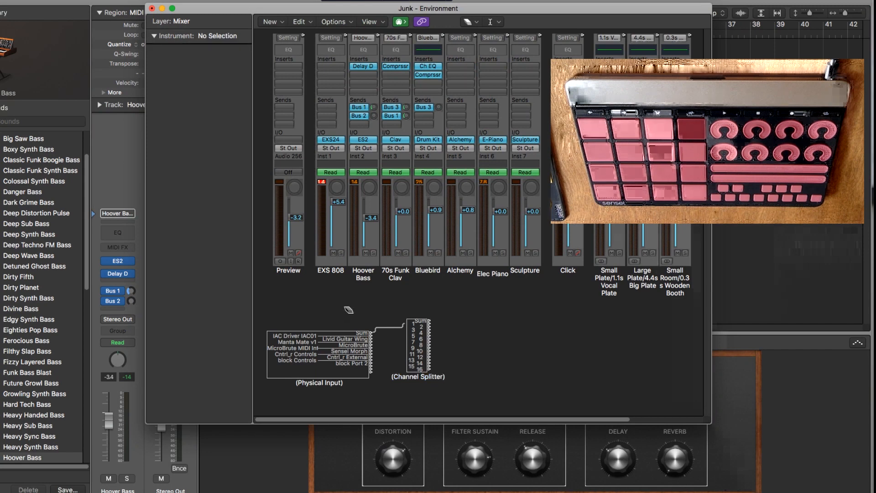
pyautogui.click(473, 22)
pyautogui.click(484, 35)
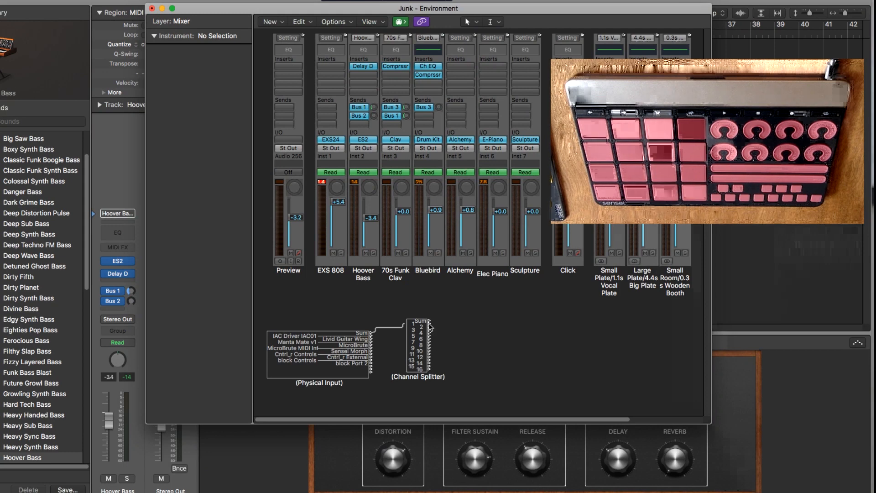
# Cable successive Channel Splitter outputs to the 70s Funk Clav, EXS 808 and Hoover Bass channel strips, in that order.
pyautogui.moveTo(429, 326); pyautogui.dragTo(402, 259)
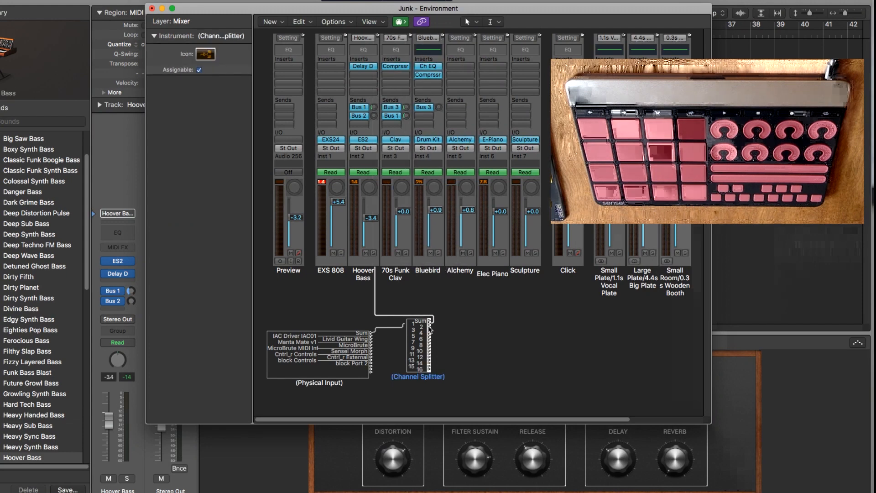
pyautogui.moveTo(430, 328); pyautogui.dragTo(321, 258)
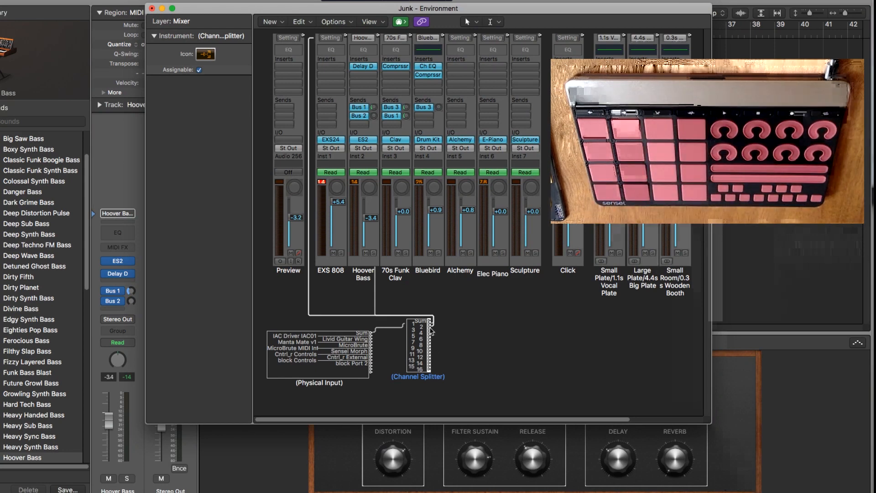
pyautogui.moveTo(430, 329); pyautogui.dragTo(359, 259)
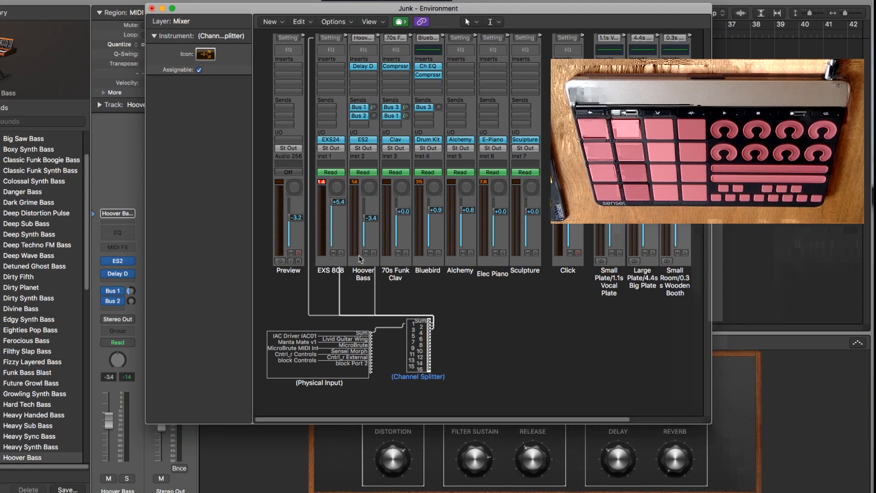
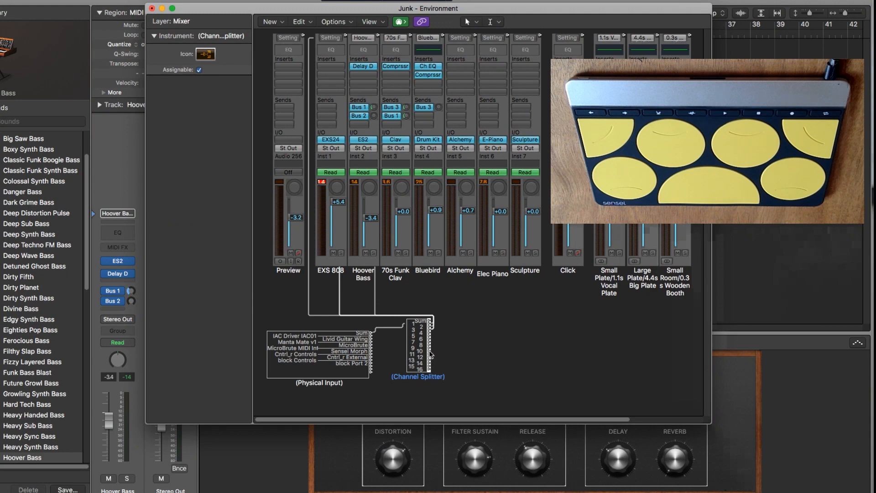
# Cable another Channel Splitter output to the Bluebird channel strip.
pyautogui.moveTo(430, 354); pyautogui.dragTo(431, 263)
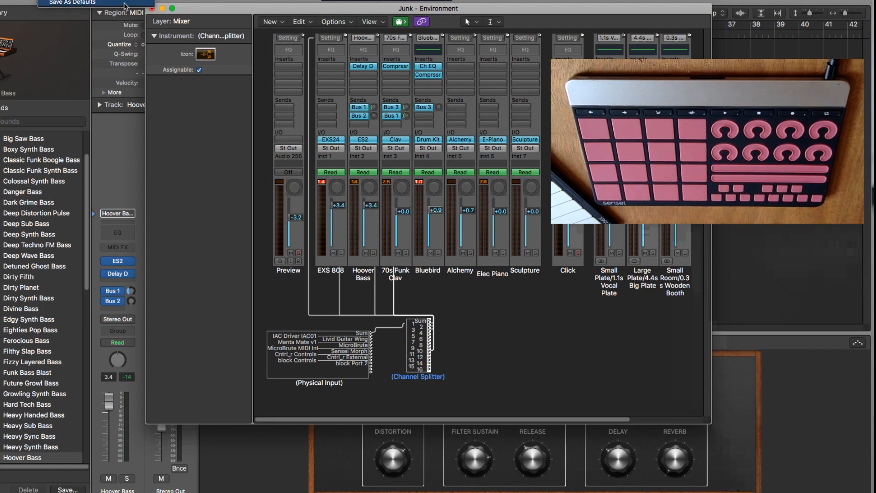
# Delete the Physical Input and Channel Splitter objects from the Mixer layer and close the Environment window.
pyautogui.moveTo(188, 11); pyautogui.dragTo(200, 13)
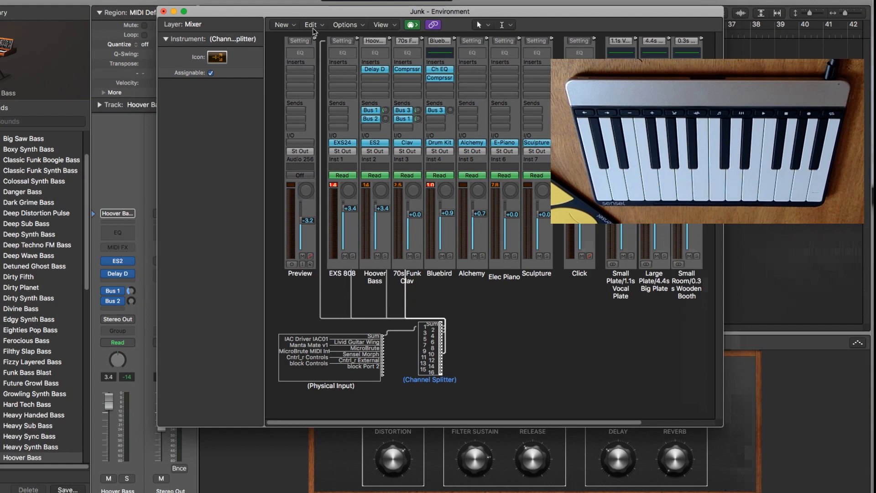
pyautogui.click(477, 25)
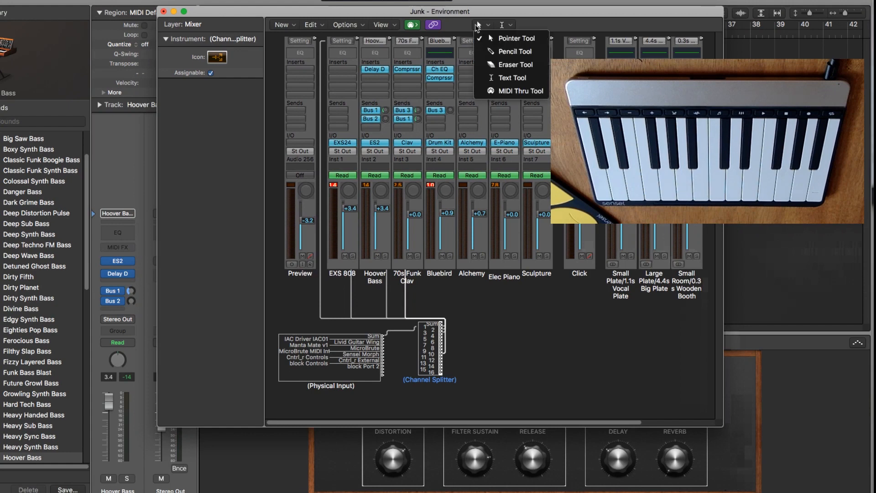
pyautogui.click(433, 257)
pyautogui.moveTo(494, 310); pyautogui.dragTo(286, 403)
pyautogui.press('Delete')
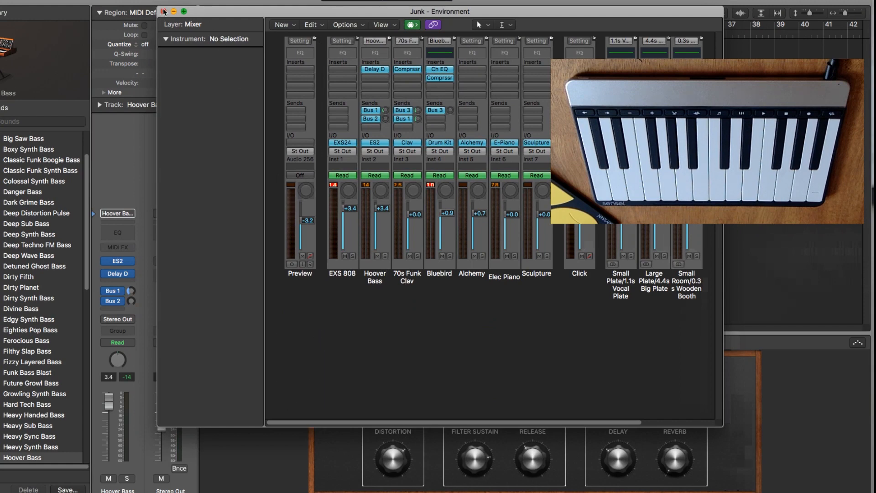
pyautogui.click(163, 12)
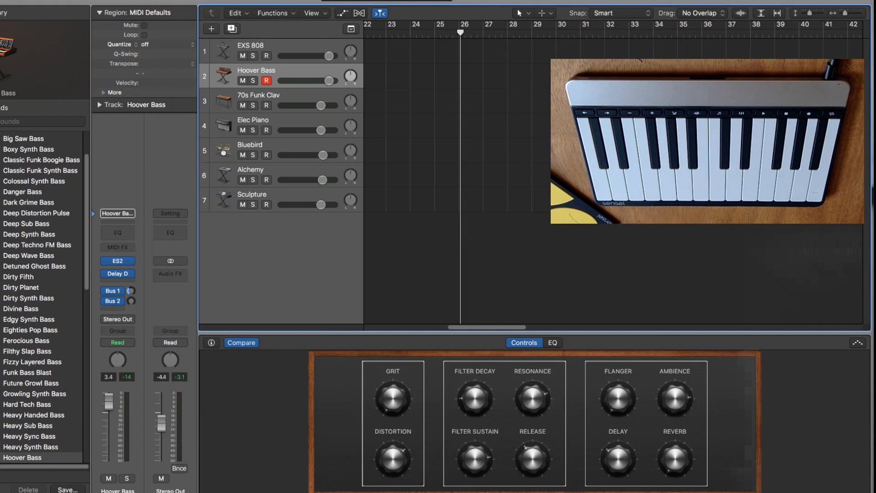
# Select the Alchemy and Sculpture tracks in turn, finishing with the Alchemy track selected.
pyautogui.click(283, 169)
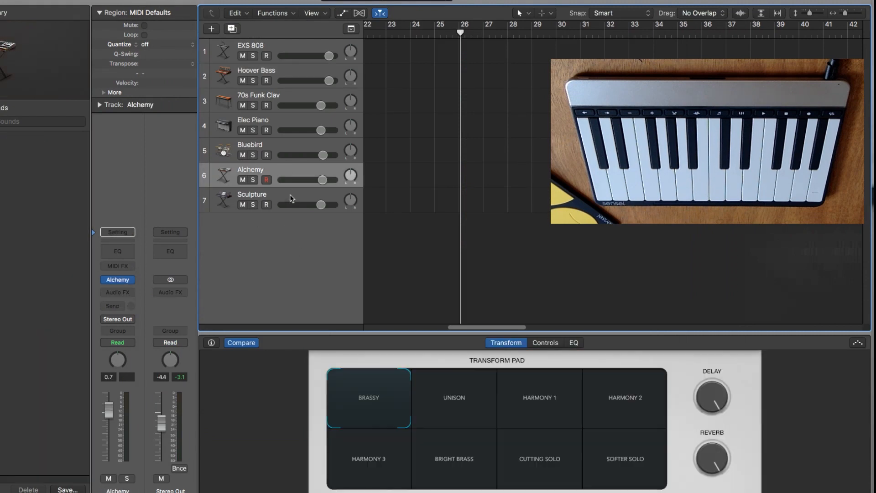
pyautogui.click(291, 198)
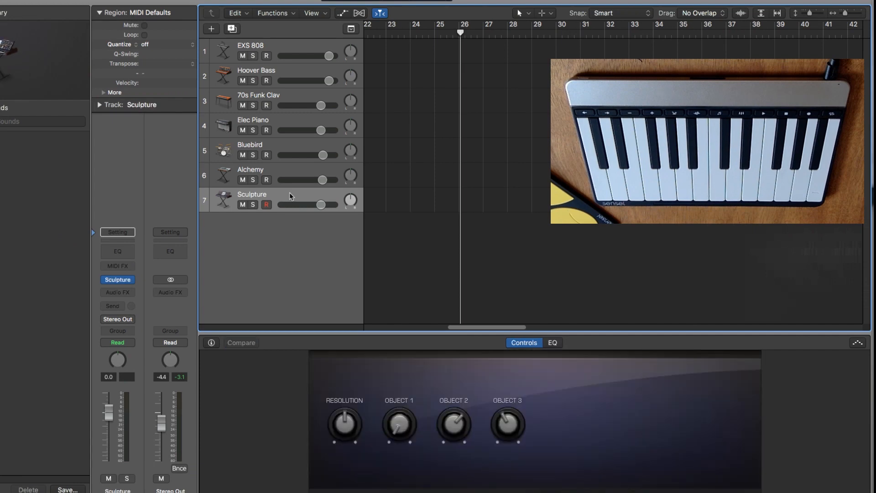
pyautogui.click(293, 173)
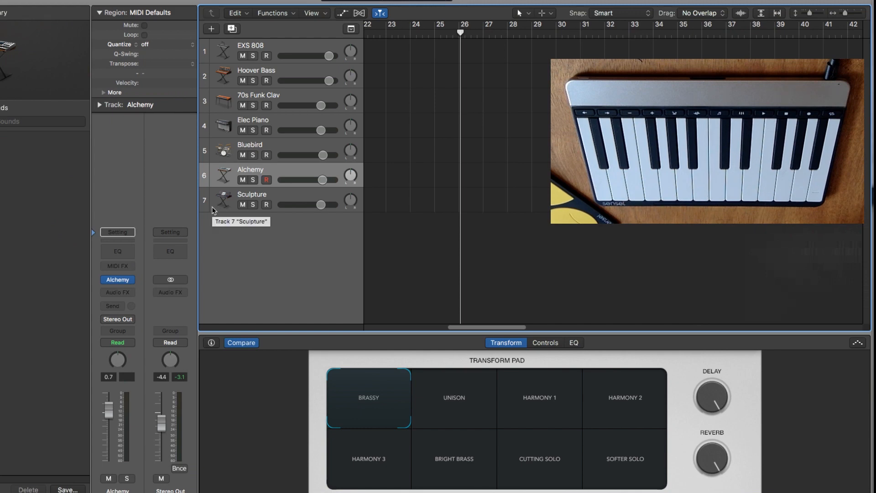
# Switch to SenselApp and add a Piano MPE map for the Piano overlay.
pyautogui.press('super+Tab')
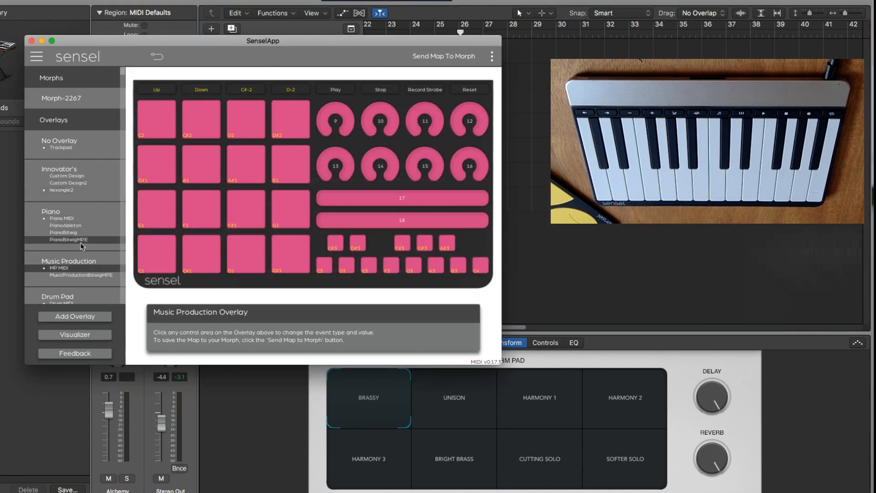
pyautogui.click(73, 317)
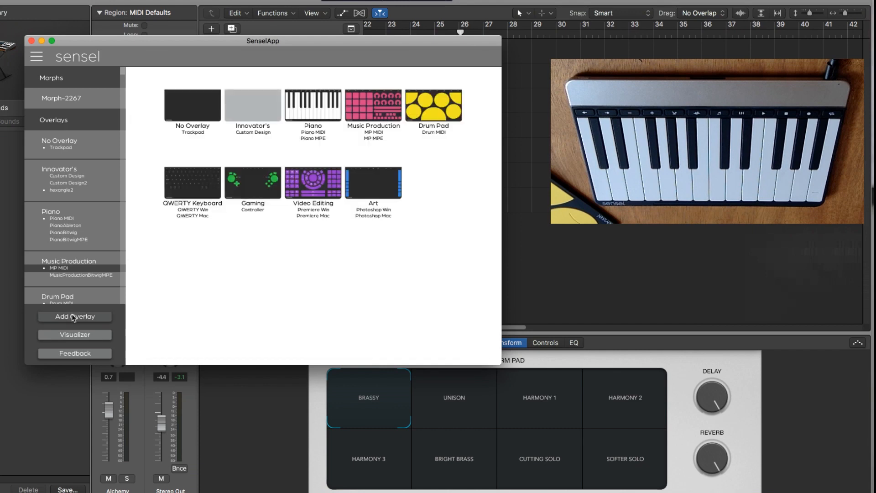
pyautogui.click(308, 138)
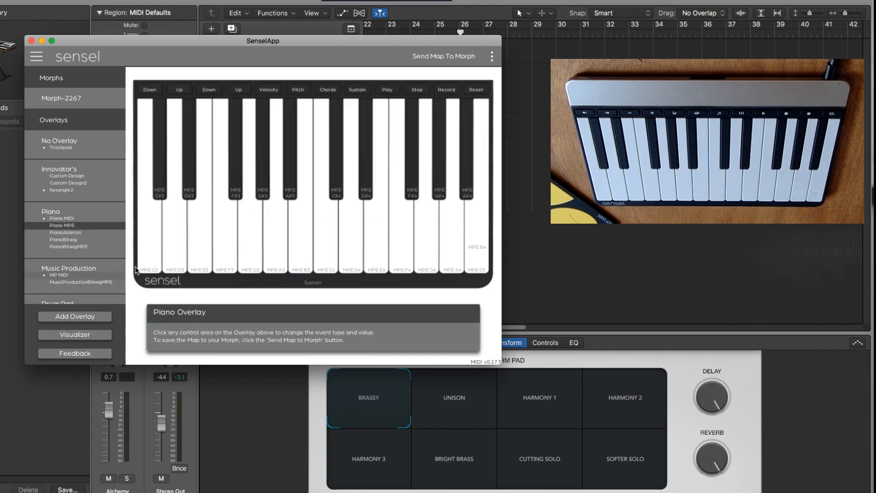
# Check the MPE settings of several piano keys, send the Piano MPE map to the Morph and return to Logic Pro.
pyautogui.click(147, 256)
pyautogui.click(185, 227)
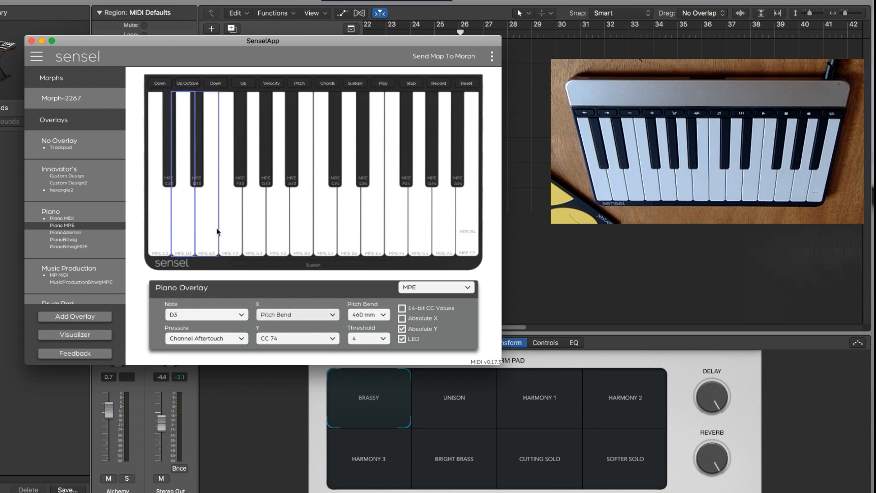
pyautogui.click(248, 230)
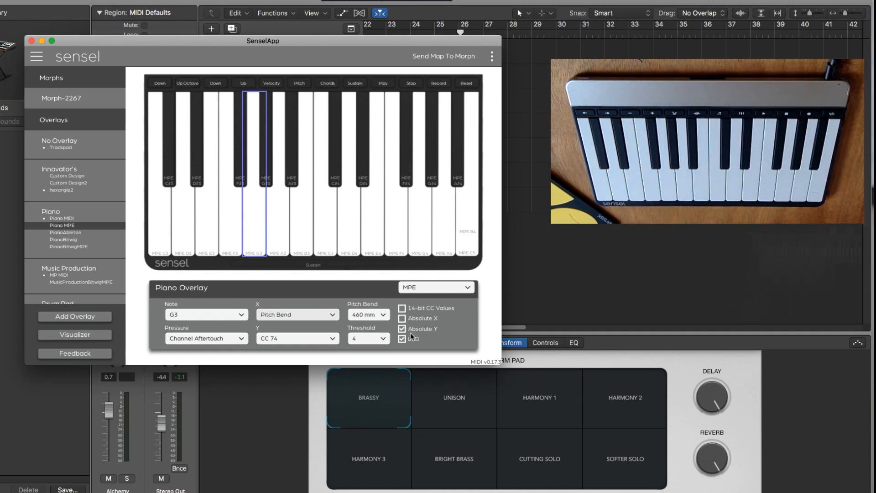
pyautogui.click(465, 56)
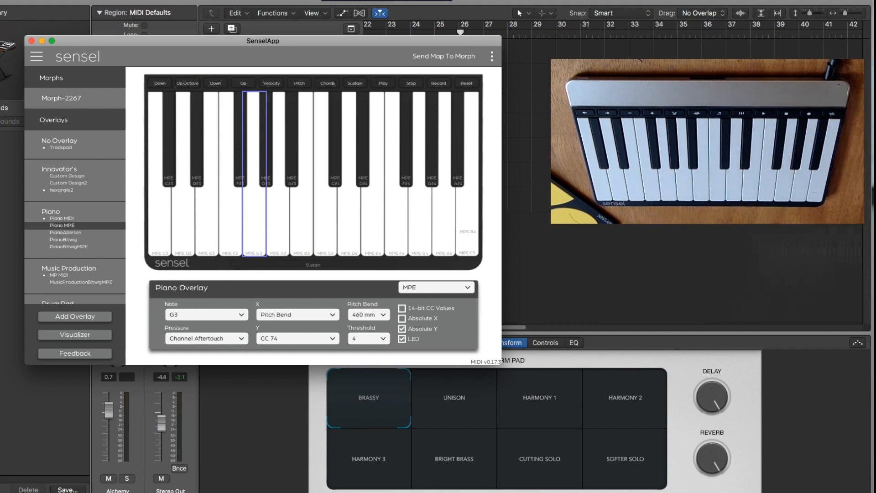
pyautogui.click(158, 31)
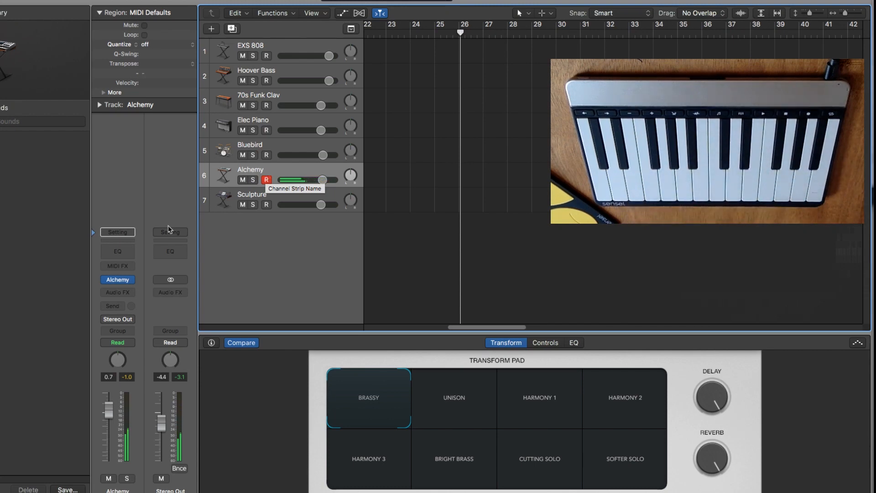
# Open the Alchemy instrument of the selected track and move its window so its source, filter and modulation sections are in view.
pyautogui.moveTo(120, 280)
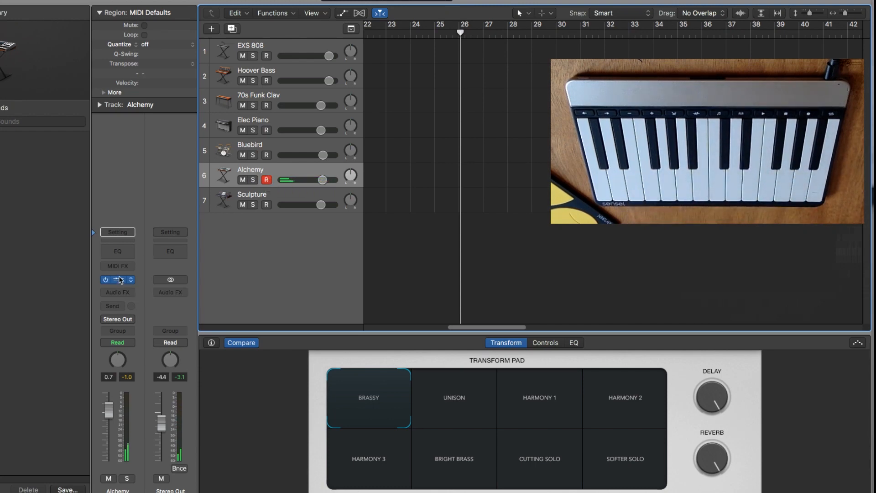
pyautogui.click(117, 280)
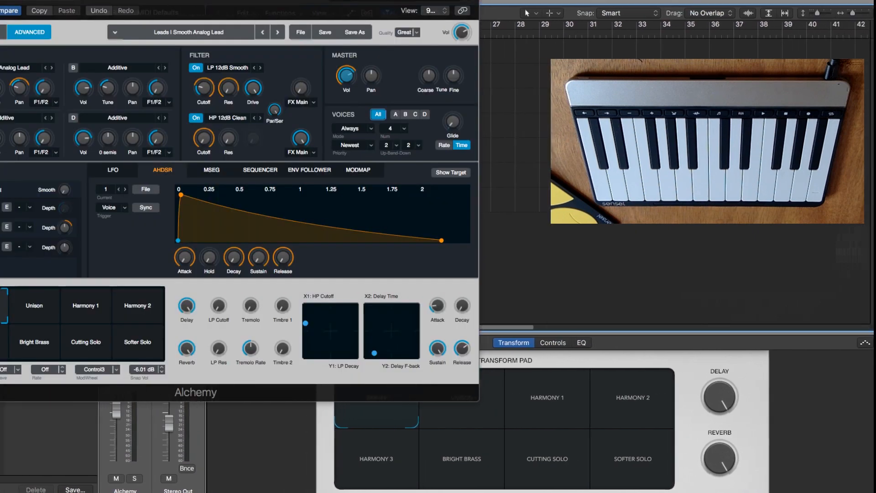
pyautogui.press('super+w')
pyautogui.moveTo(117, 0); pyautogui.dragTo(319, 4)
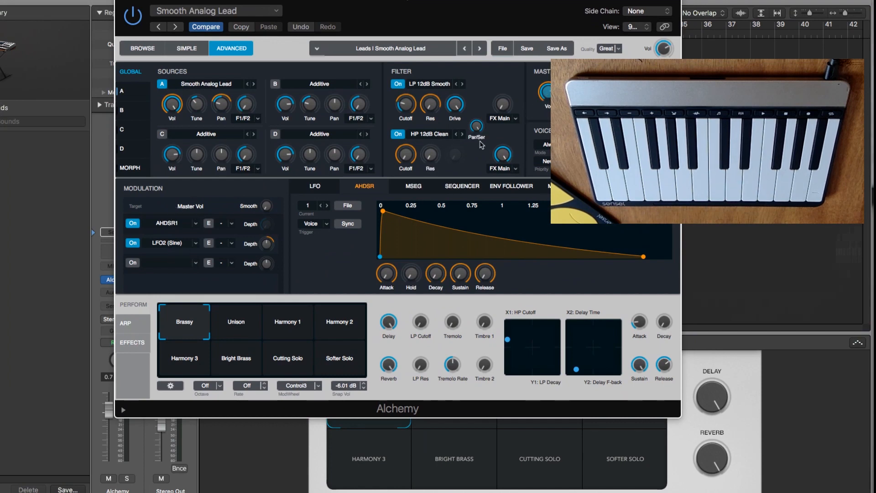
# Show the modulation sources of the LP 12dB Smooth filter's Cutoff and switch off the Aftertouch source.
pyautogui.click(407, 106)
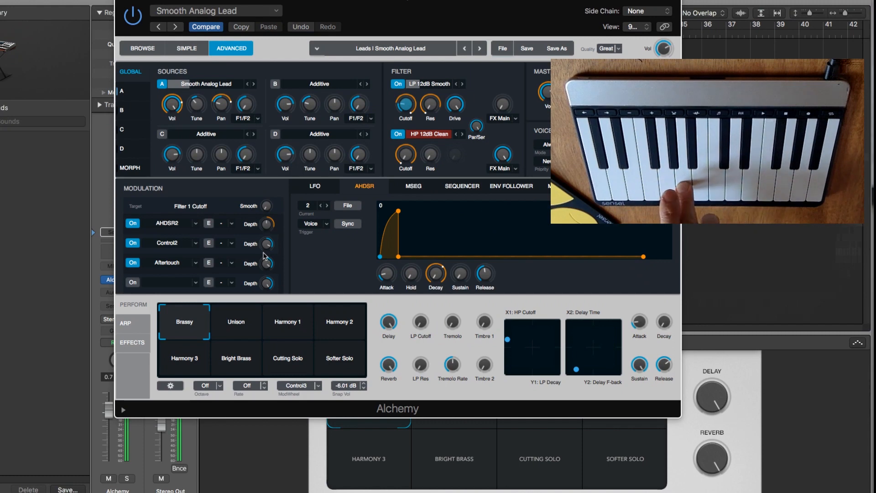
pyautogui.moveTo(263, 257)
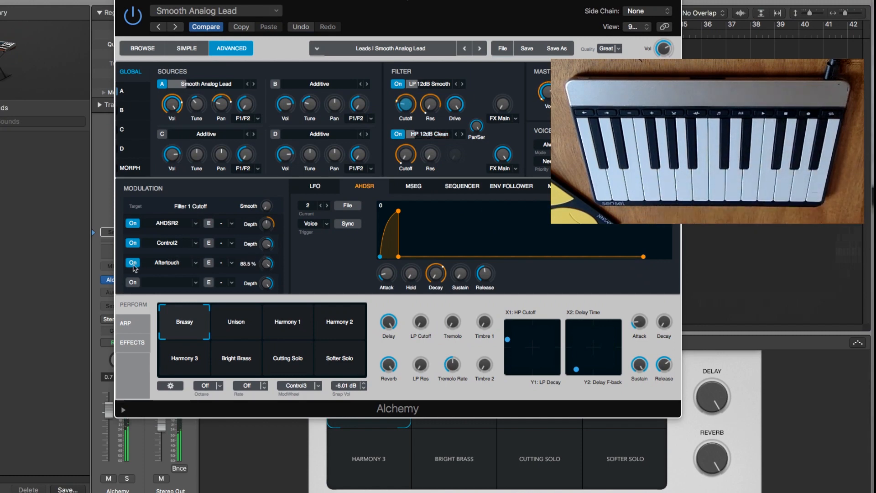
pyautogui.click(132, 263)
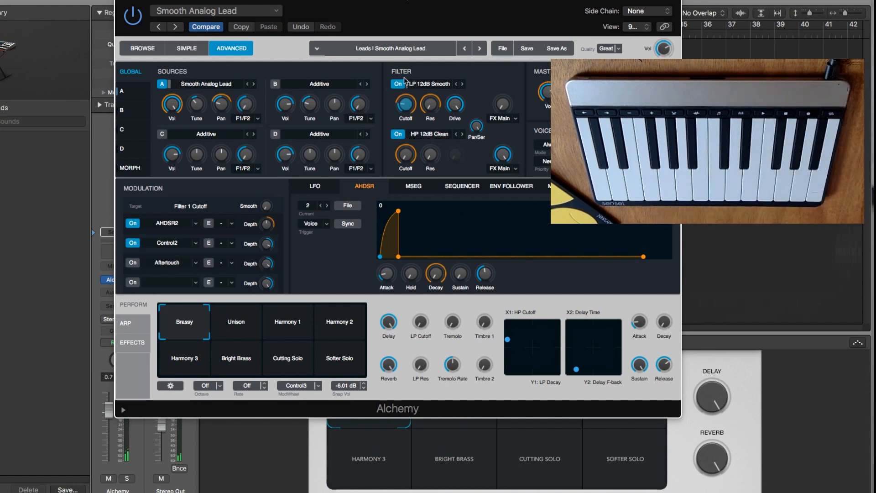
# Assign MIDI Ctrl C (74 Bright) to the empty fourth modulation slot of the LP 12dB Smooth filter's Cutoff.
pyautogui.click(191, 284)
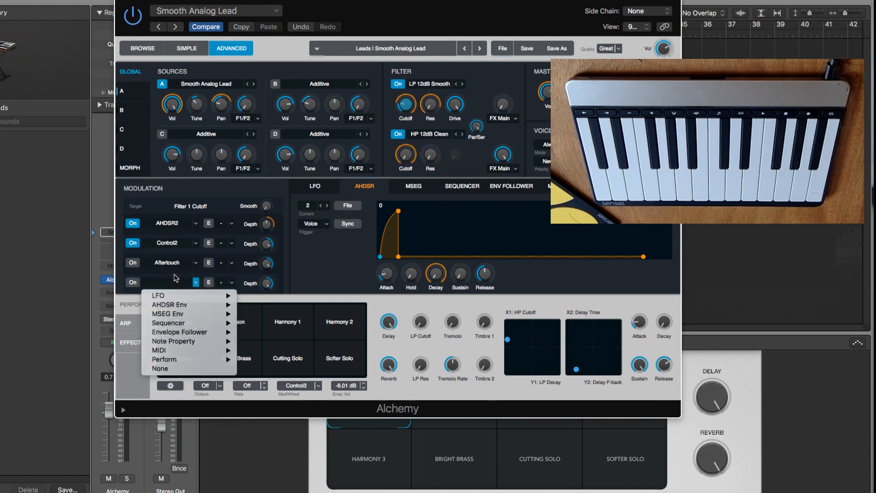
pyautogui.click(173, 284)
pyautogui.click(194, 285)
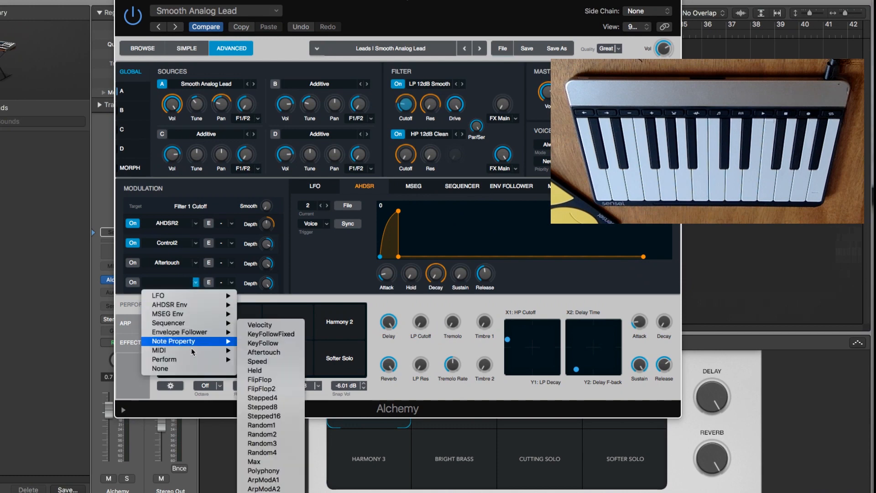
pyautogui.moveTo(192, 354)
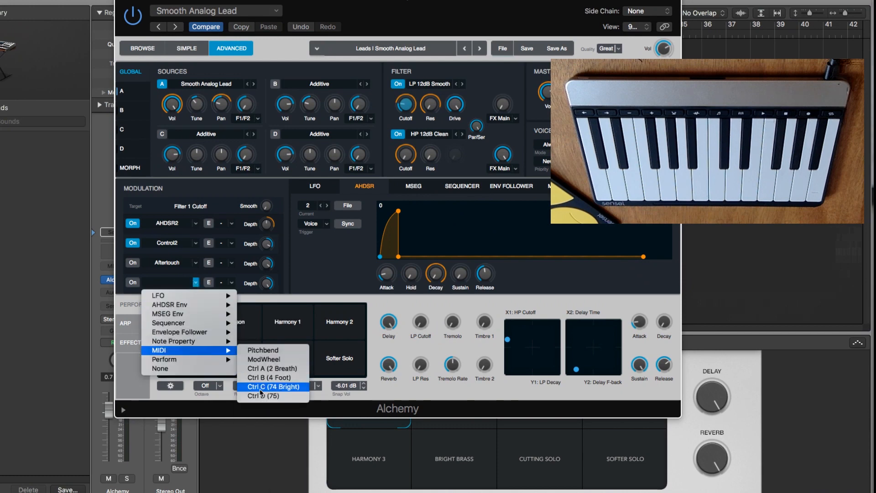
pyautogui.click(258, 387)
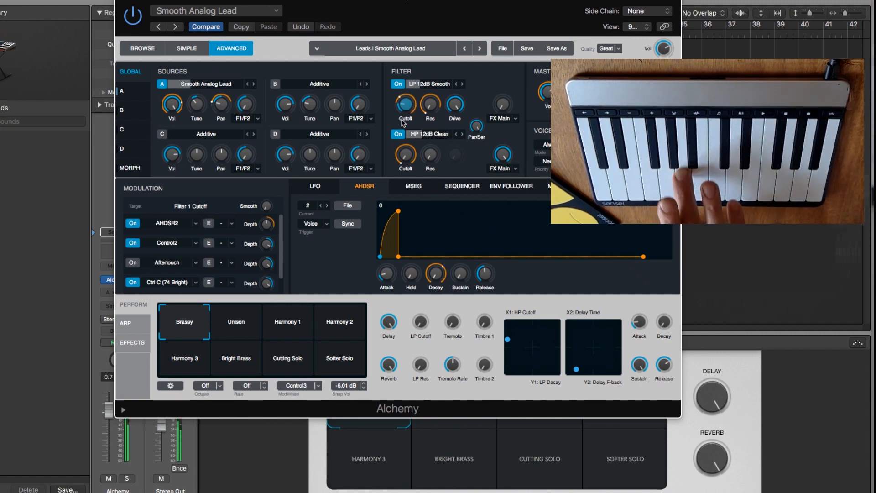
# Raise the LP 12dB Smooth filter's resonance to about 37.2 % and return to the Cutoff's modulation sources.
pyautogui.moveTo(405, 120)
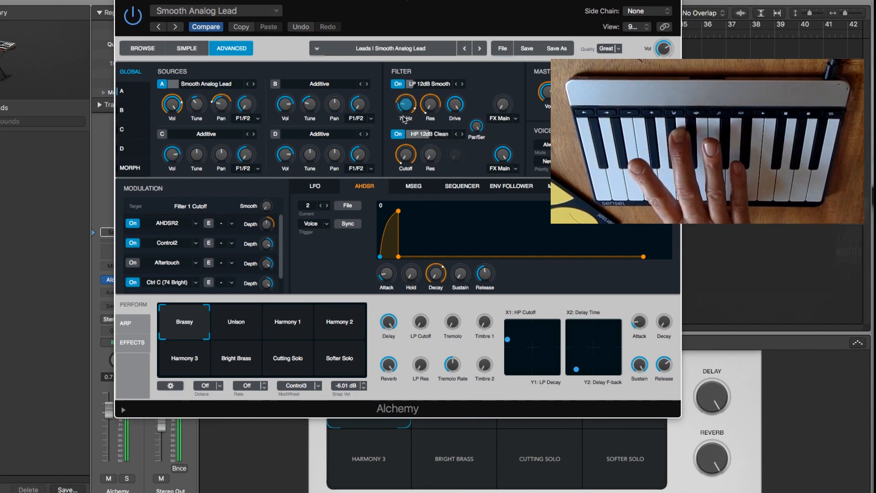
pyautogui.moveTo(269, 280)
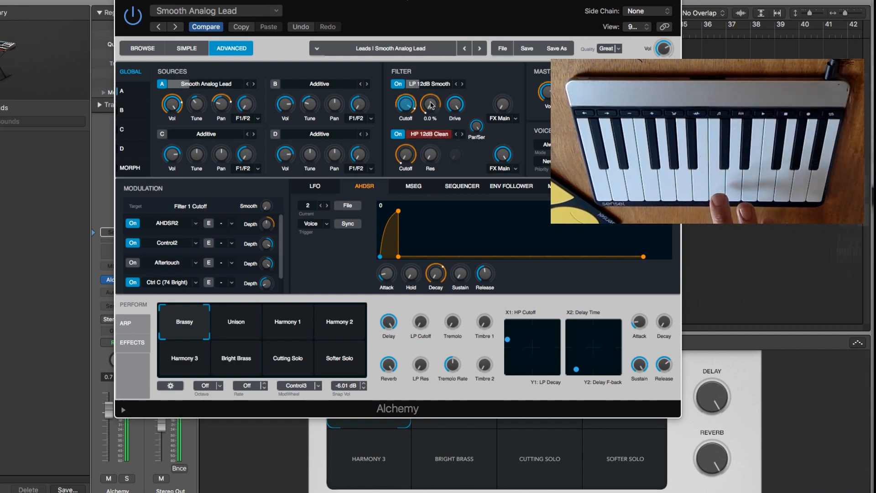
pyautogui.moveTo(430, 102); pyautogui.dragTo(428, 73)
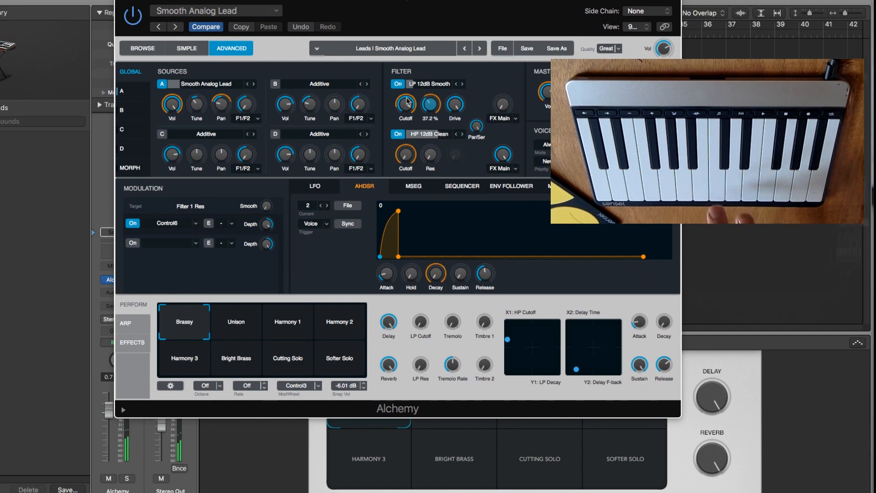
pyautogui.click(406, 102)
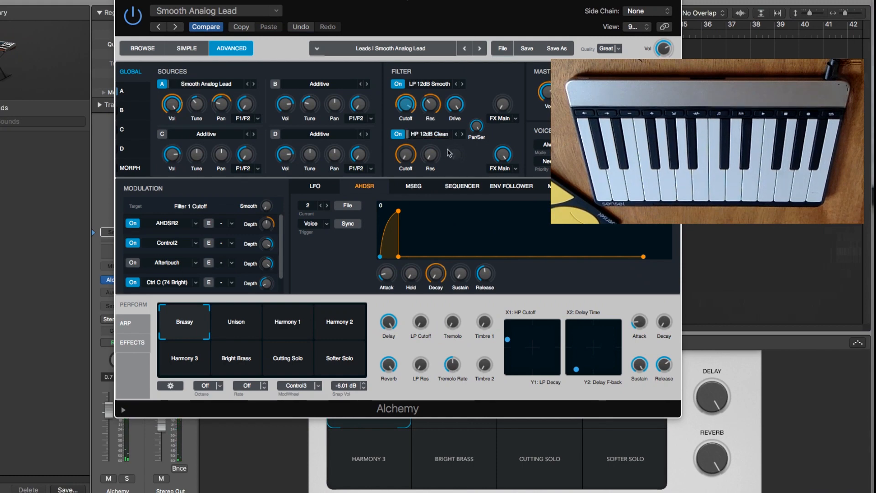
# Add the Aftertouch note property as a modulation source in the empty third slot of the Master Vol.
pyautogui.click(547, 94)
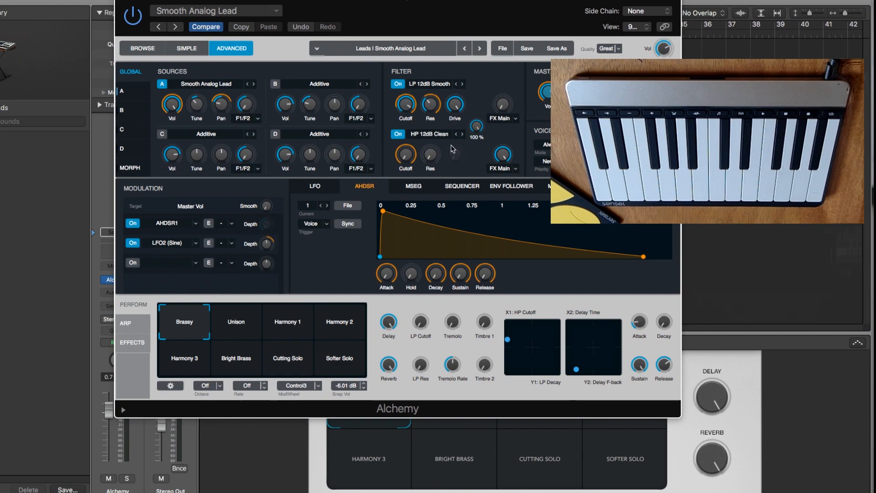
pyautogui.click(196, 263)
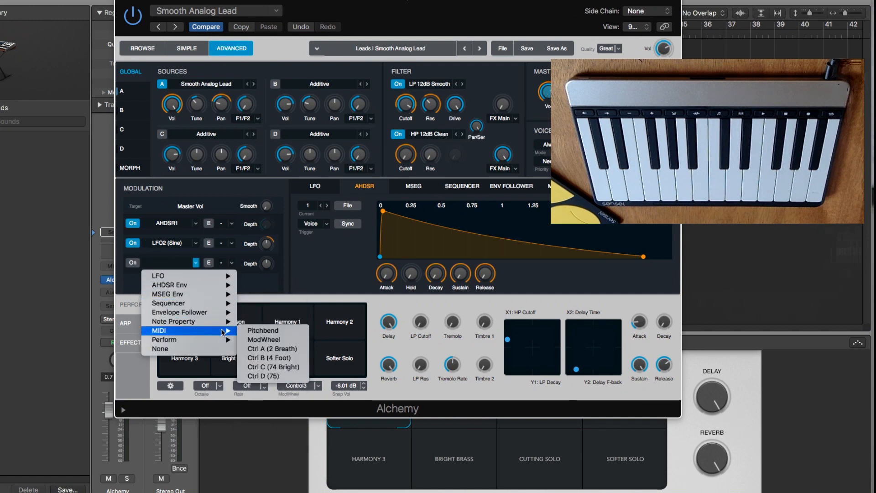
pyautogui.moveTo(212, 343)
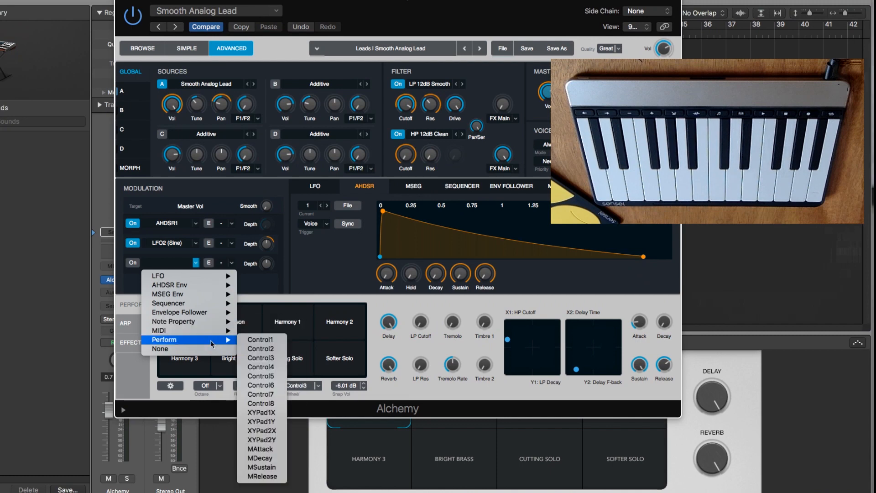
pyautogui.moveTo(212, 322)
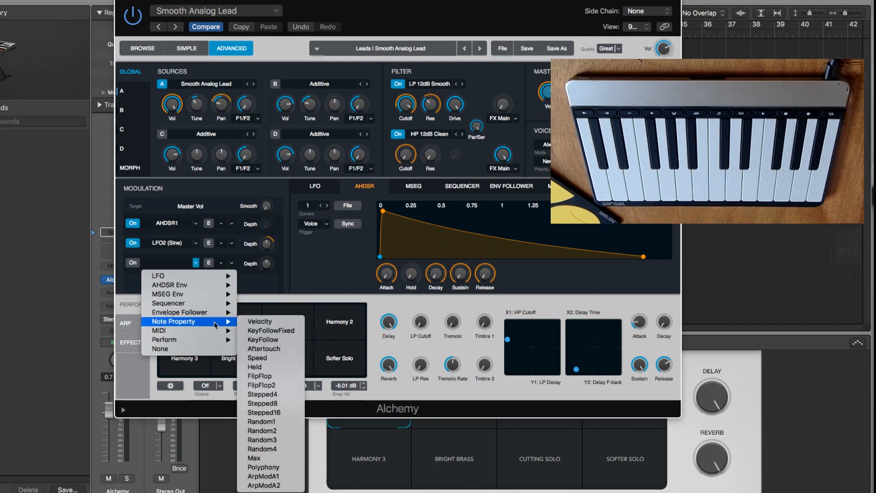
pyautogui.click(256, 350)
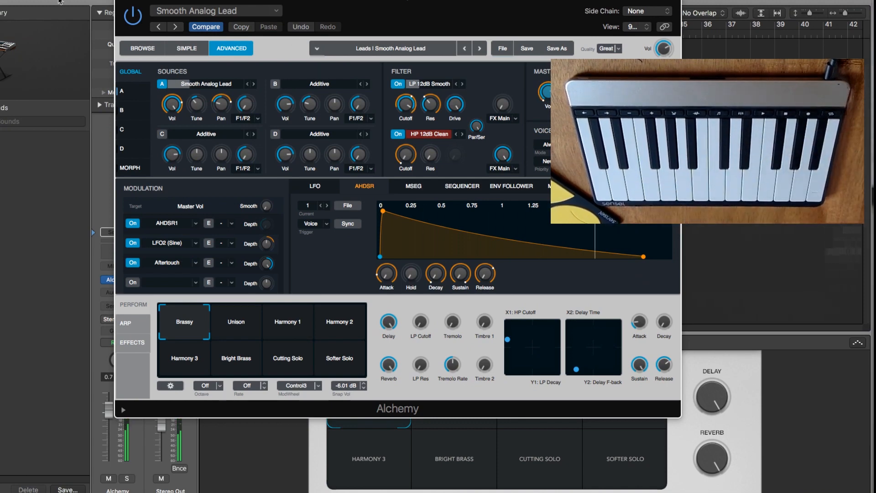
# Close the Alchemy window and select the Sculpture track.
pyautogui.click(123, 2)
pyautogui.click(263, 196)
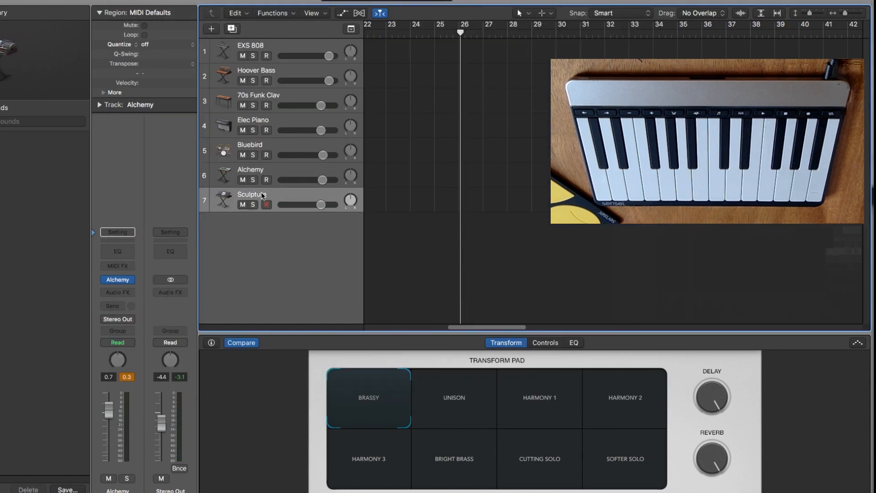
# Open the Sculpture instrument and set its MIDI Mono Mode to On (with common base channel 1).
pyautogui.click(118, 280)
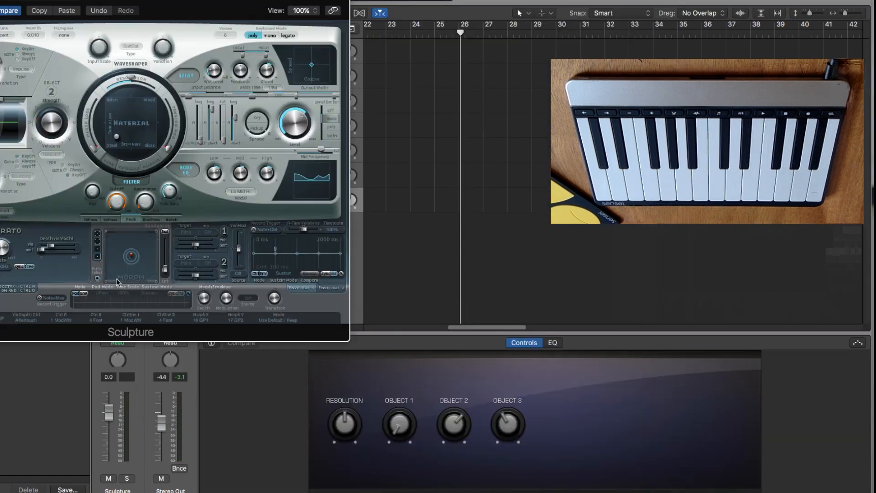
pyautogui.moveTo(93, 2); pyautogui.dragTo(277, 0)
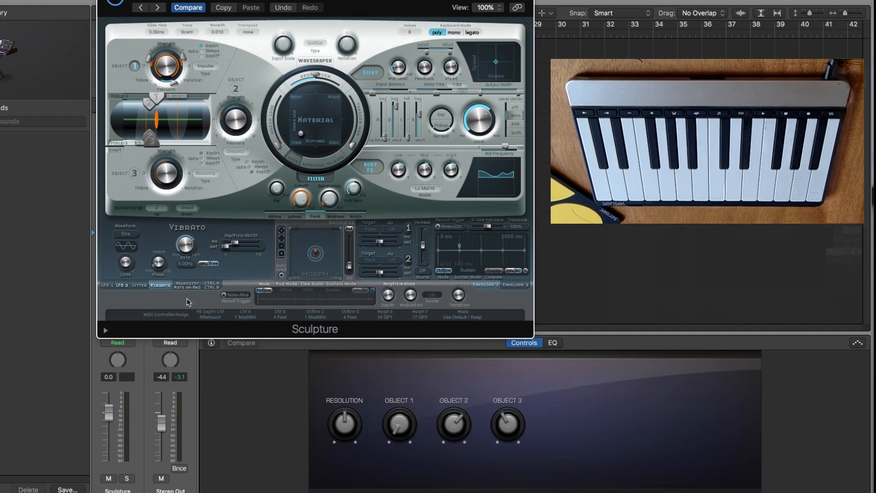
pyautogui.click(212, 285)
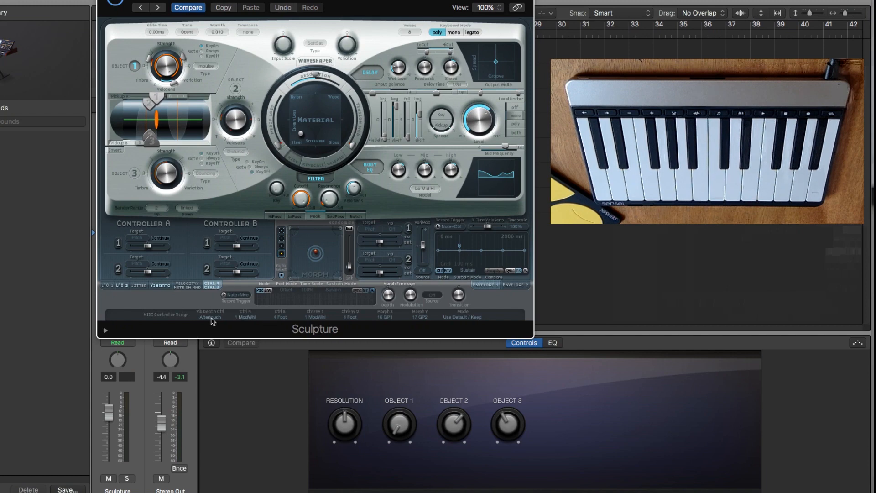
pyautogui.click(107, 331)
pyautogui.click(214, 342)
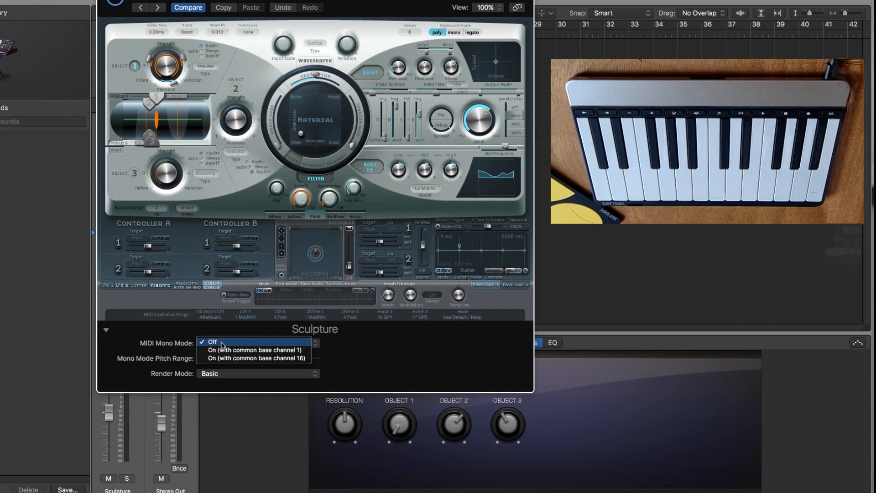
pyautogui.click(223, 351)
# Open Alchemy on its track, set its MIDI Mono Mode to On (with common base channel 1) and check its Ctrl C assignment.
pyautogui.moveTo(124, 7); pyautogui.dragTo(393, 9)
pyautogui.click(250, 174)
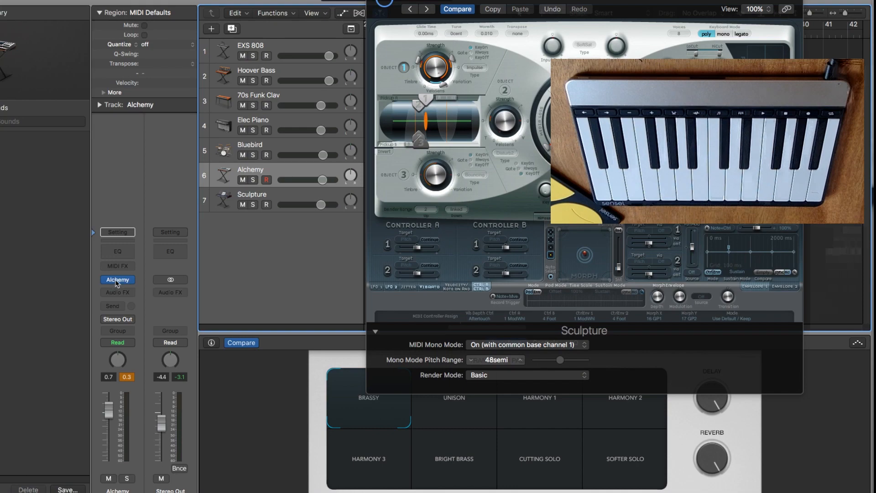
pyautogui.click(117, 280)
pyautogui.click(117, 280)
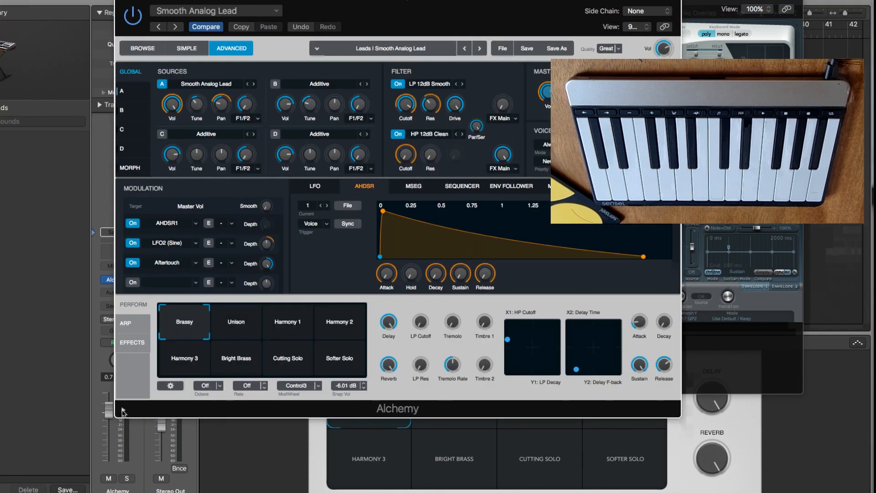
pyautogui.click(123, 411)
pyautogui.click(246, 420)
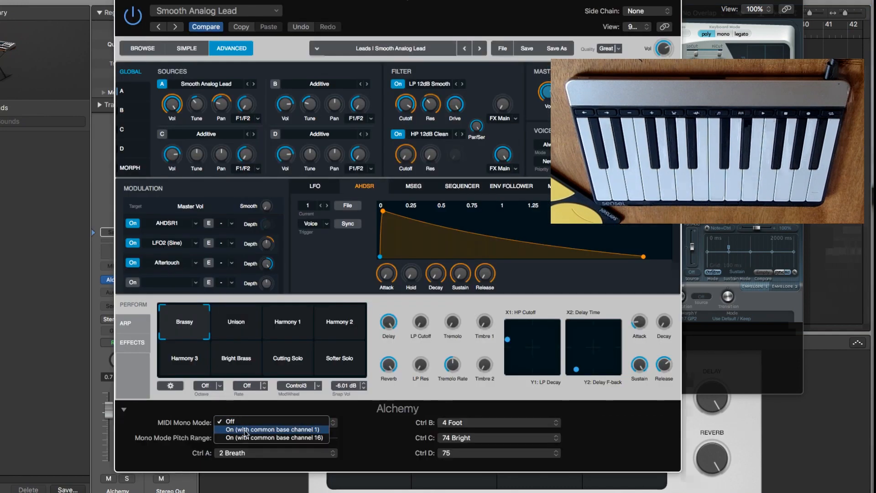
pyautogui.click(245, 430)
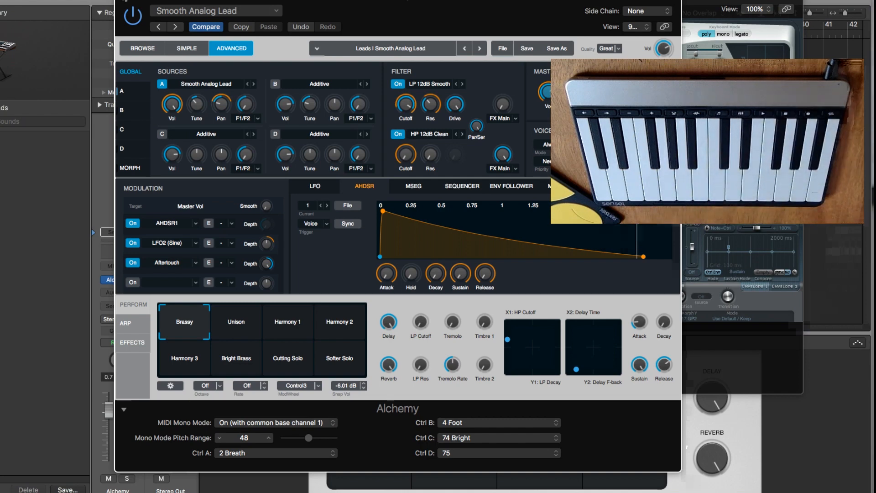
pyautogui.click(442, 439)
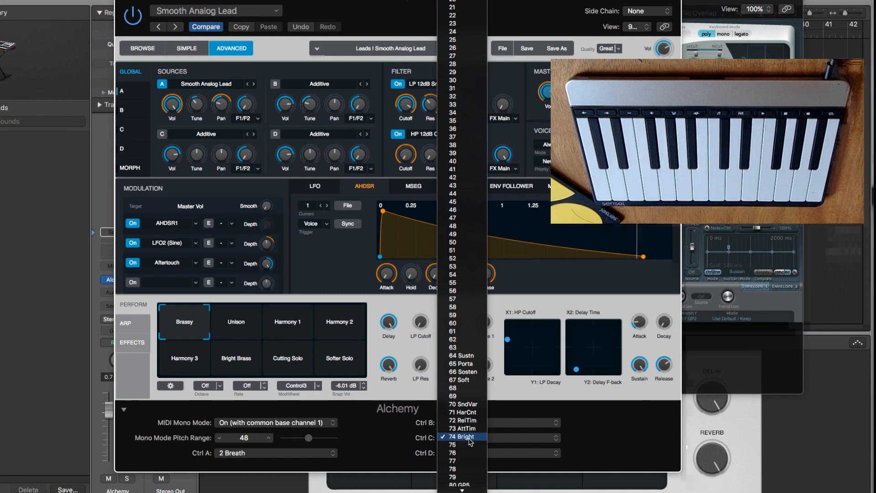
pyautogui.click(416, 439)
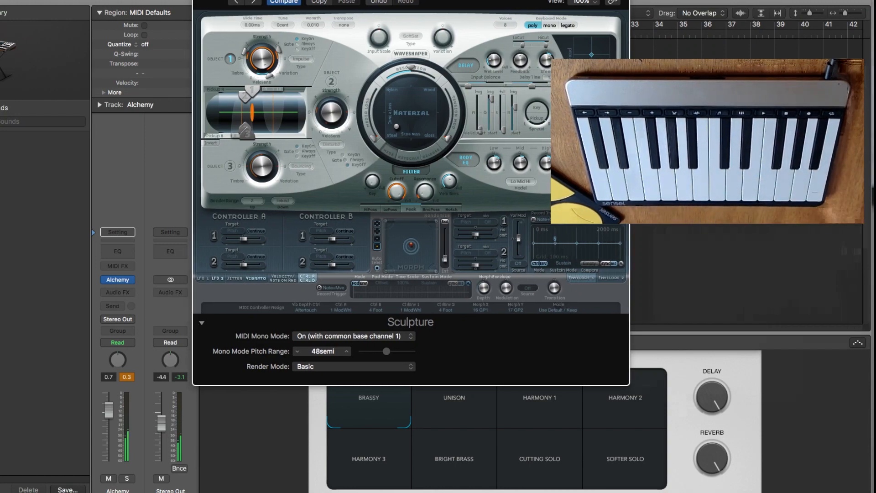
# Return to the Sculpture track and assign Sculpture's Ctrl B to MIDI CC 74 Bright.
pyautogui.moveTo(365, 0); pyautogui.dragTo(551, 1)
pyautogui.click(288, 196)
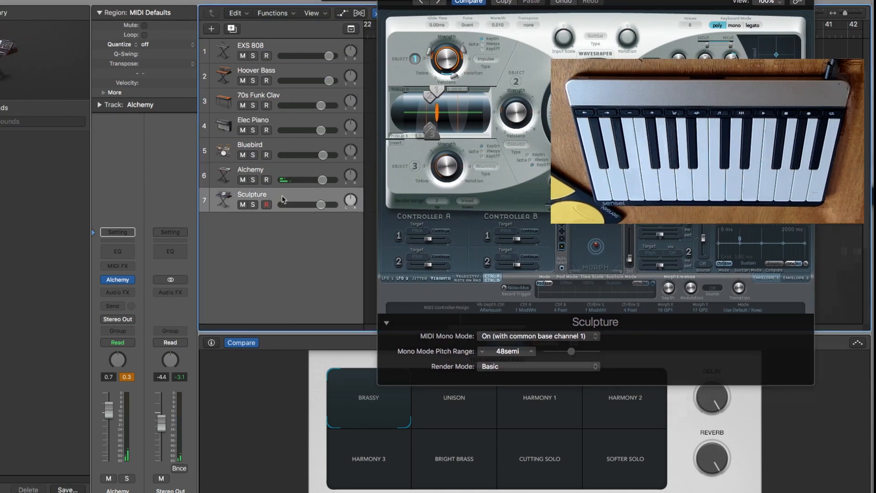
pyautogui.moveTo(548, 0); pyautogui.dragTo(388, 1)
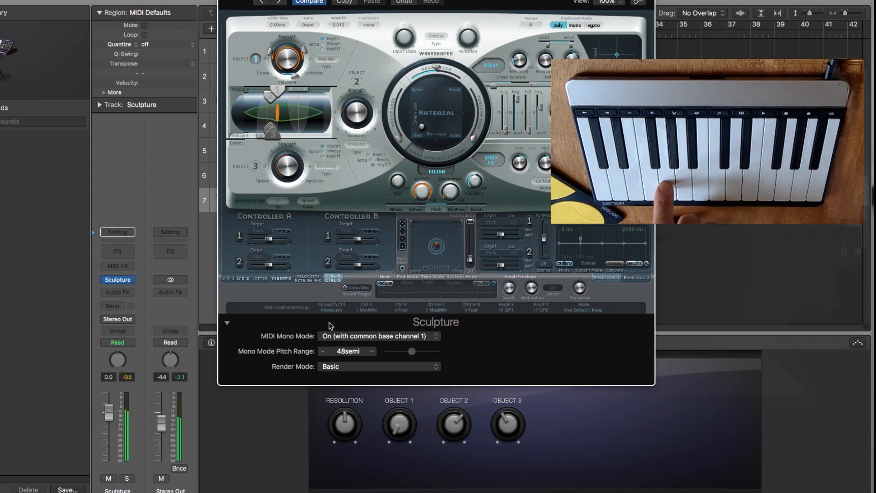
pyautogui.click(228, 325)
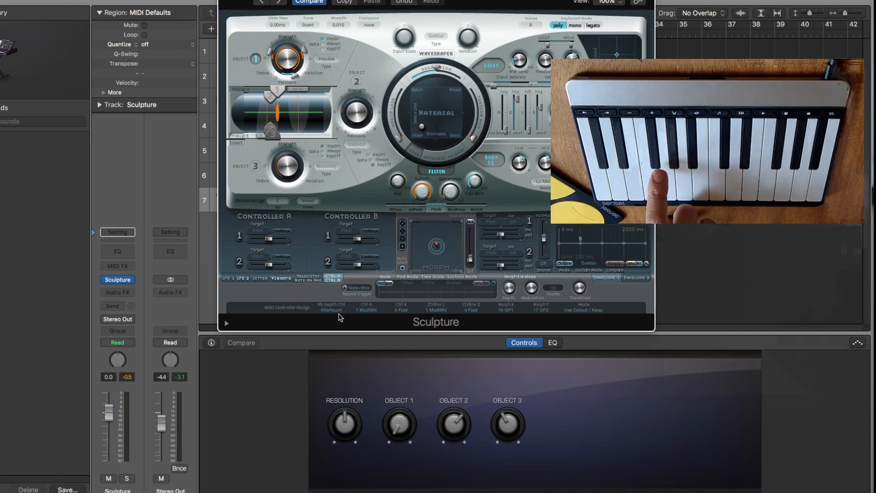
pyautogui.click(400, 310)
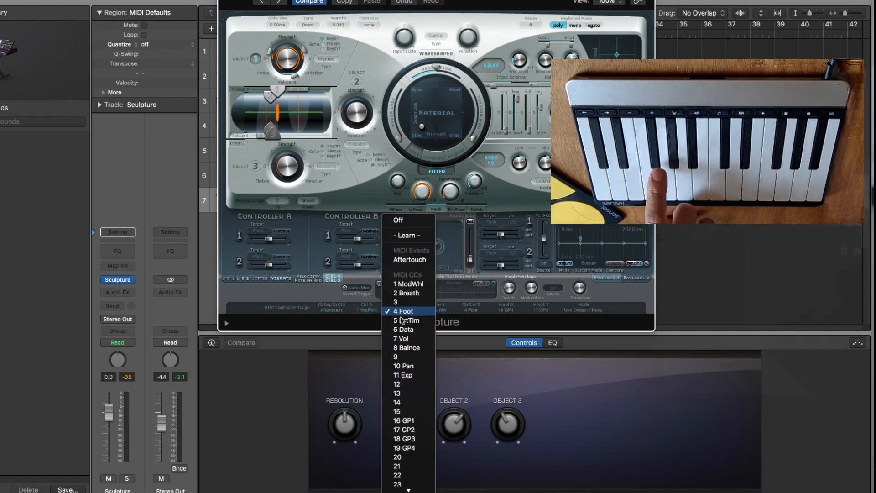
pyautogui.scroll(-10, 405, 392)
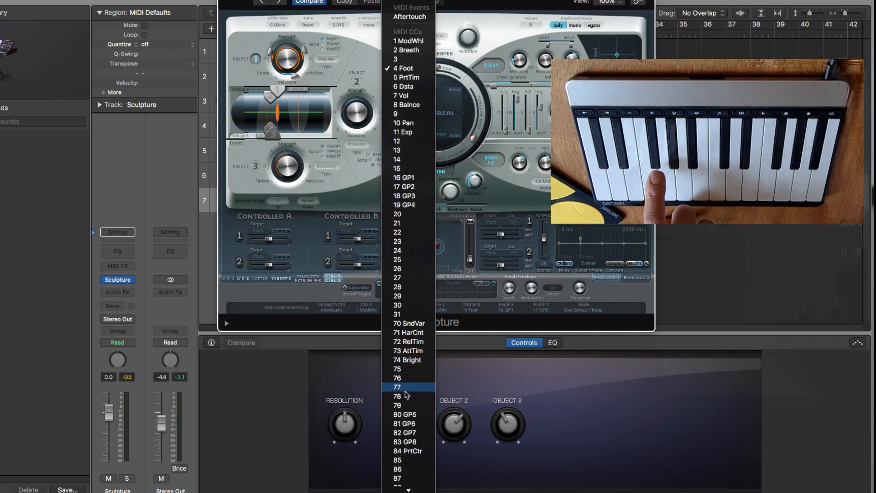
pyautogui.click(407, 360)
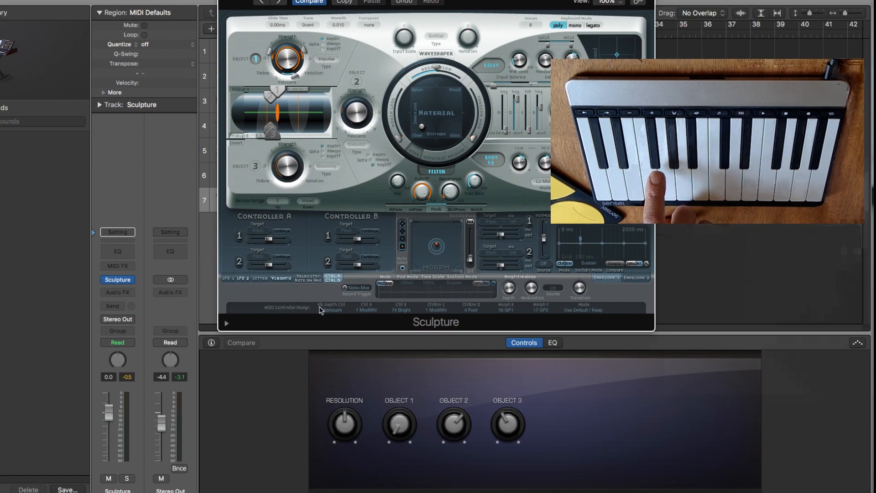
# Keep Aftertouch as the Vib Depth Ctrl source and set Controller B's first target to Filter Cutoff.
pyautogui.click(334, 312)
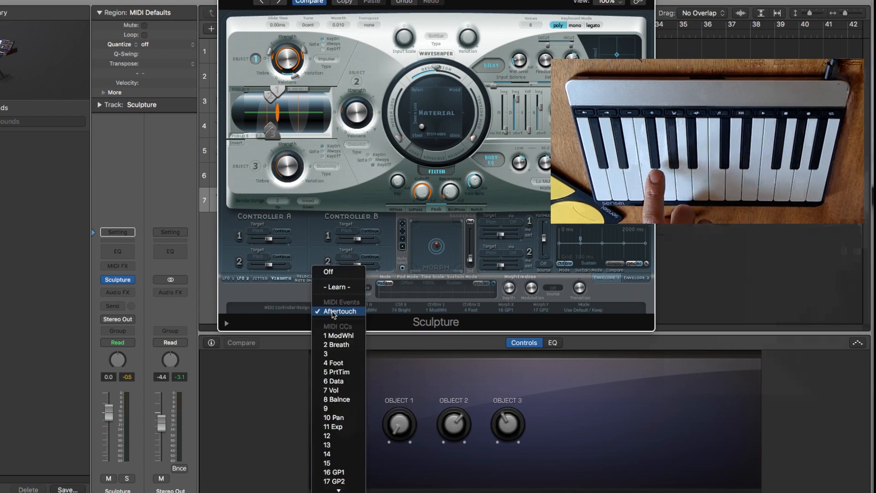
pyautogui.click(333, 313)
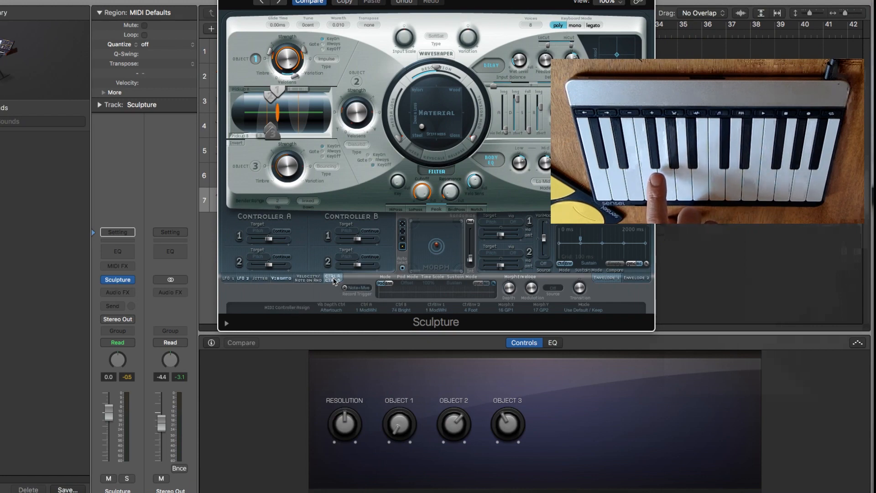
pyautogui.click(314, 279)
pyautogui.click(333, 277)
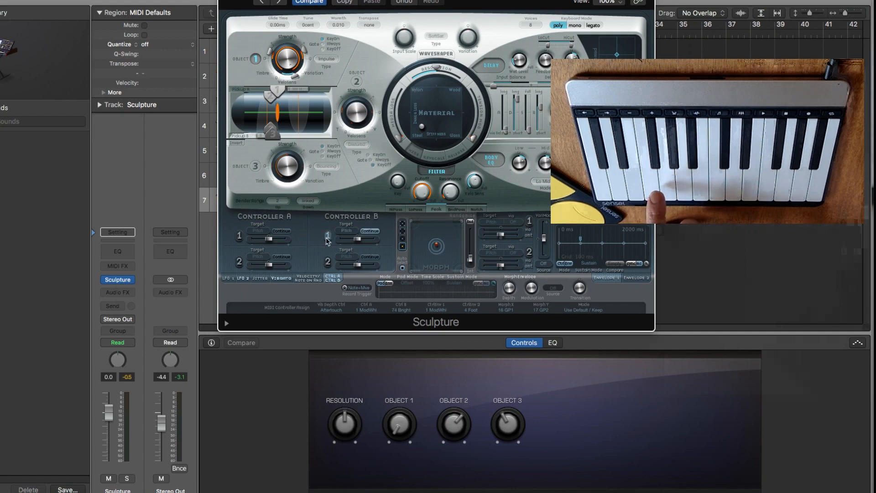
pyautogui.click(346, 231)
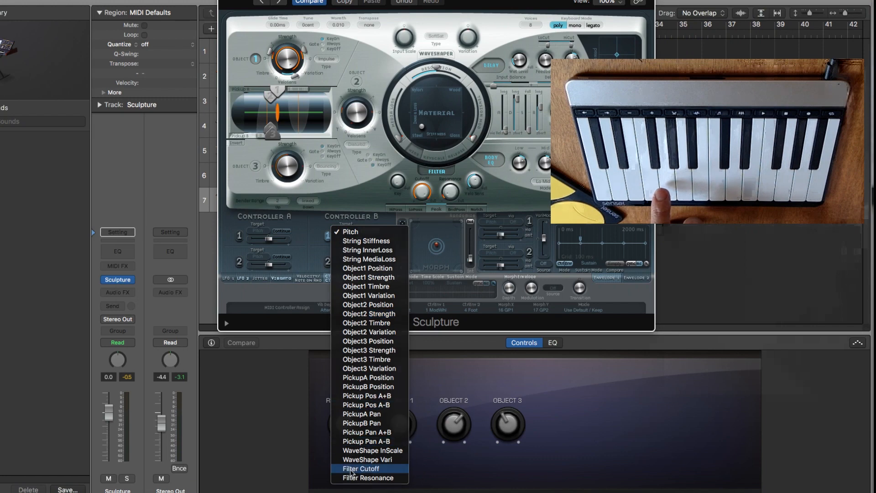
pyautogui.click(353, 469)
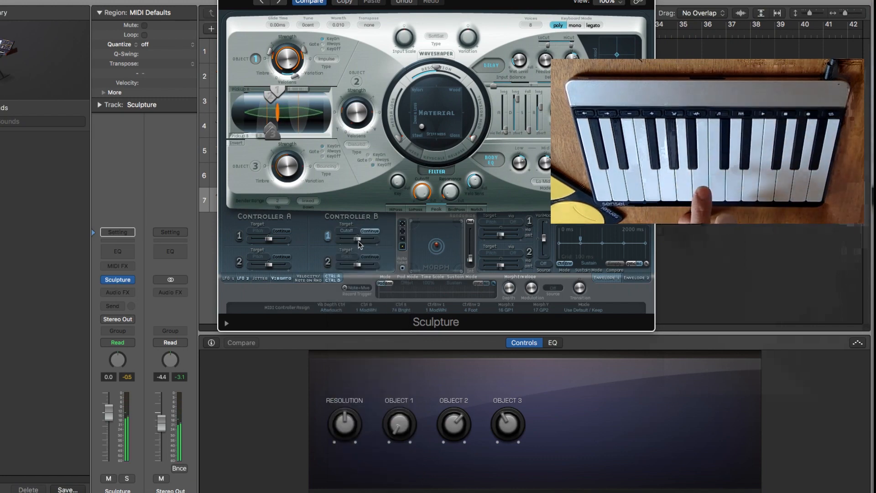
# Try a high positive and a negative modulation amount for Controller B's Filter Cutoff target.
pyautogui.moveTo(359, 240); pyautogui.dragTo(382, 238)
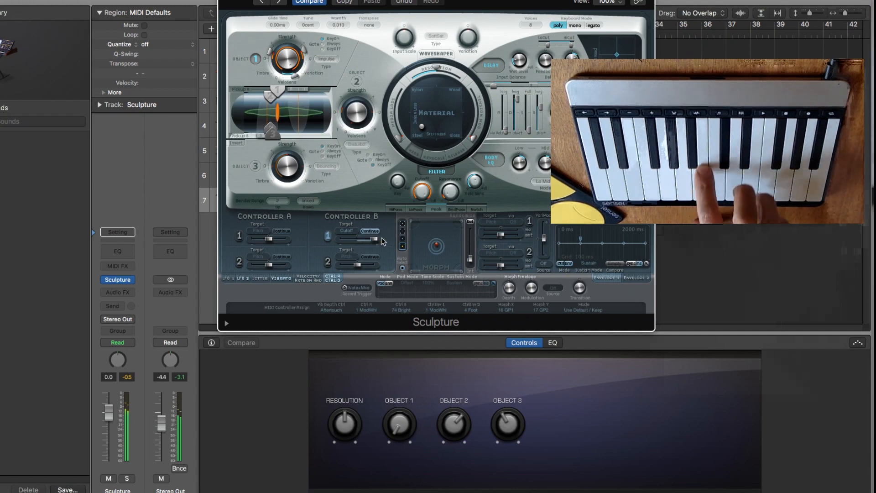
pyautogui.moveTo(375, 239); pyautogui.dragTo(304, 246)
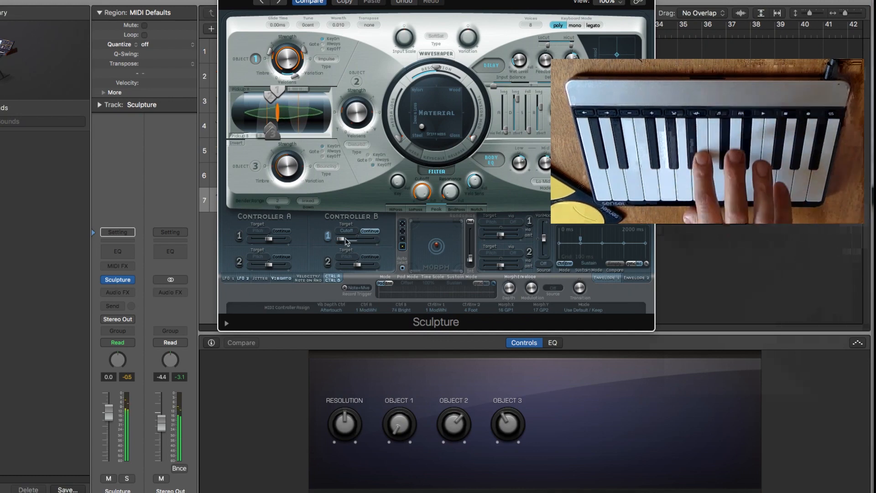
pyautogui.click(366, 231)
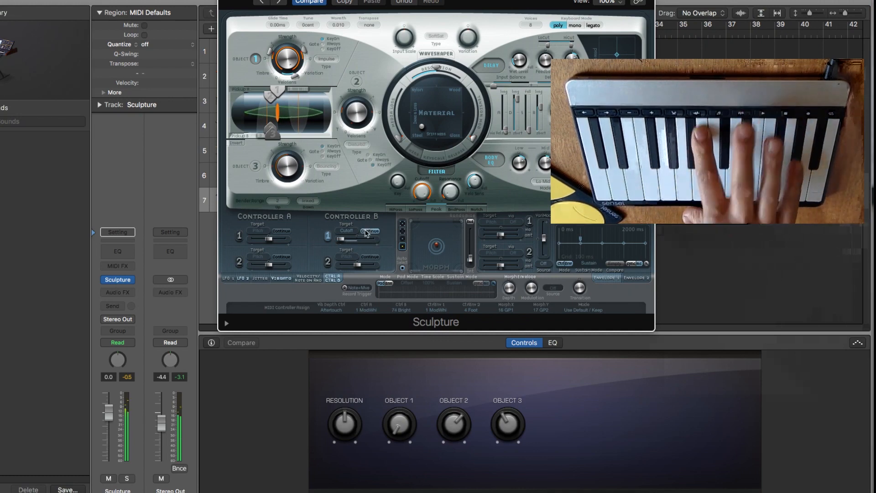
# Switch the filter to LoPass and balance its cutoff against a fairly strong positive Controller B modulation amount.
pyautogui.moveTo(419, 190); pyautogui.dragTo(428, 225)
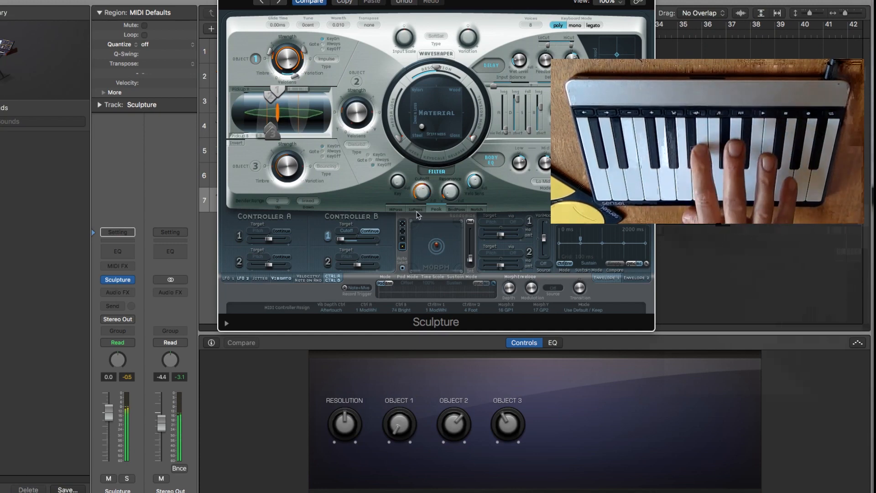
pyautogui.click(416, 210)
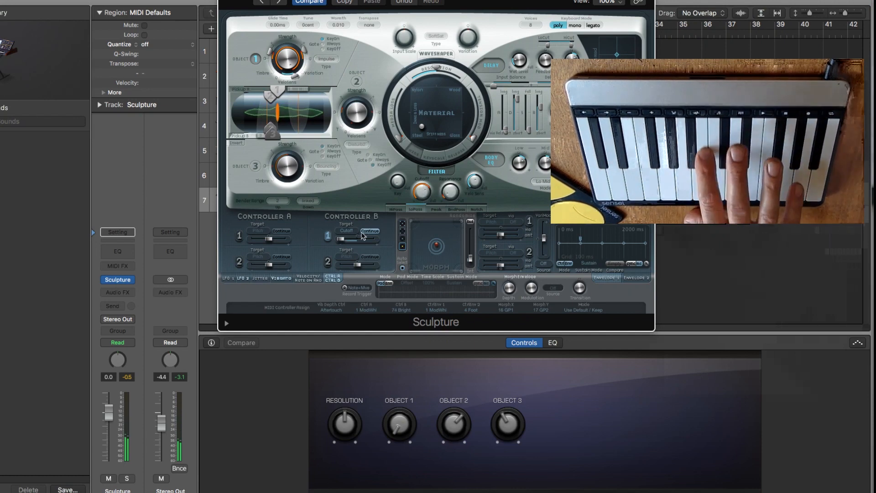
pyautogui.moveTo(341, 239); pyautogui.dragTo(401, 236)
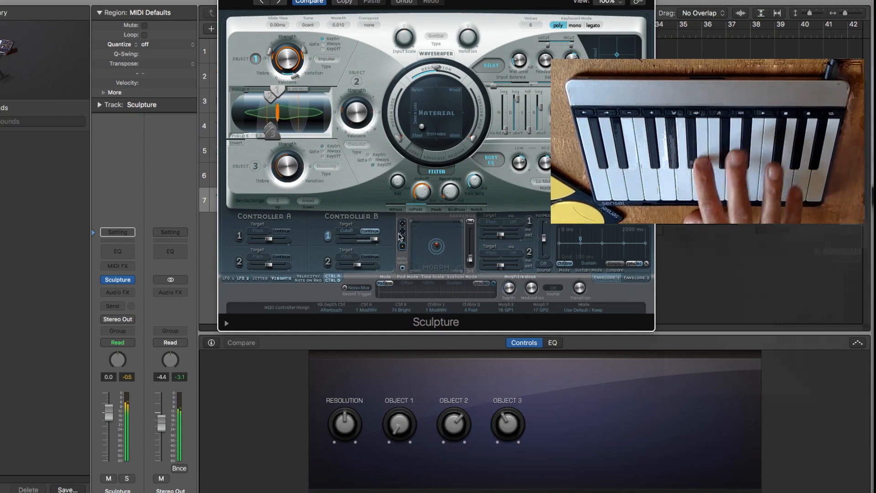
pyautogui.moveTo(421, 193); pyautogui.dragTo(418, 238)
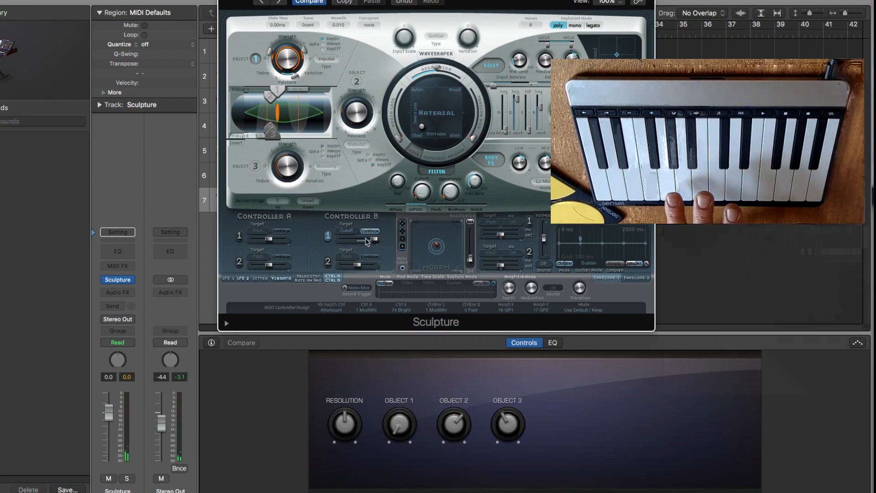
pyautogui.moveTo(374, 239); pyautogui.dragTo(368, 239)
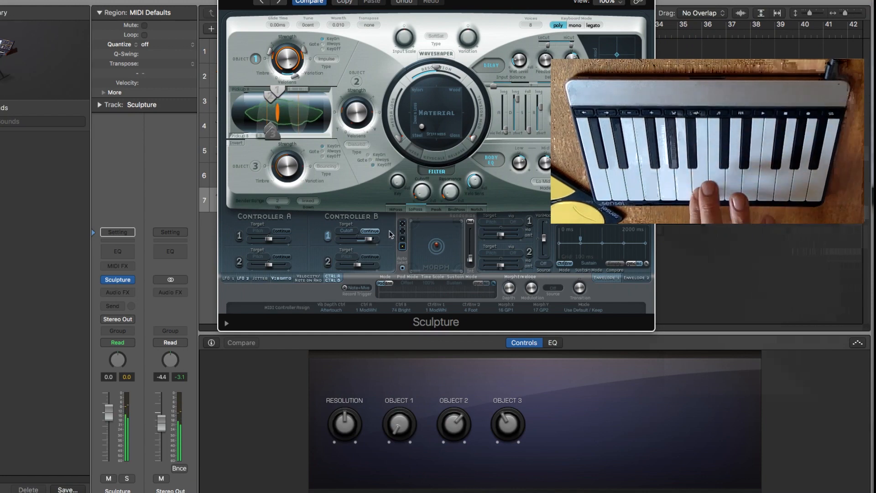
pyautogui.click(416, 209)
pyautogui.click(422, 193)
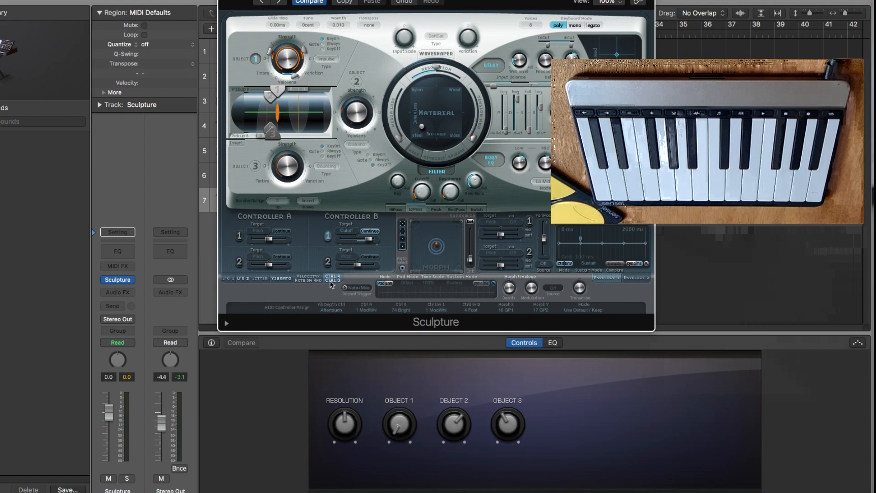
# Set the maximum vibrato Depth via Vib Ctrl to about the middle of its range and close the Sculpture window.
pyautogui.click(281, 280)
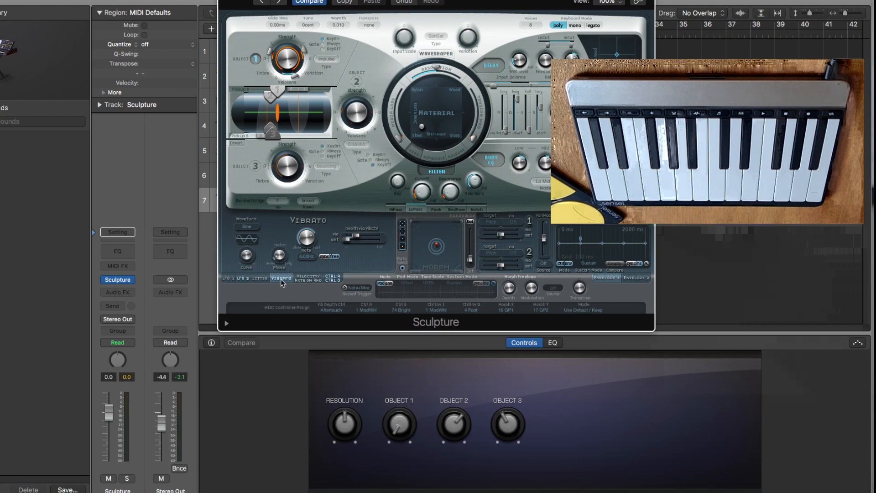
pyautogui.click(357, 238)
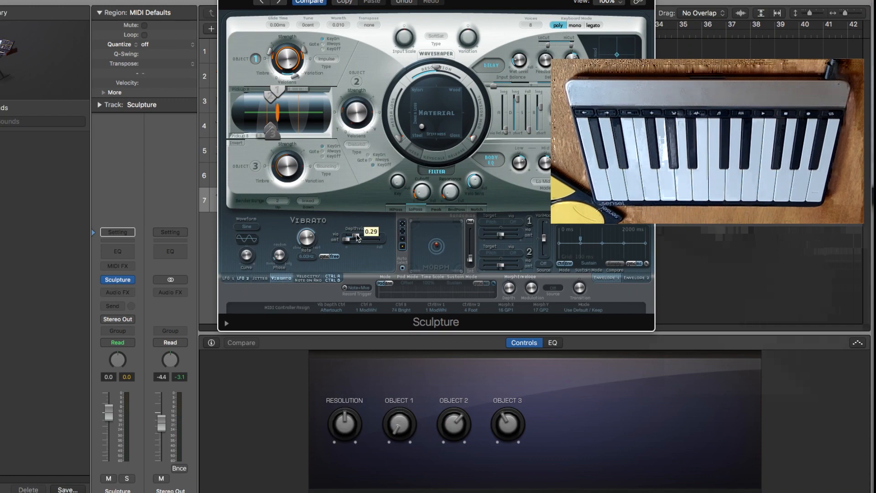
pyautogui.moveTo(357, 238); pyautogui.dragTo(364, 235)
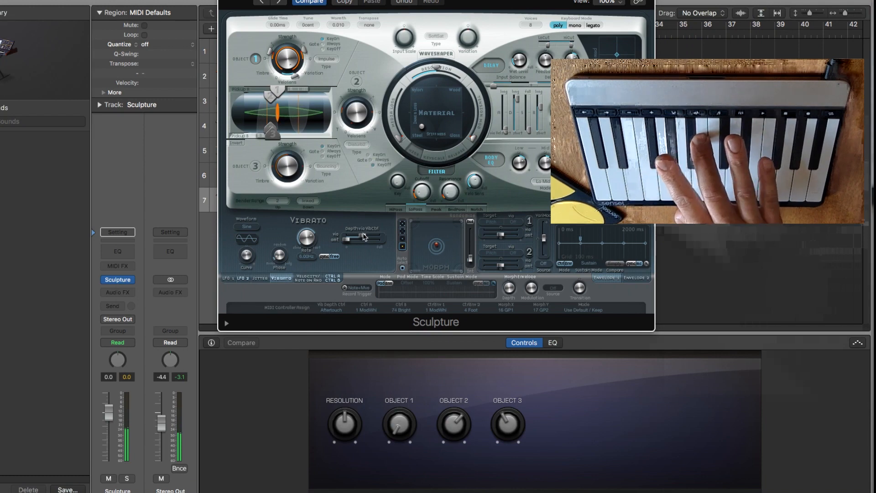
pyautogui.moveTo(364, 238); pyautogui.dragTo(382, 238)
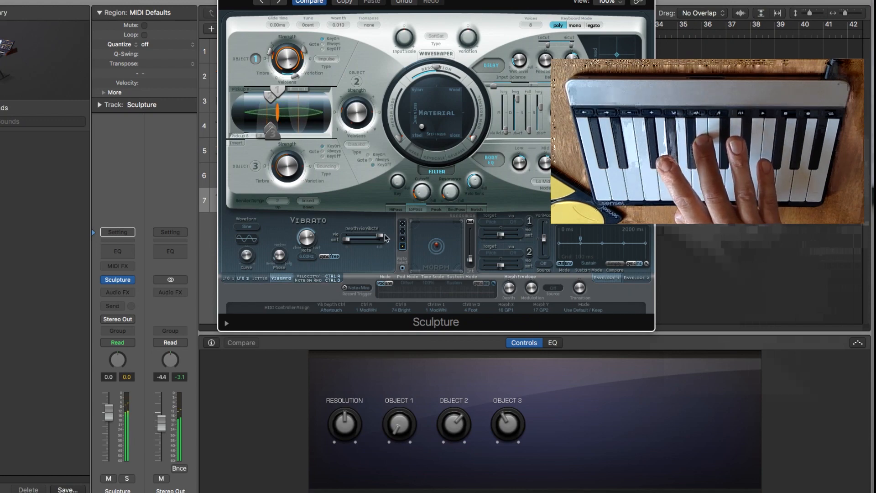
pyautogui.moveTo(385, 238); pyautogui.dragTo(366, 236)
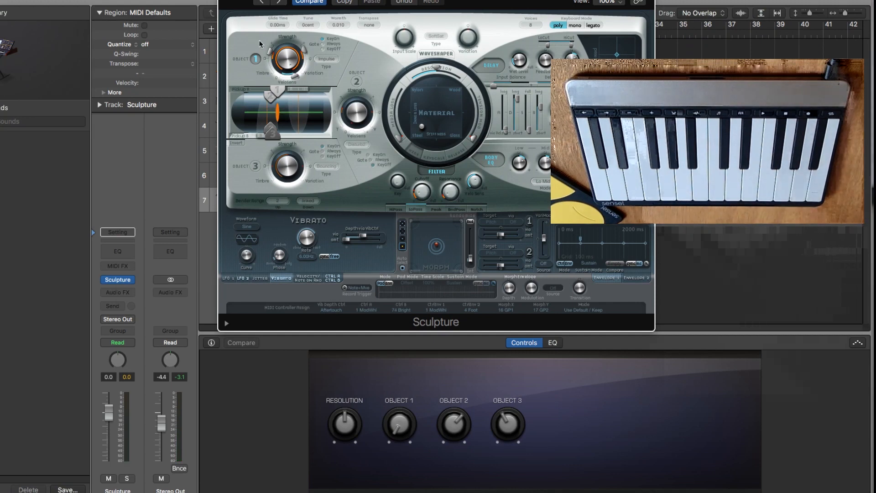
pyautogui.press('super+w')
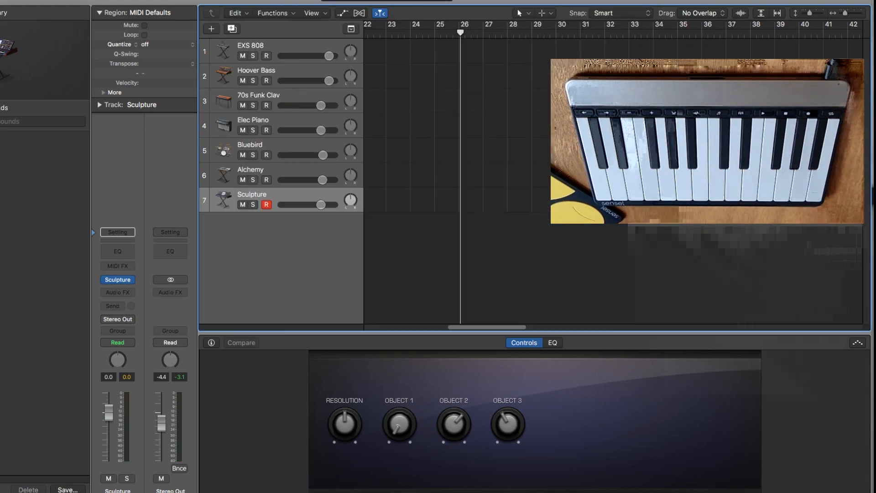